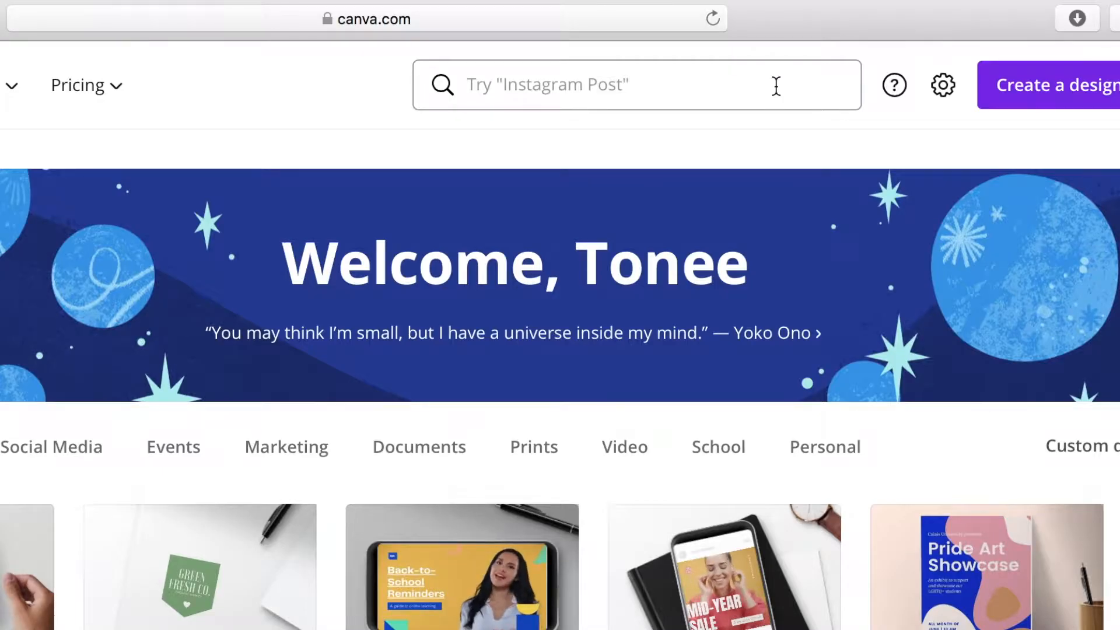
Search the design types for Postcard and create a blank postcard.
click(775, 86)
text(Postcard)
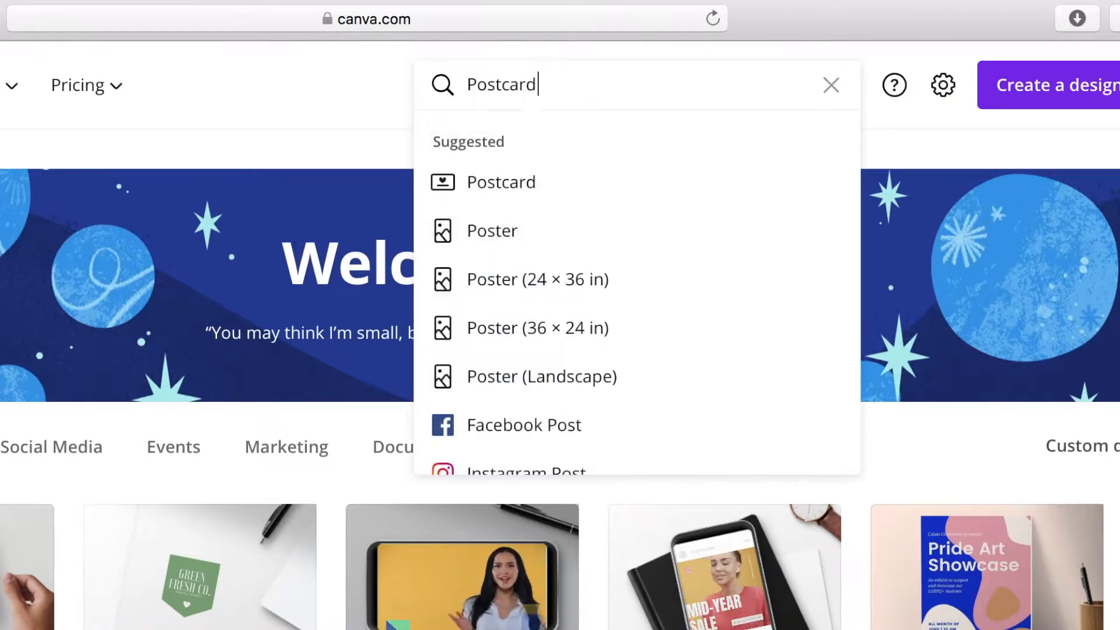
key(Return)
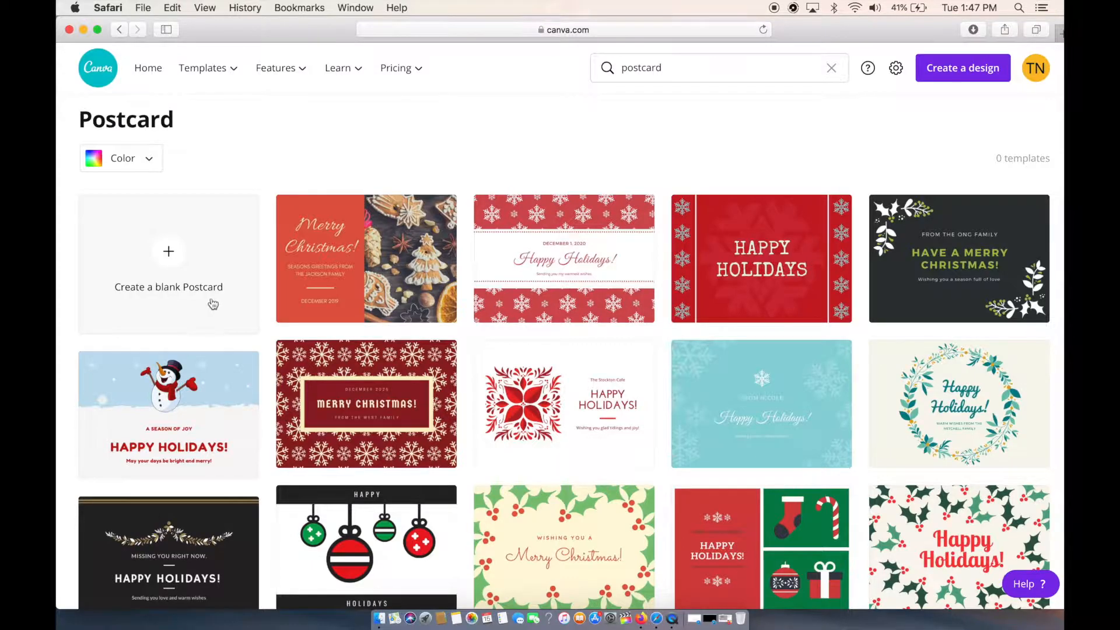
click(168, 255)
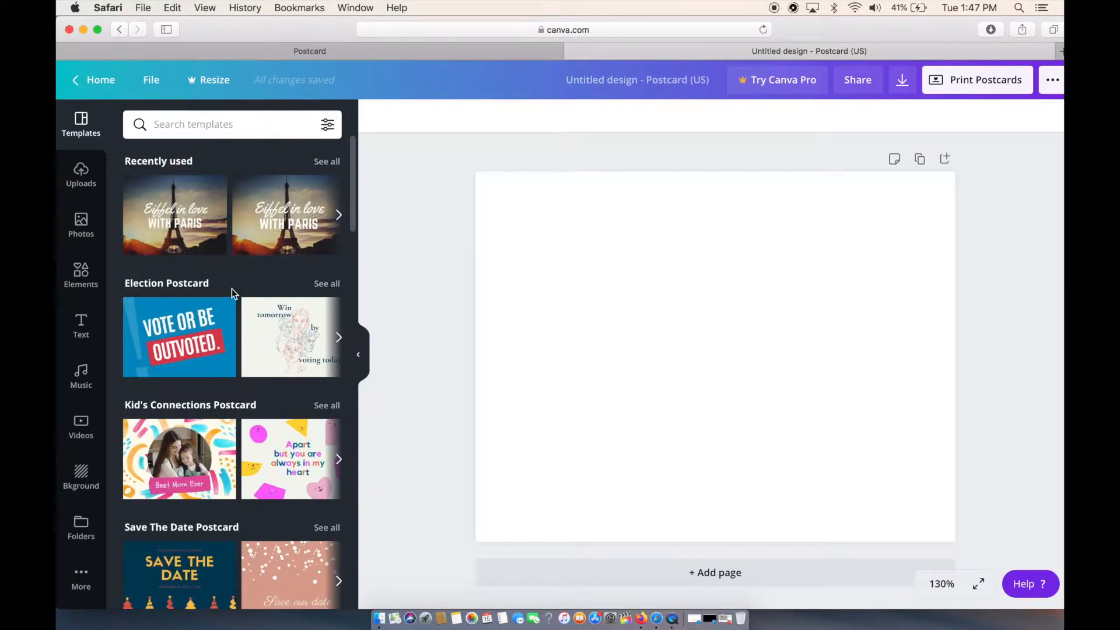
Find the Photo Postcard category among the postcard templates and show all of its templates.
scroll(229, 289, down, 3)
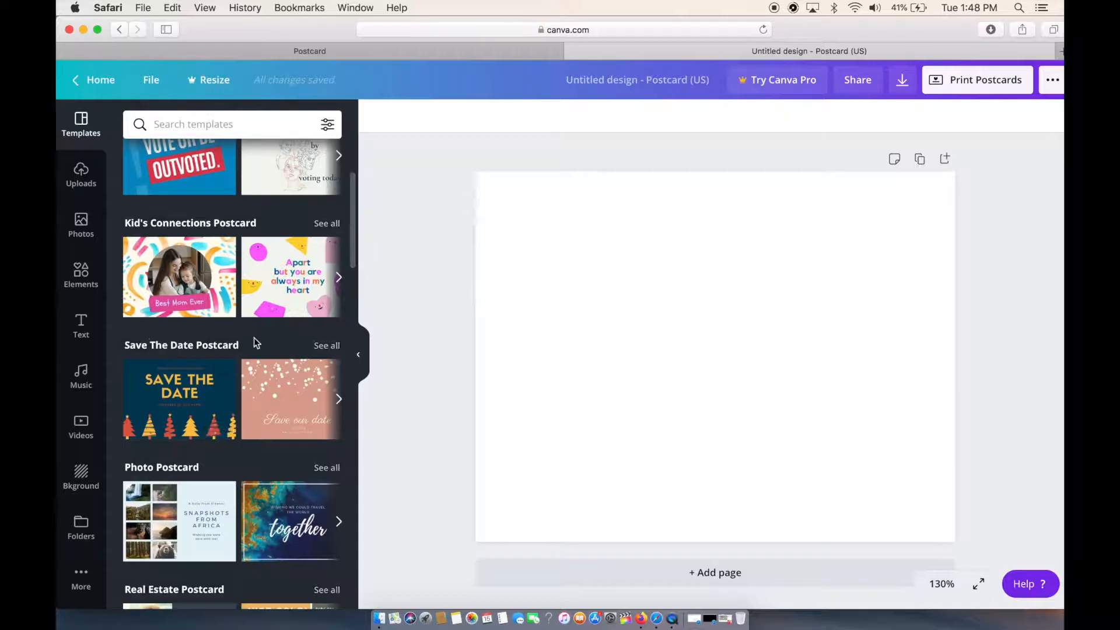
scroll(230, 344, down, 2)
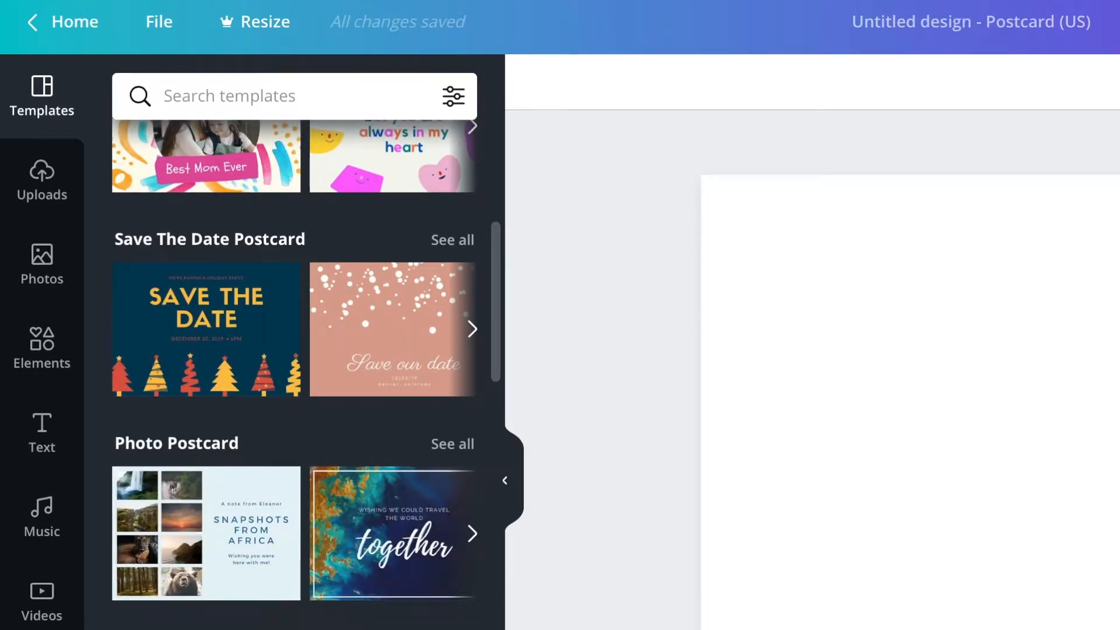
scroll(242, 525, down, 5)
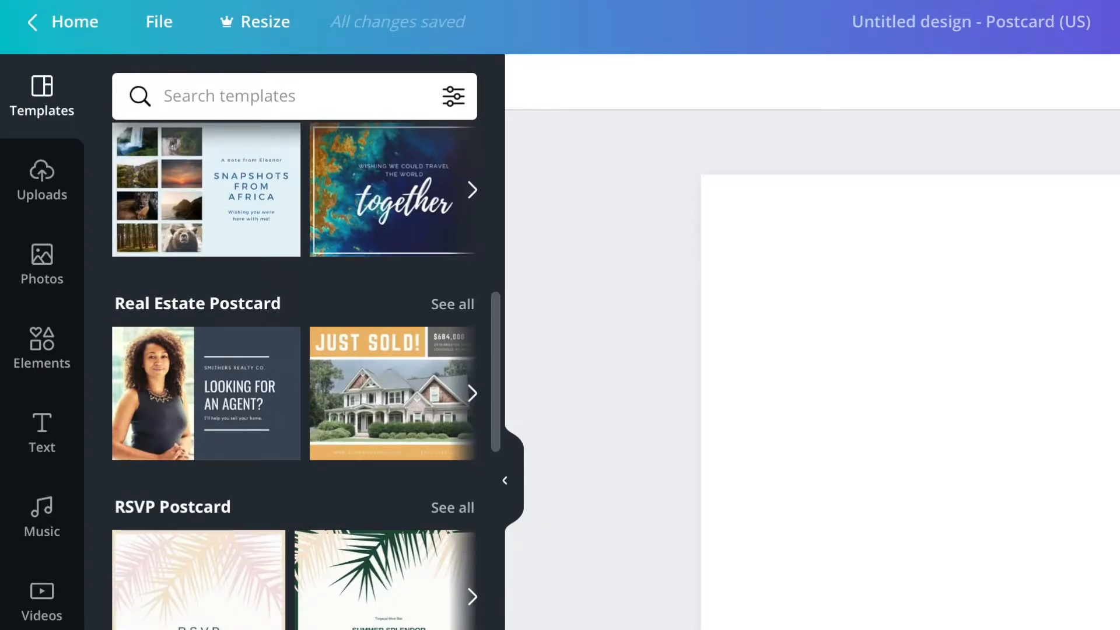
scroll(207, 592, down, 10)
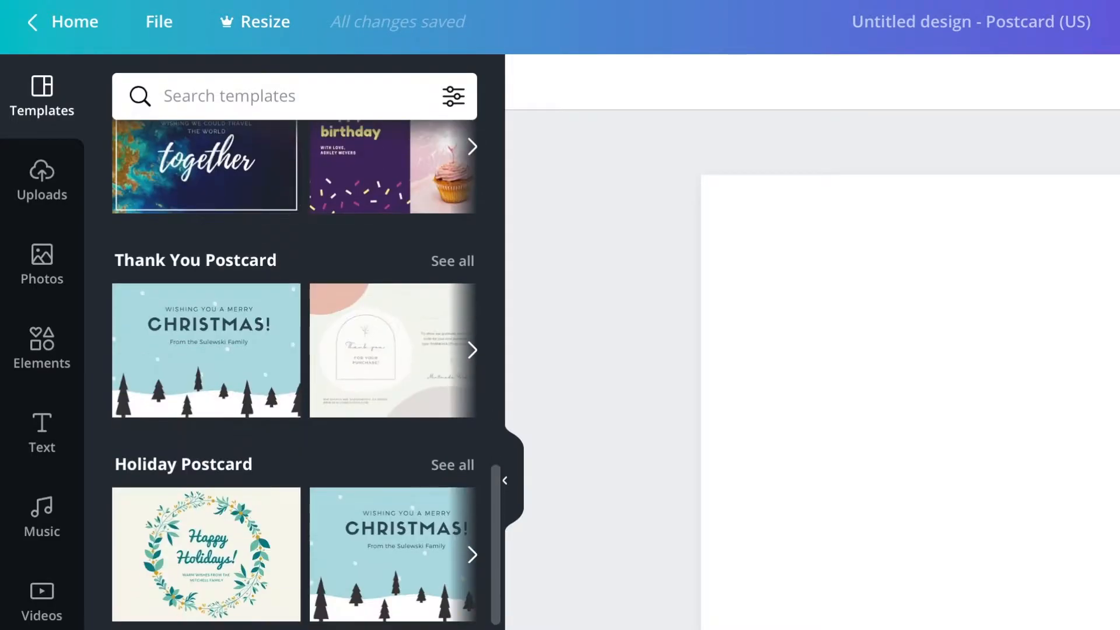
scroll(294, 373, down, 16)
scroll(294, 373, down, 10)
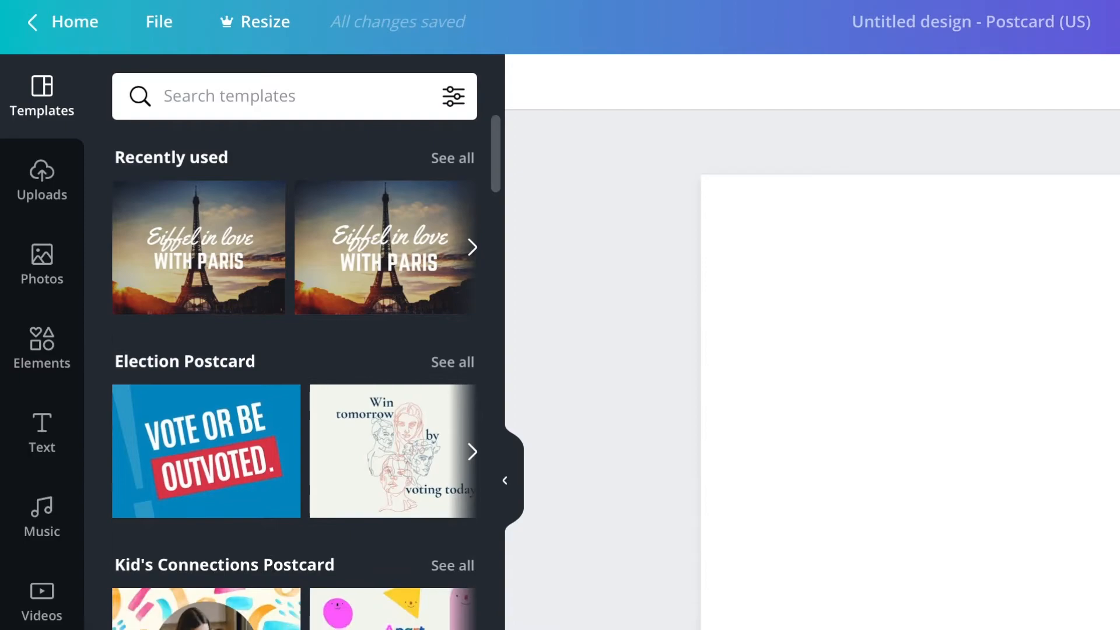
scroll(302, 508, down, 1)
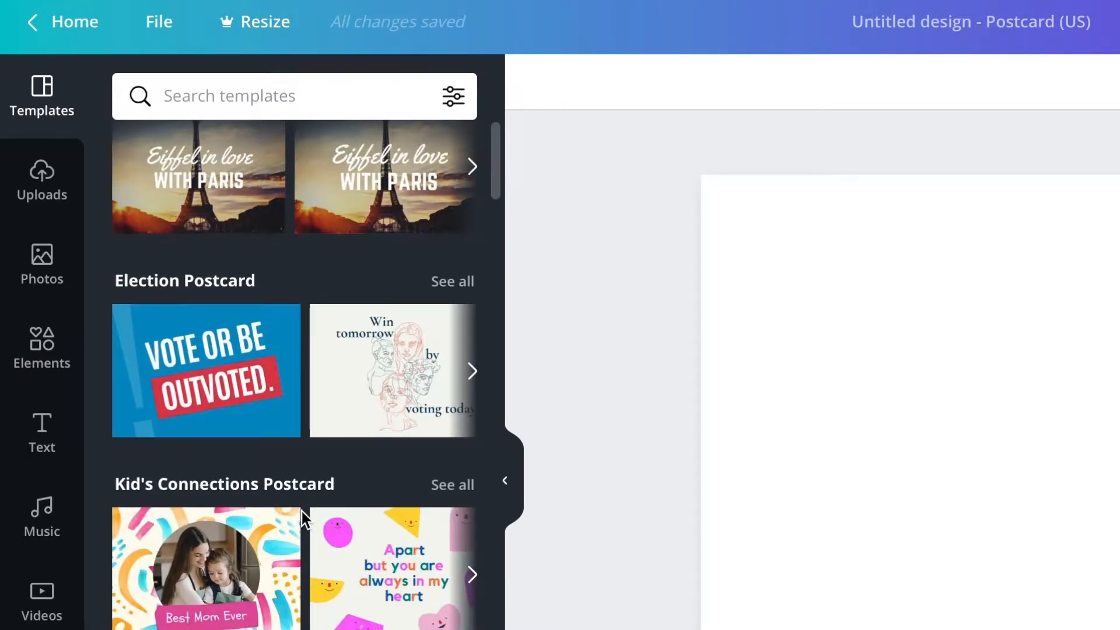
scroll(302, 509, down, 3)
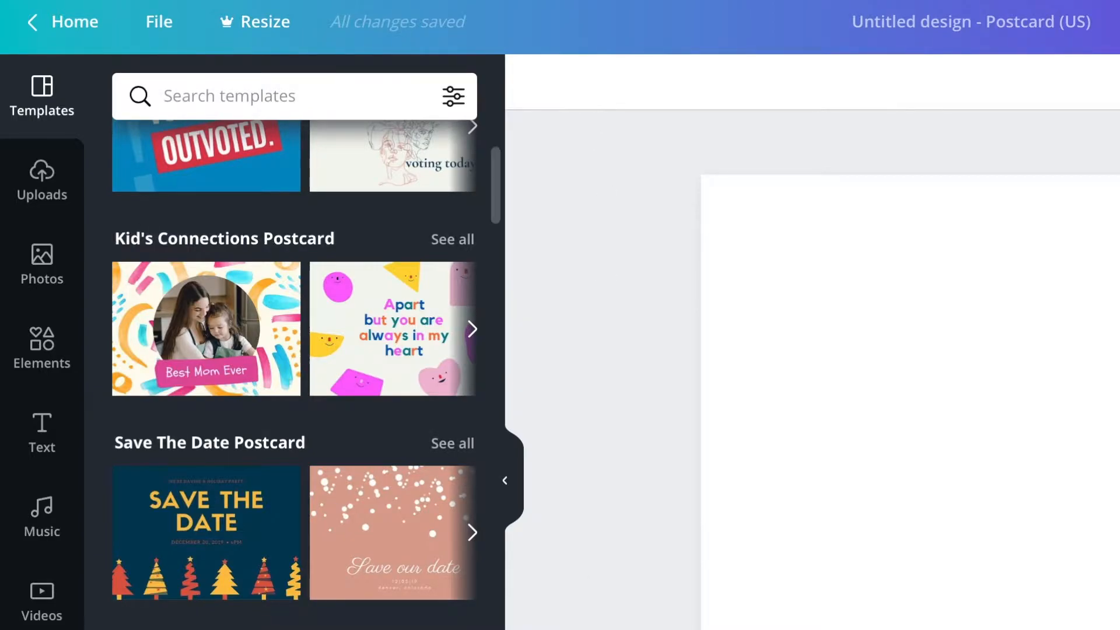
scroll(258, 500, down, 3)
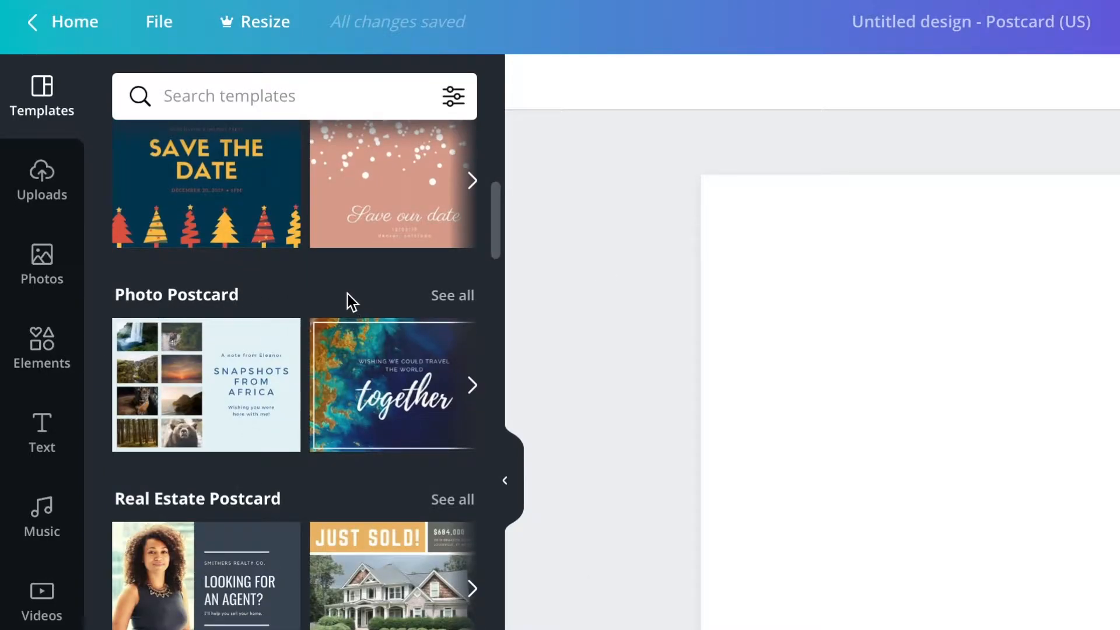
click(452, 296)
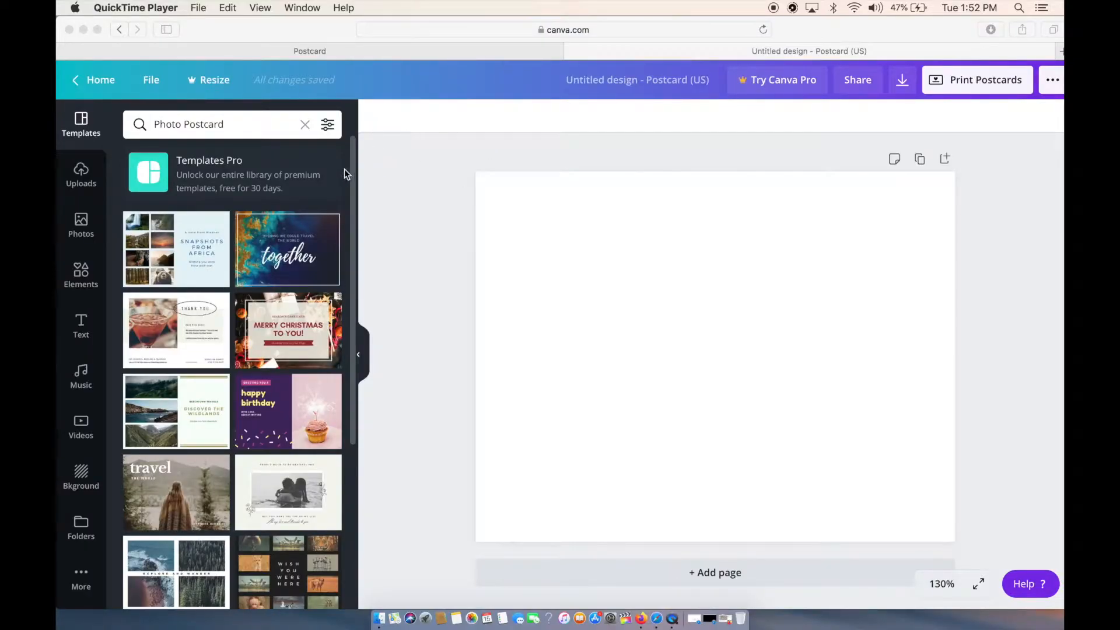
Look through the Photo Postcard templates and view the details of the "Eiffel in love with Paris" design.
click(335, 182)
scroll(245, 339, down, 15)
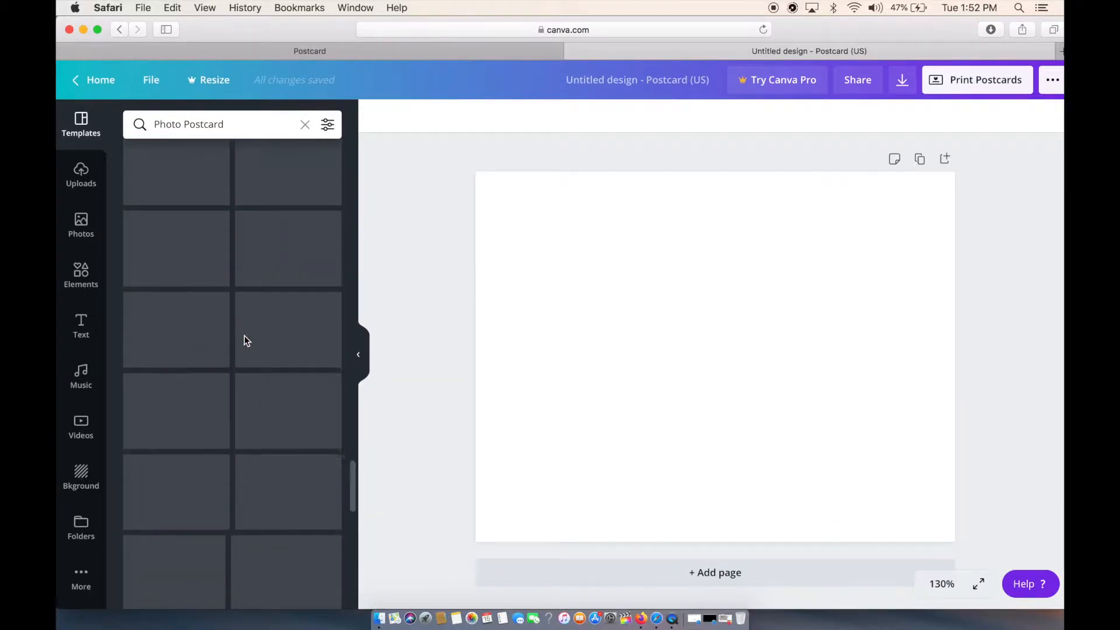
scroll(244, 341, down, 10)
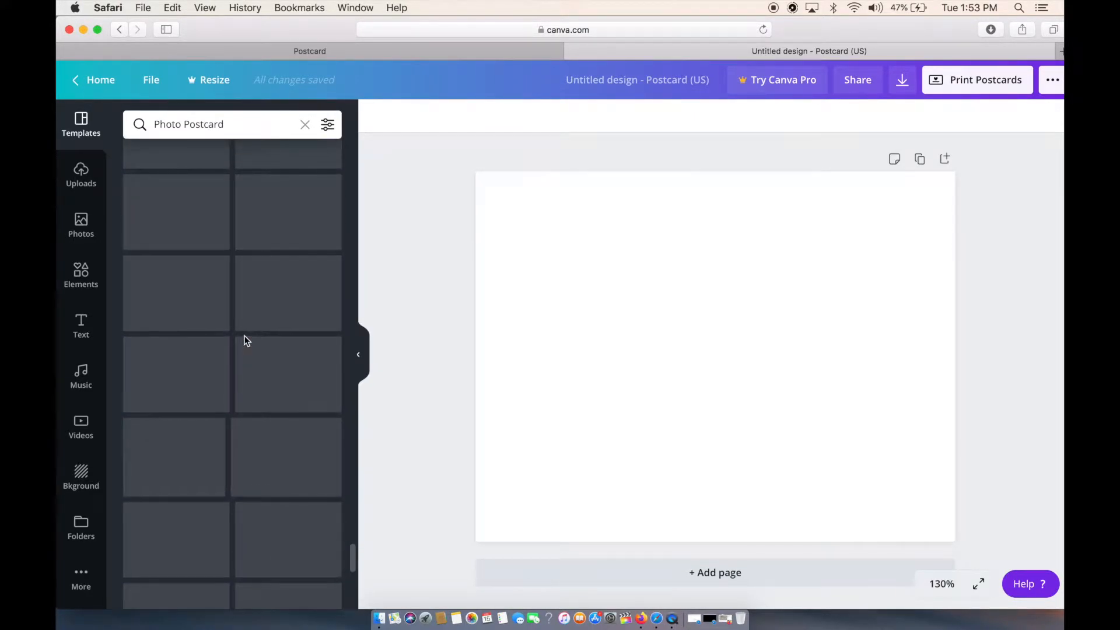
scroll(244, 341, down, 5)
scroll(244, 340, down, 5)
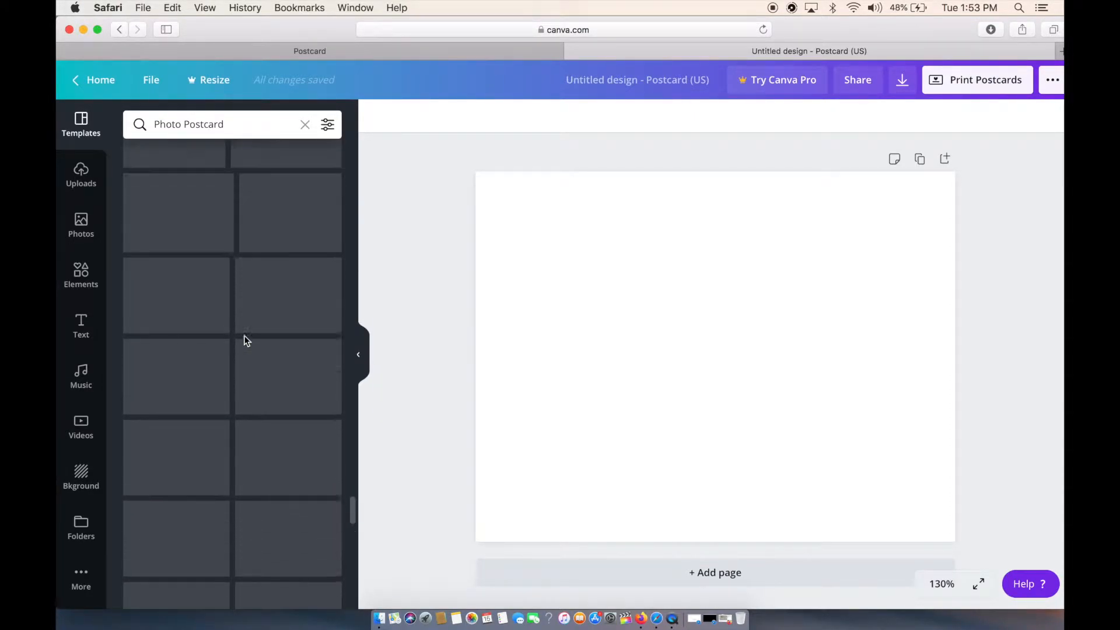
scroll(245, 341, down, 8)
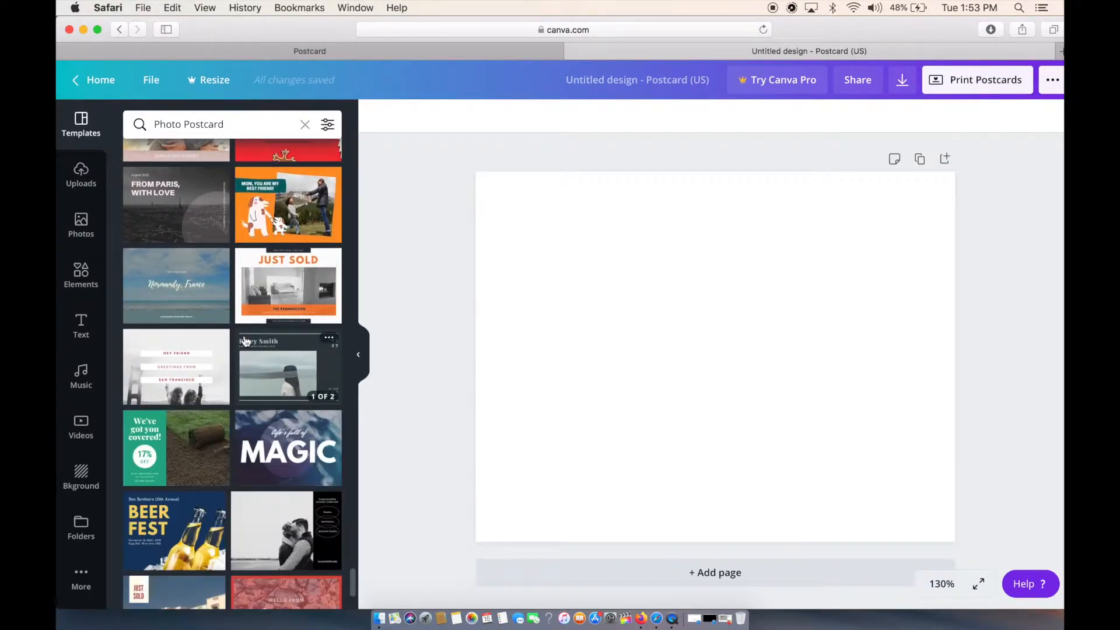
scroll(246, 338, down, 10)
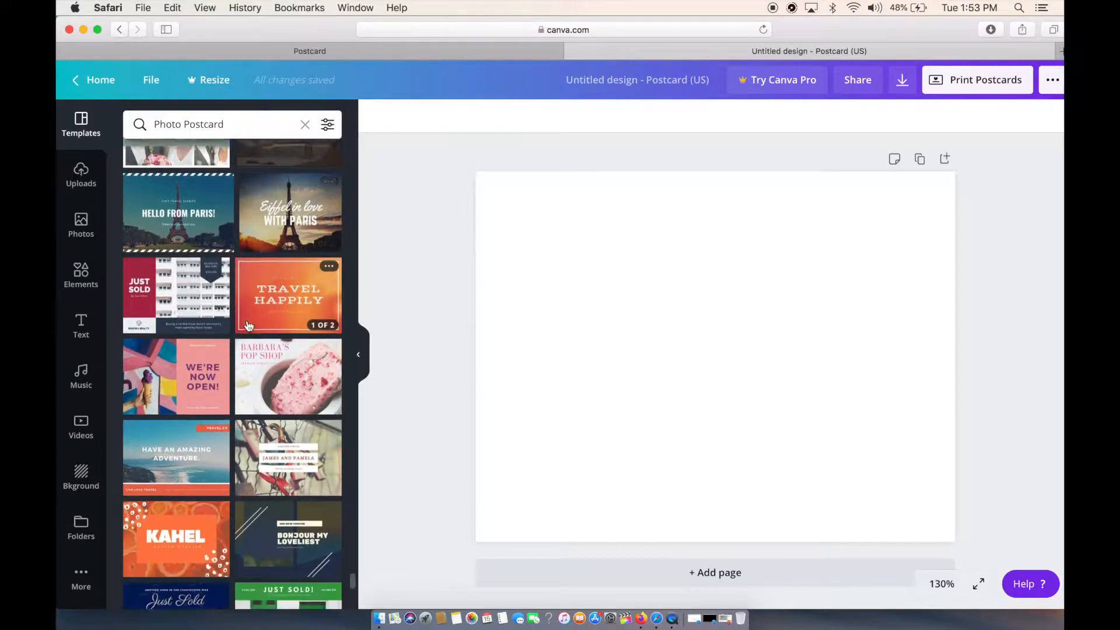
scroll(248, 326, up, 5)
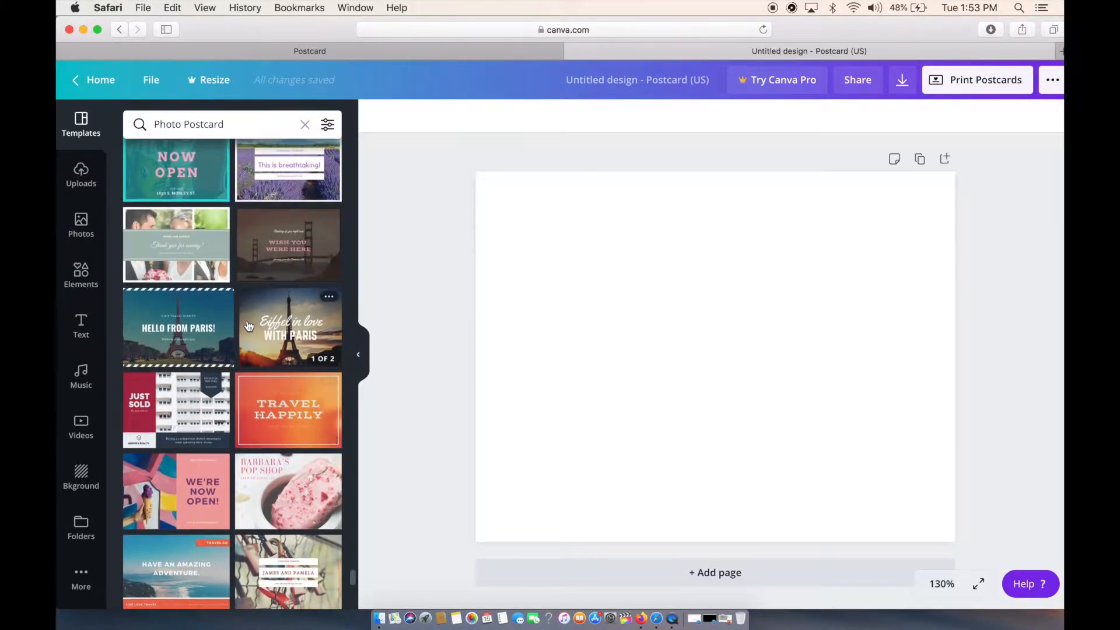
scroll(249, 327, up, 2)
scroll(249, 326, down, 4)
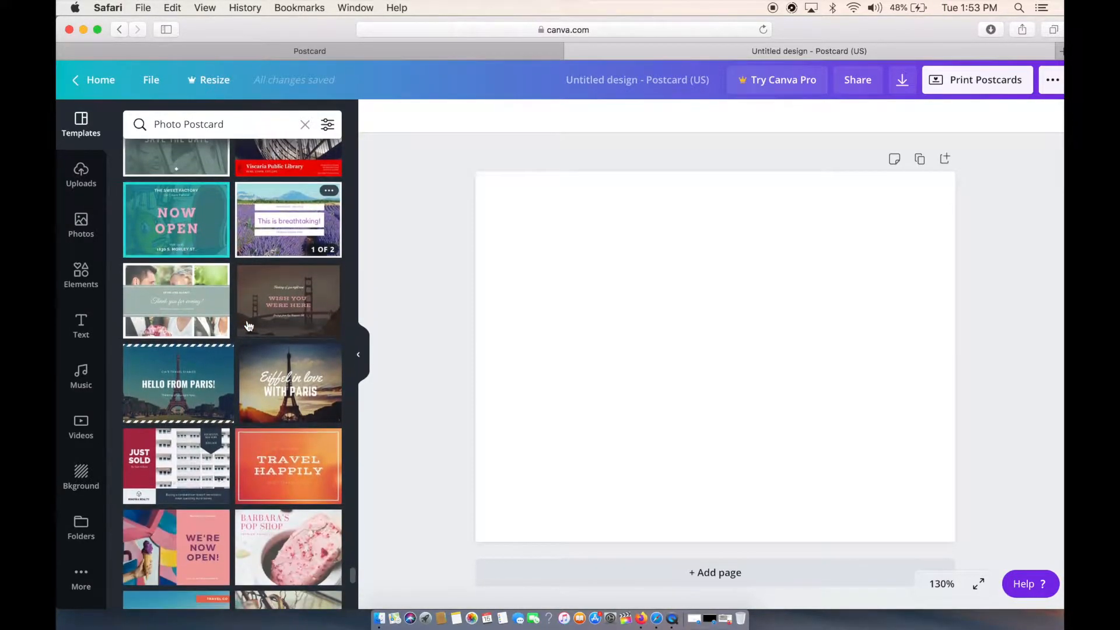
scroll(249, 325, up, 1)
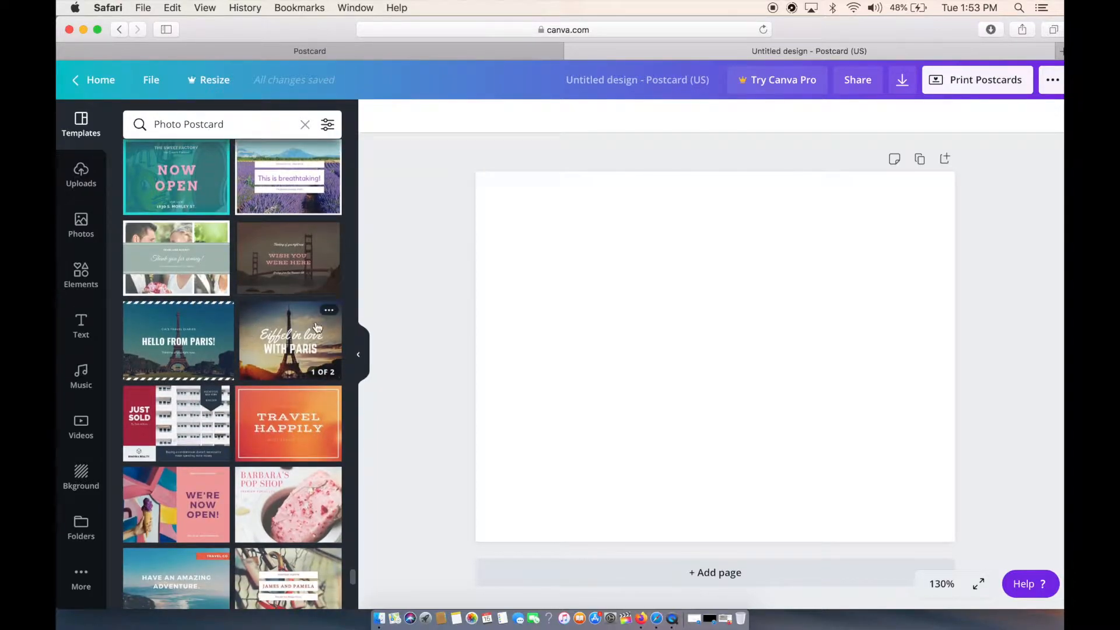
click(329, 312)
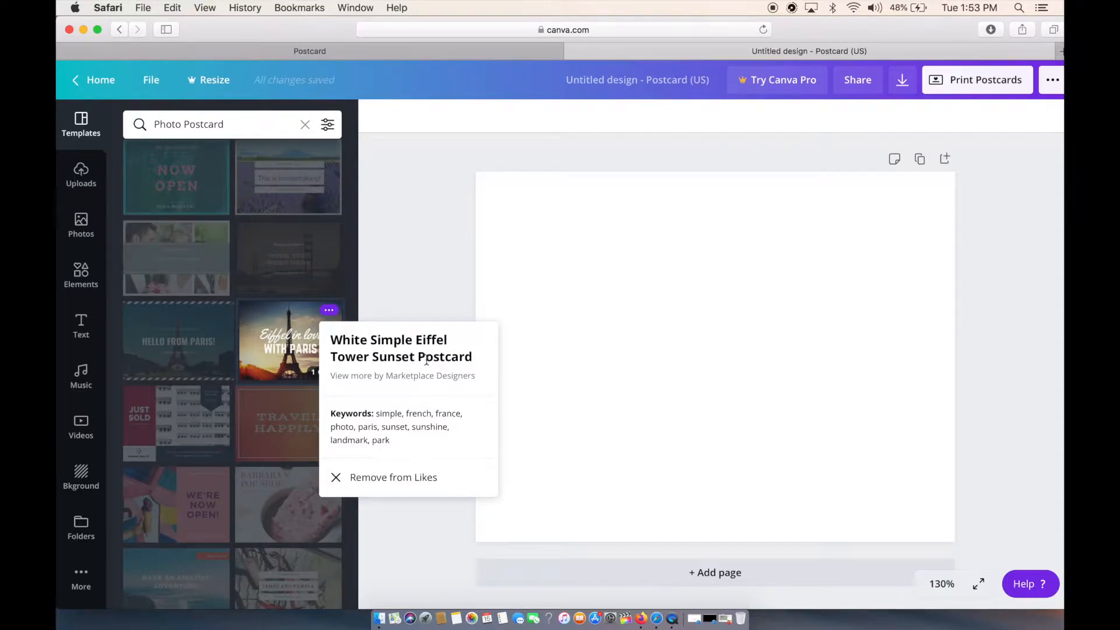
click(313, 369)
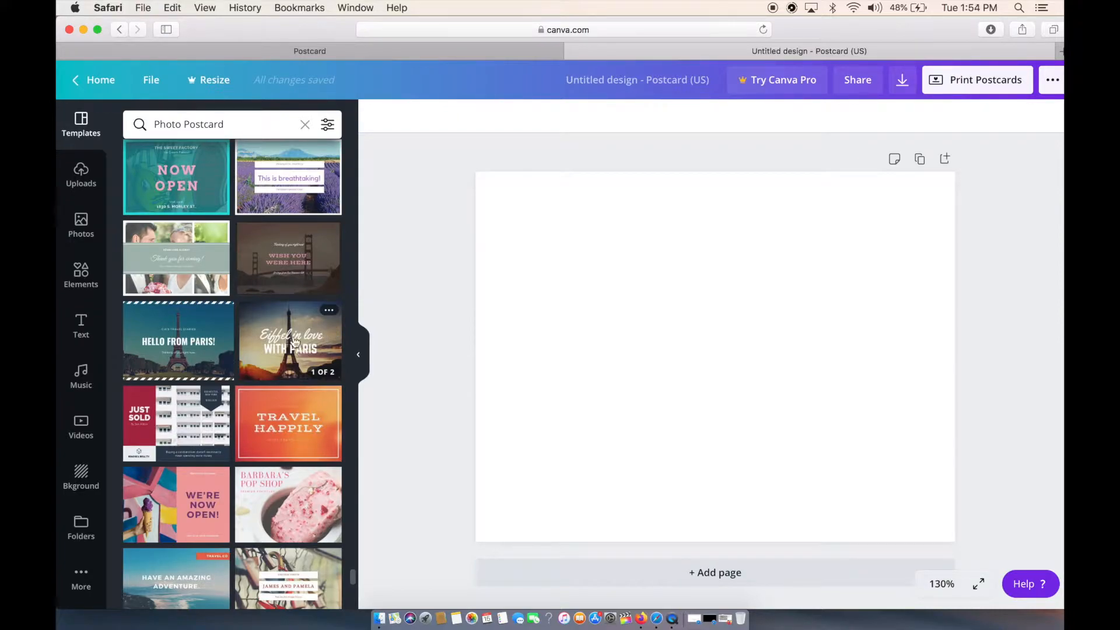
Apply both the front and back pages of the White Simple Eiffel Tower Sunset Postcard template to the design.
click(294, 343)
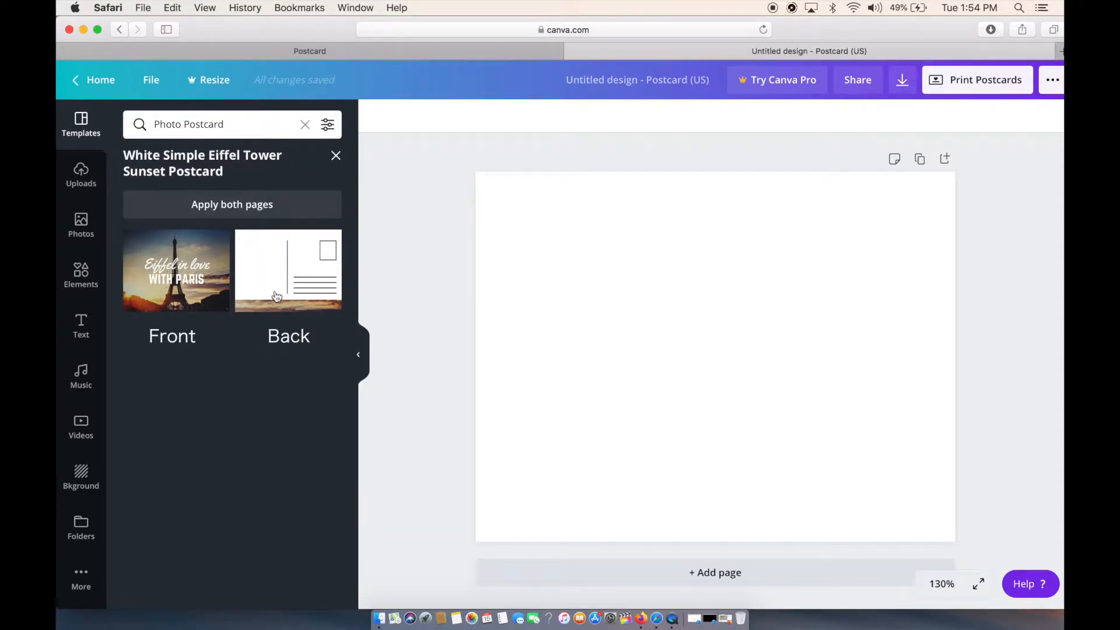
click(183, 210)
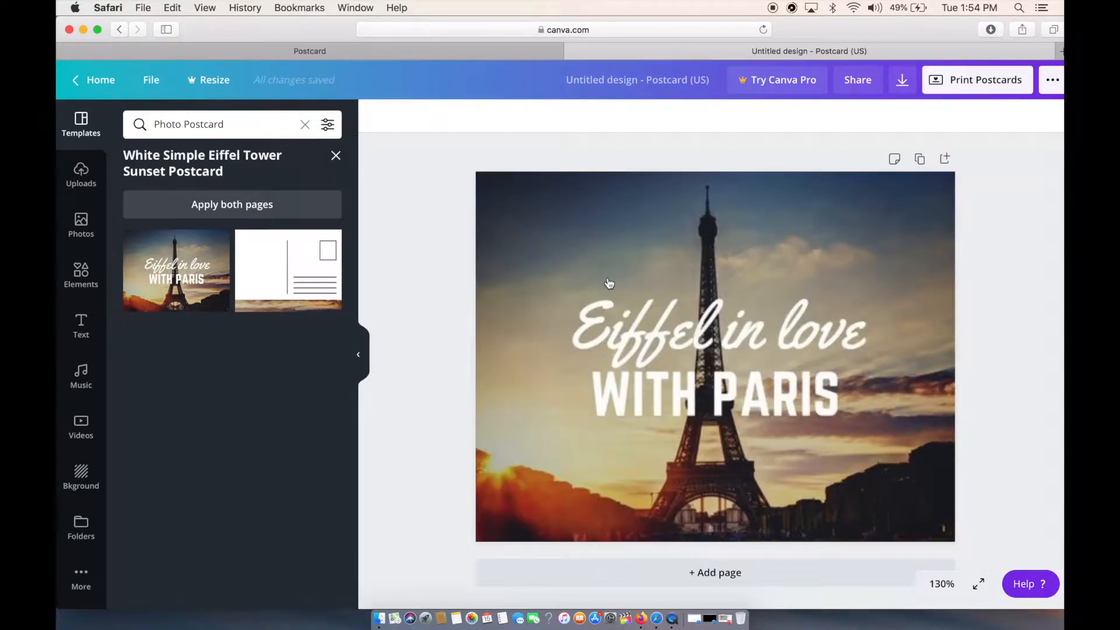
scroll(607, 283, down, 6)
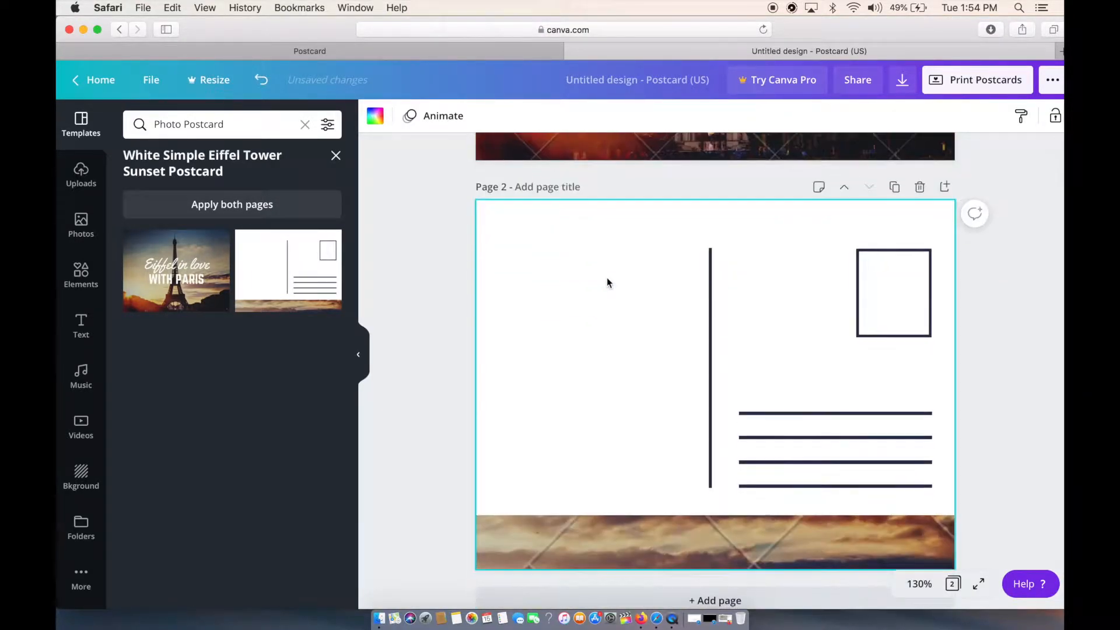
scroll(606, 277, up, 7)
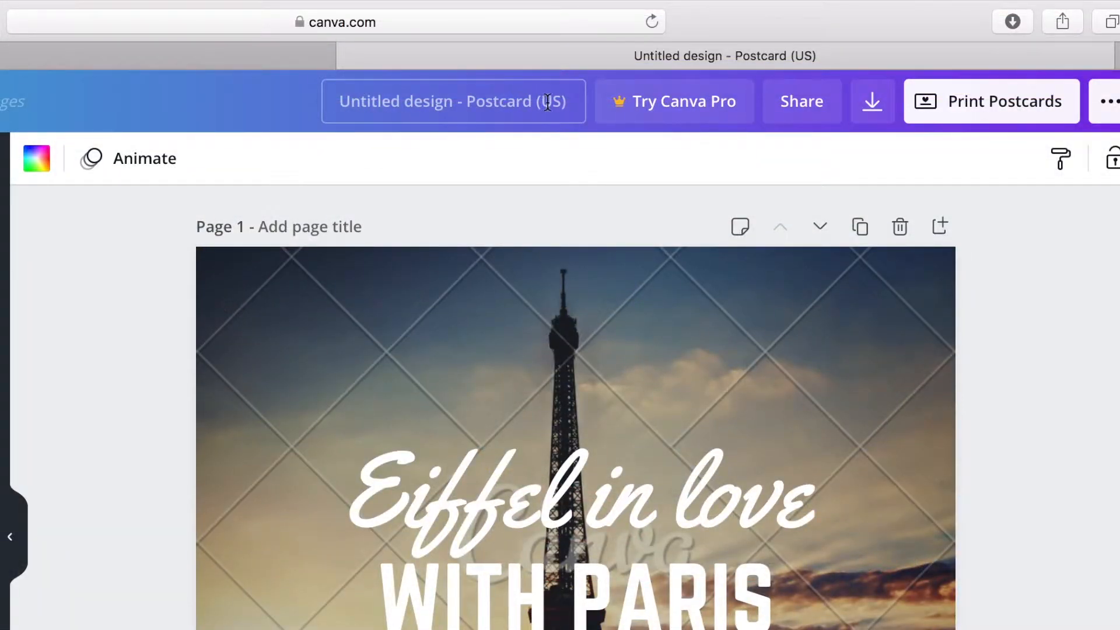
Rename the design as "2021 Postcard".
click(465, 106)
key(BackSpace)
text(2021 Postcard)
Title the first page "Front Page" and the second page "Back Page".
click(319, 230)
text(Front Page)
scroll(163, 315, down, 5)
click(260, 579)
text(Back Page)
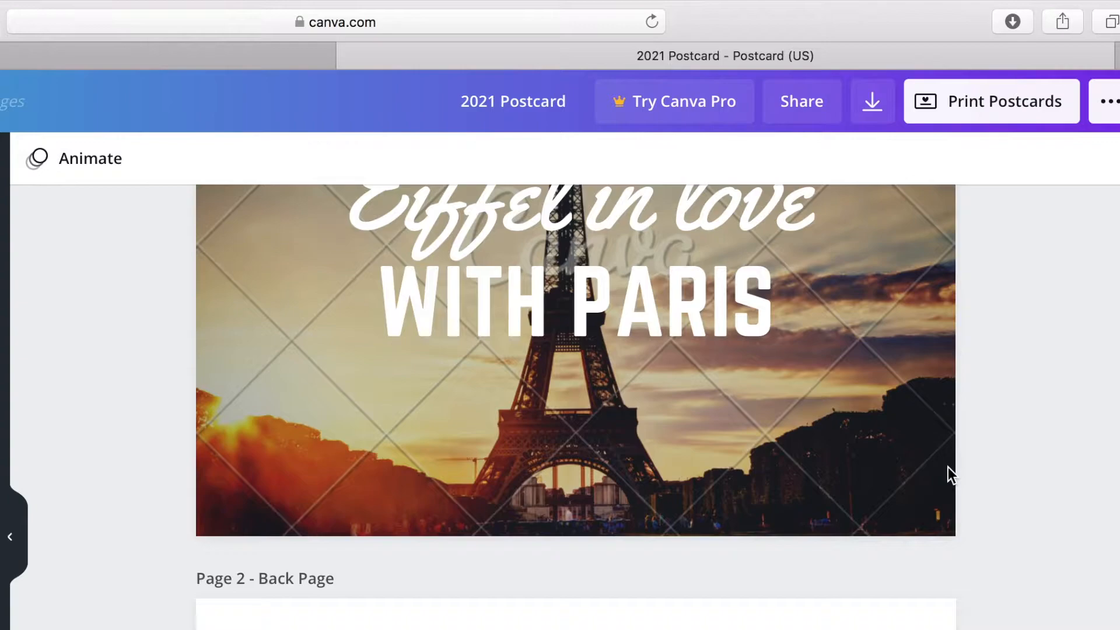
scroll(947, 467, down, 6)
scroll(948, 467, up, 10)
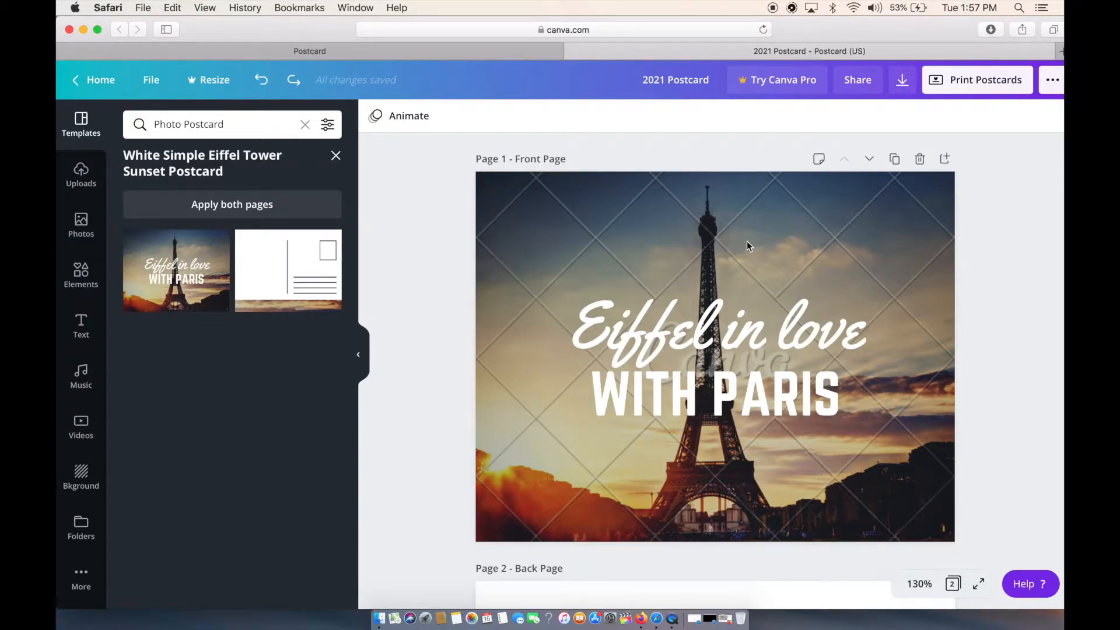
scroll(744, 236, down, 5)
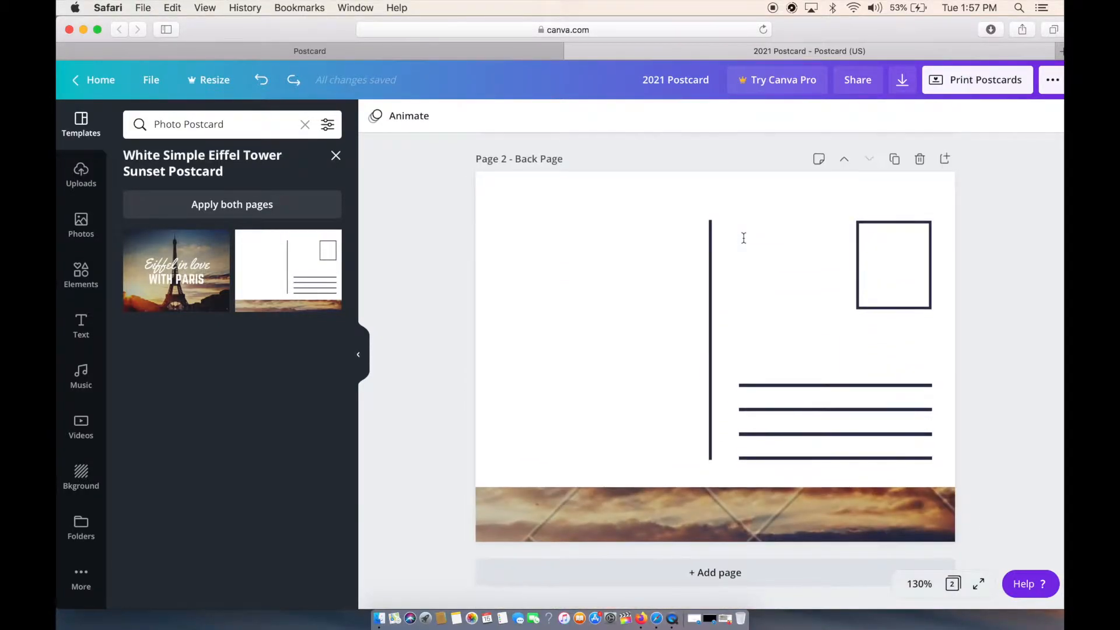
scroll(743, 237, up, 5)
scroll(743, 236, up, 3)
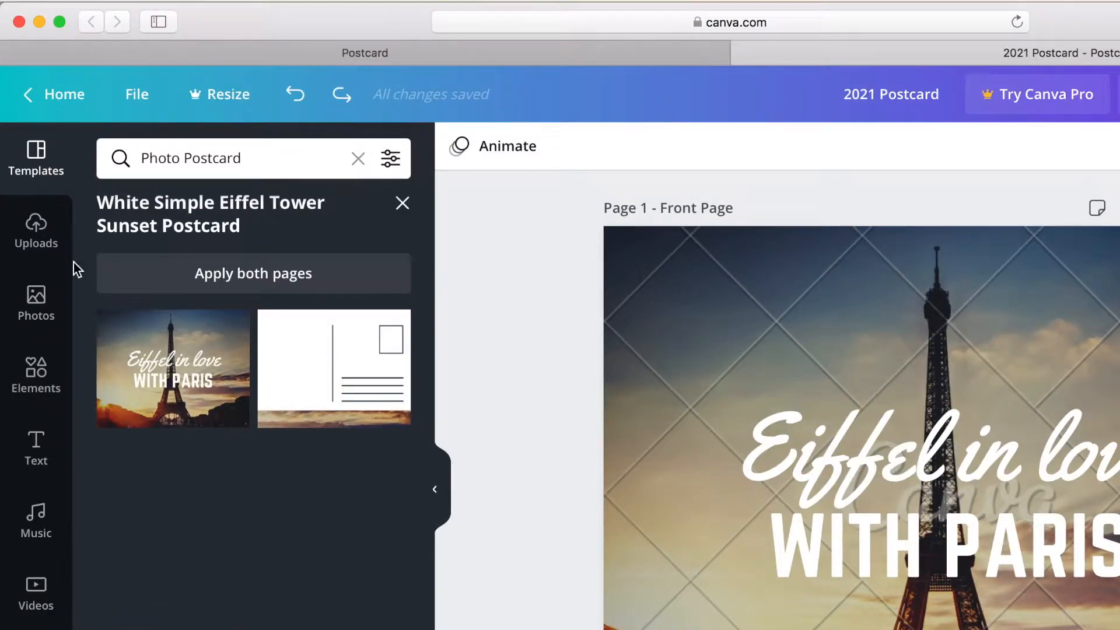
Look through the trending photos in the photo library.
click(49, 312)
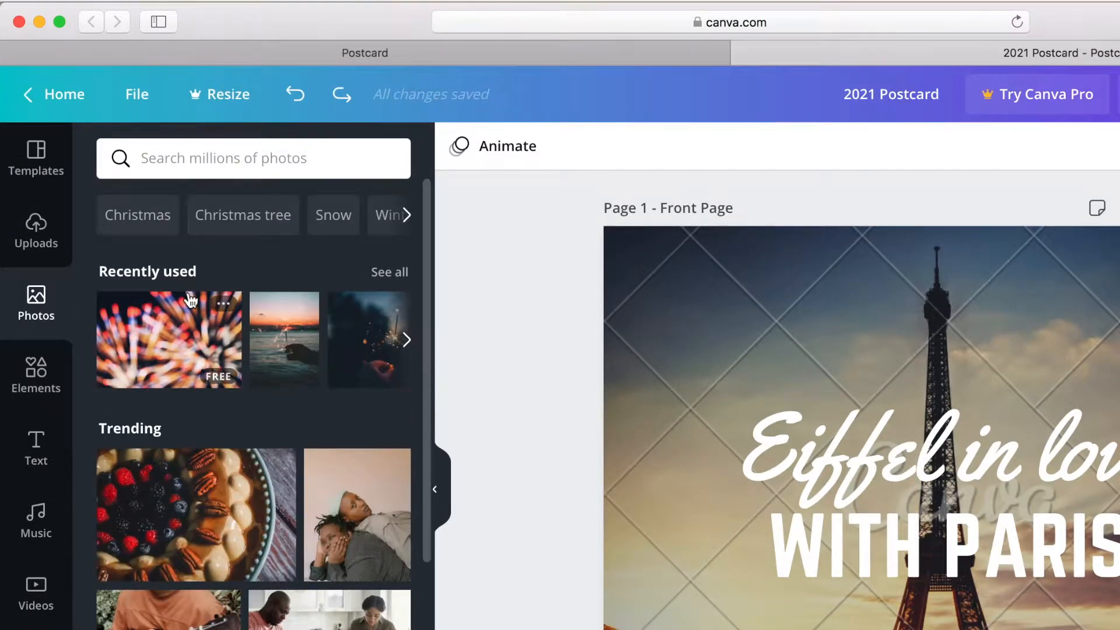
scroll(250, 577, down, 3)
scroll(259, 476, down, 10)
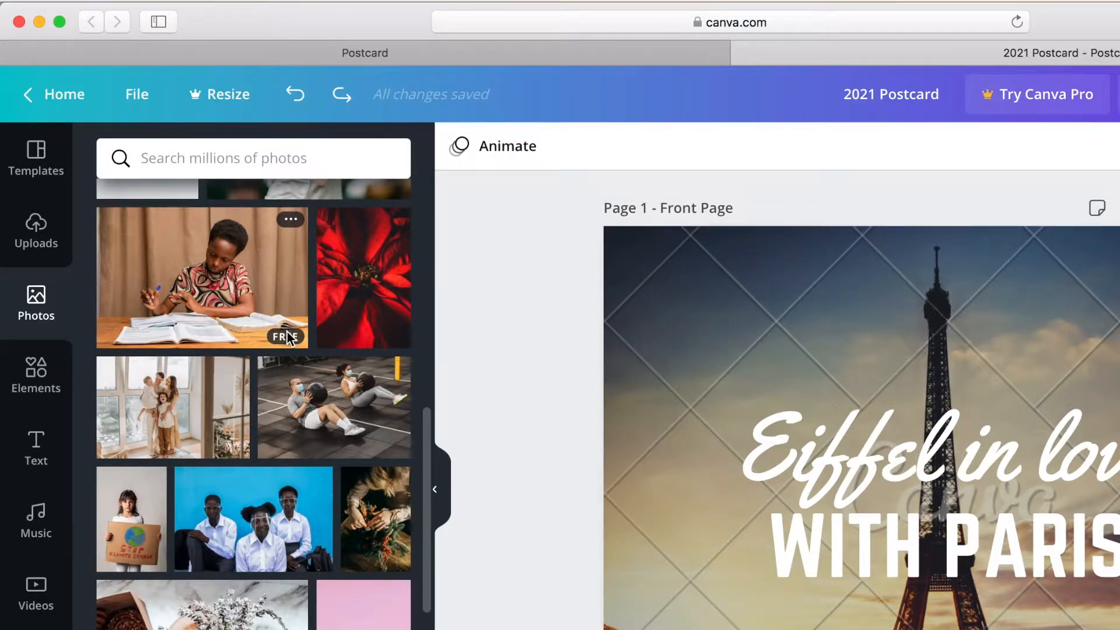
scroll(287, 338, down, 12)
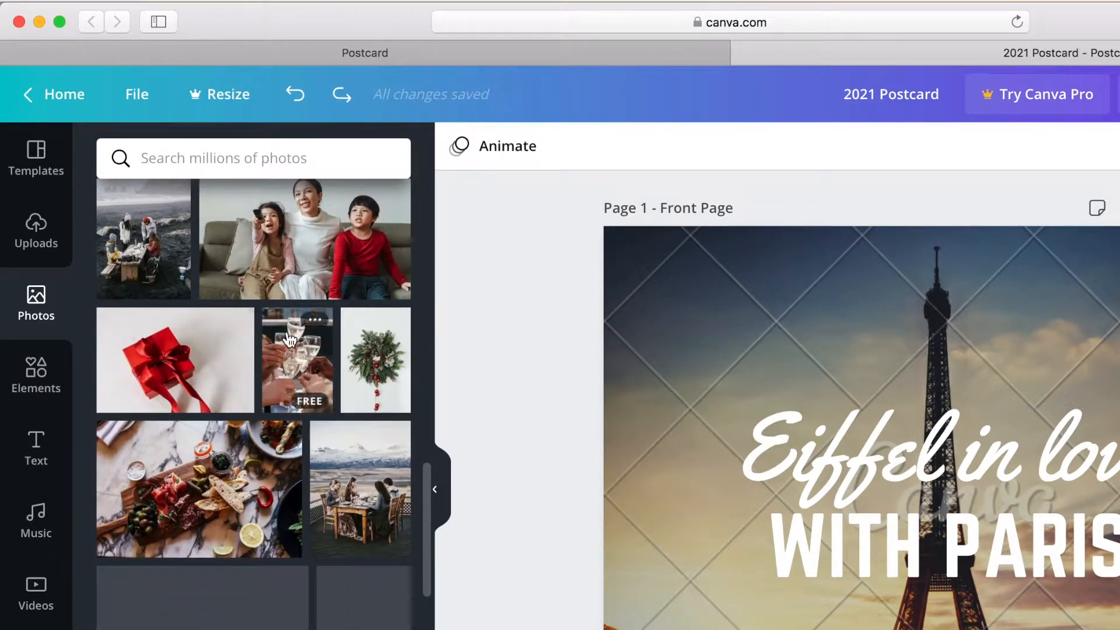
scroll(289, 338, down, 15)
scroll(287, 337, down, 5)
scroll(287, 334, down, 5)
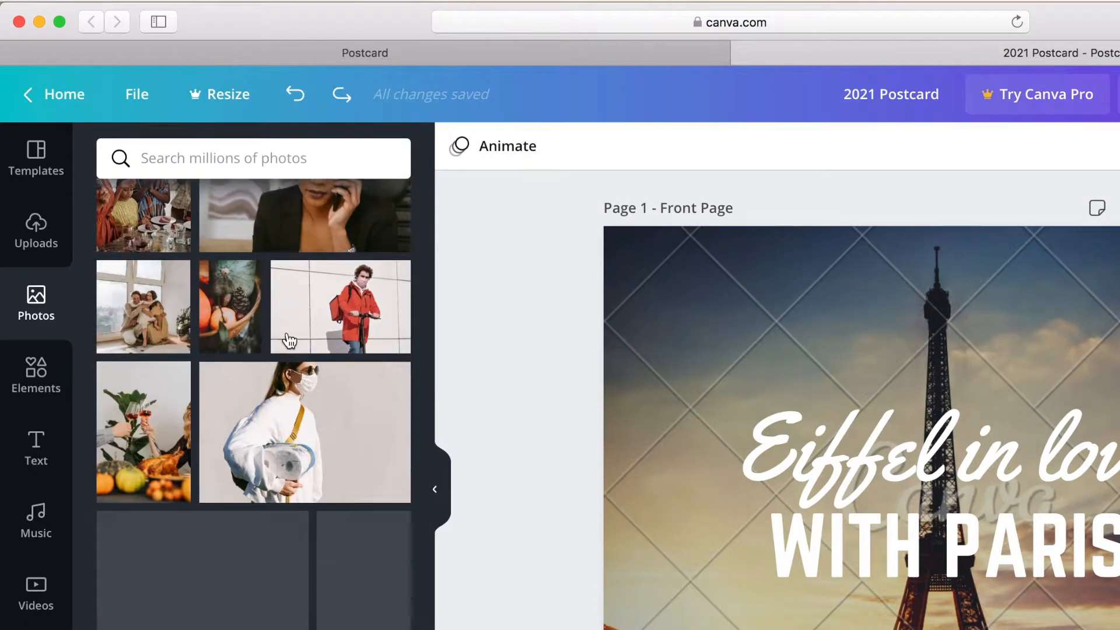
scroll(289, 339, down, 15)
scroll(290, 338, down, 15)
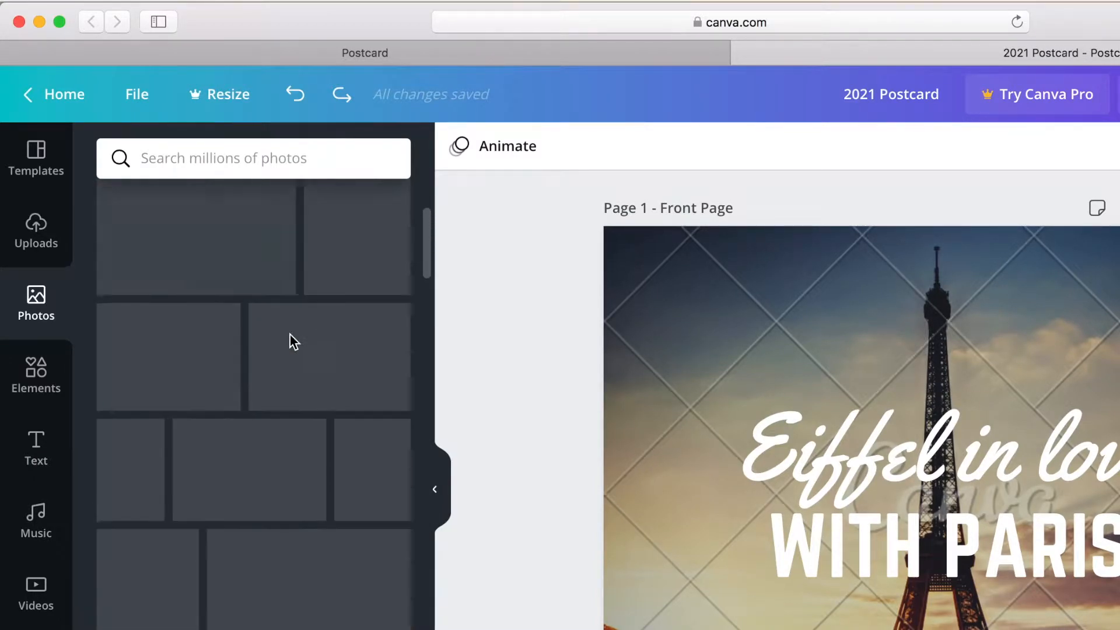
scroll(289, 335, up, 20)
Browse the Christmas photos and view the licensing note of the Pro photo with gifts on white boards.
click(134, 215)
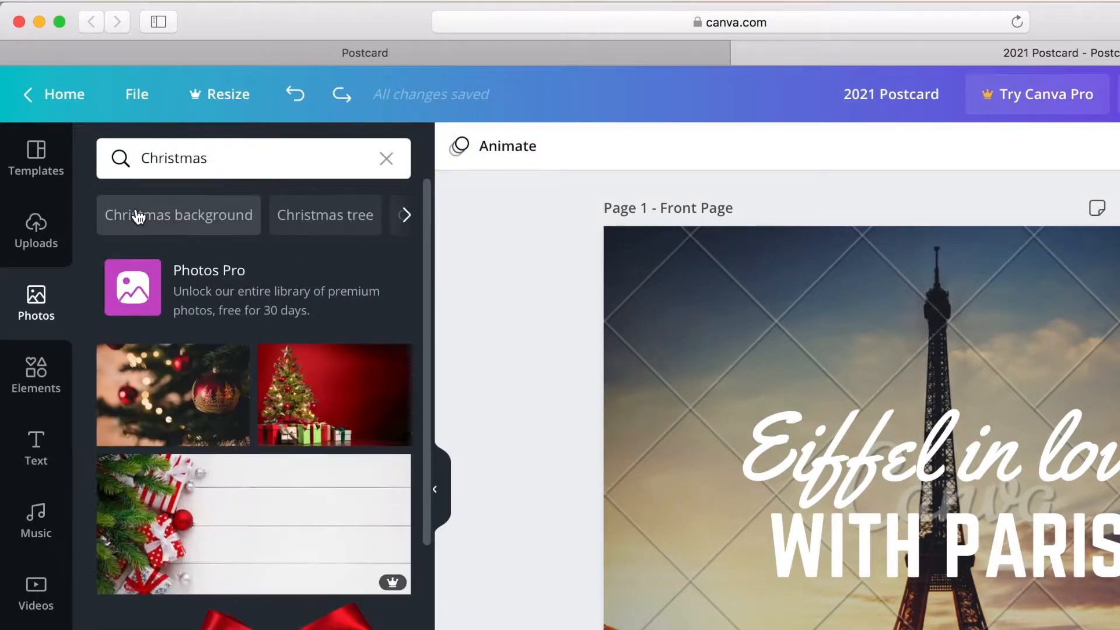
scroll(317, 532, down, 5)
scroll(317, 532, up, 2)
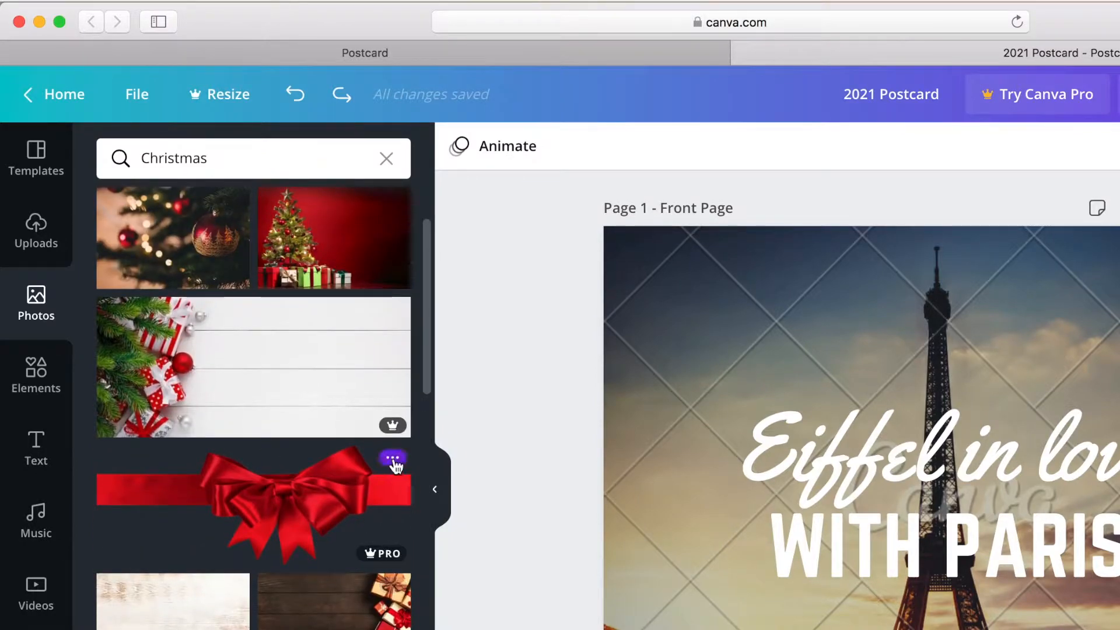
mouse_move(400, 433)
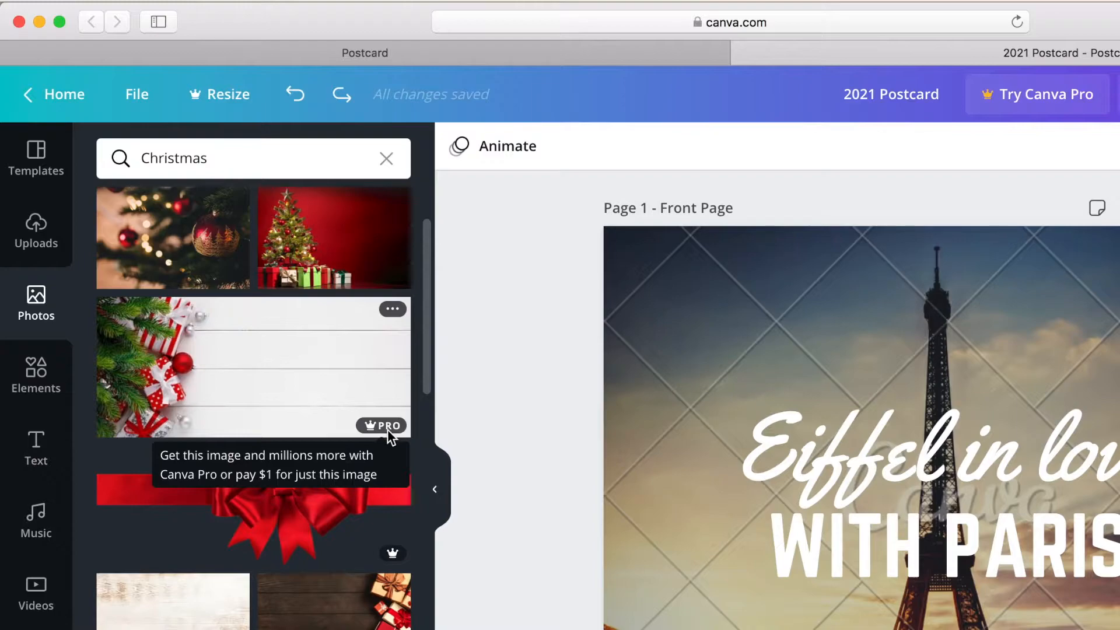
Clear the Christmas search, try the free meringue tart photo as the front page background, and undo the replacement.
click(385, 159)
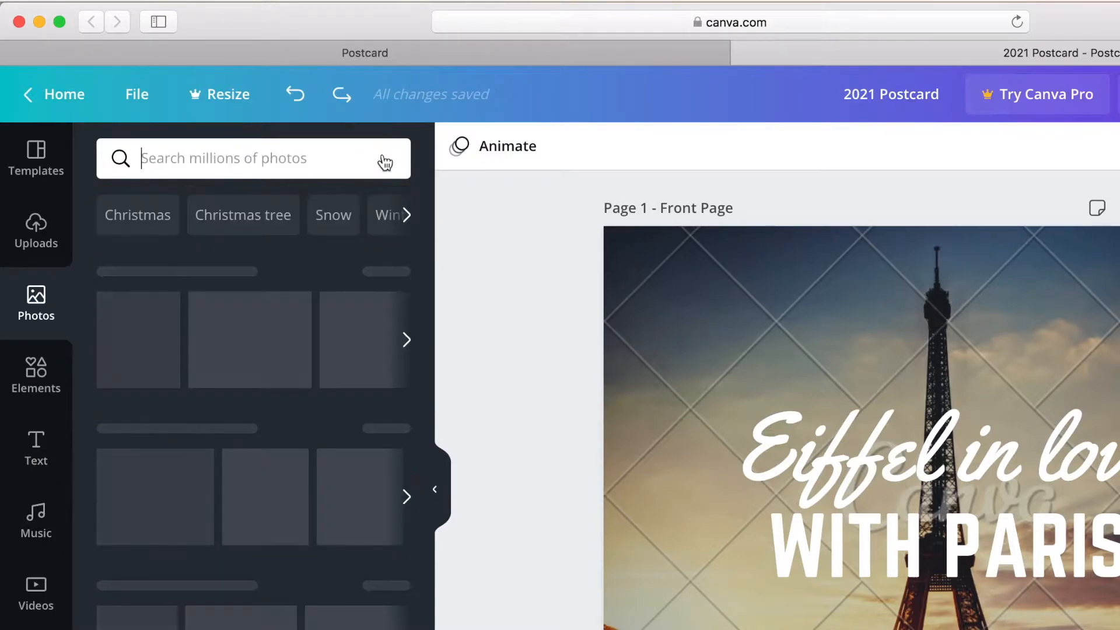
scroll(265, 449, down, 10)
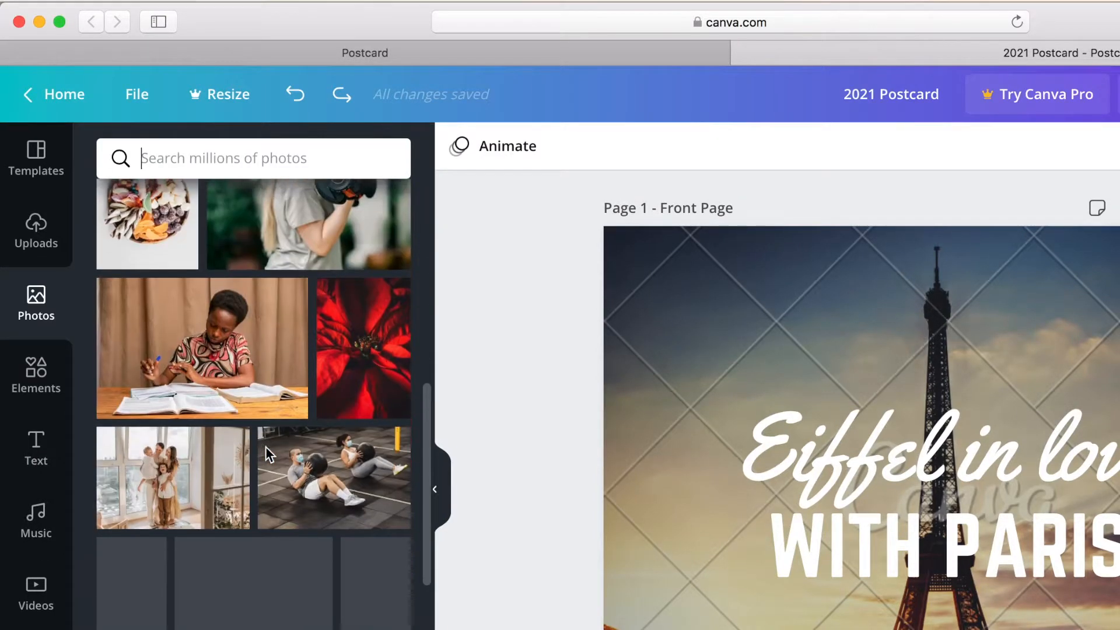
scroll(265, 446, down, 10)
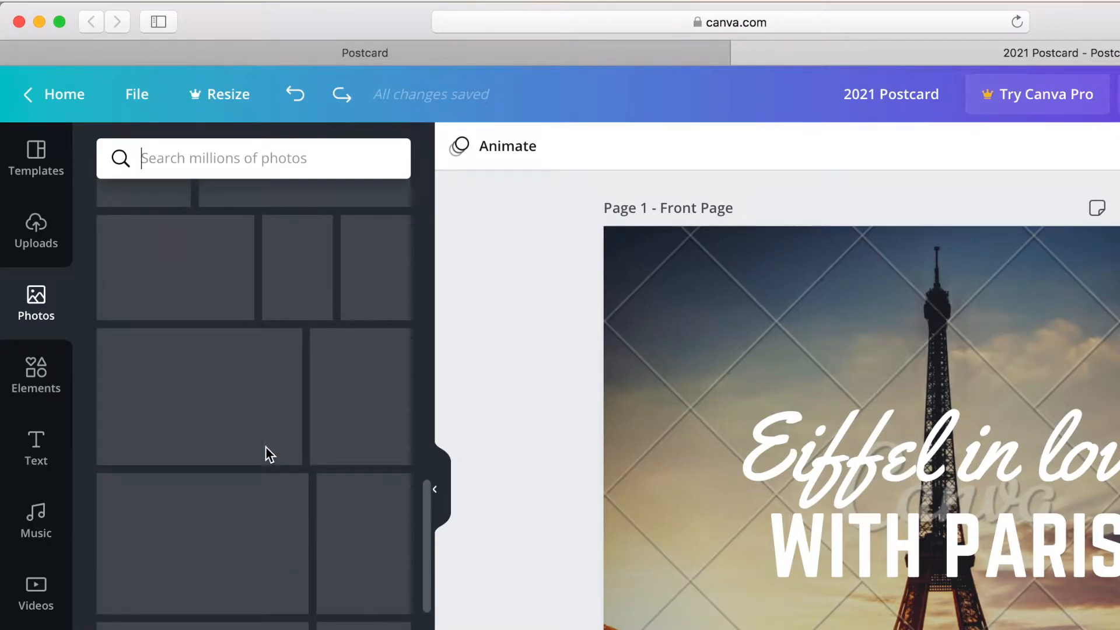
scroll(264, 447, down, 5)
scroll(268, 455, up, 5)
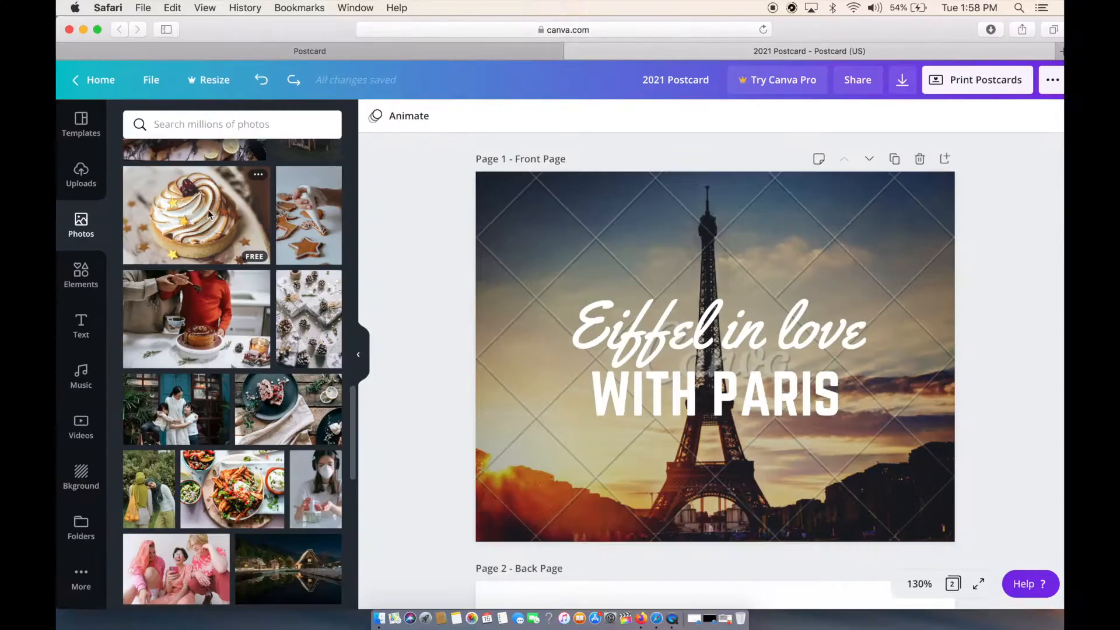
drag(208, 209, 501, 230)
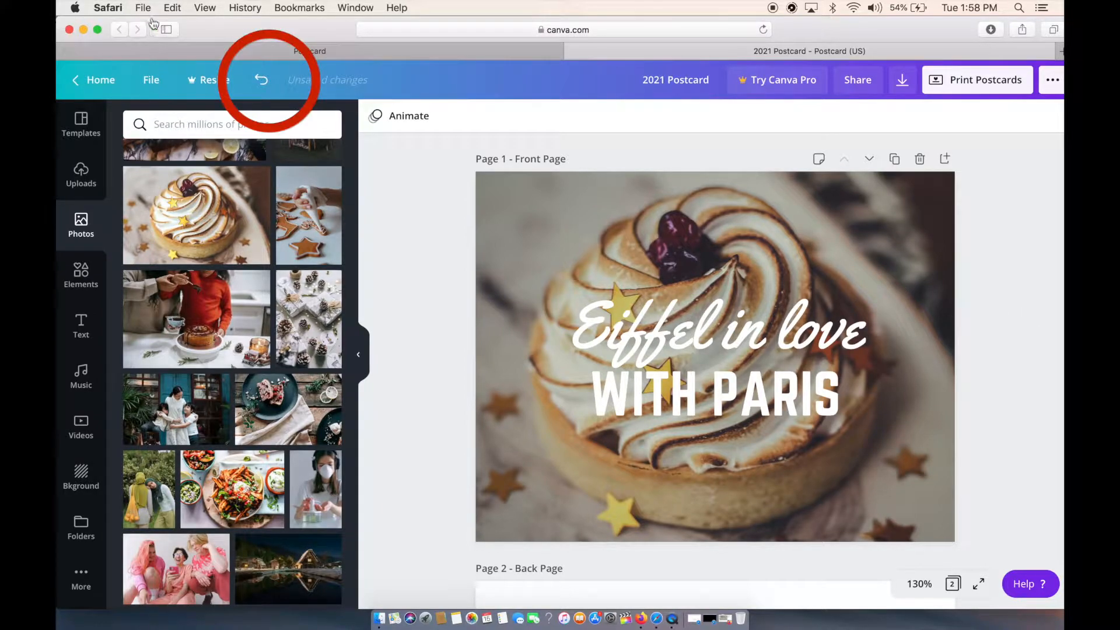
click(262, 81)
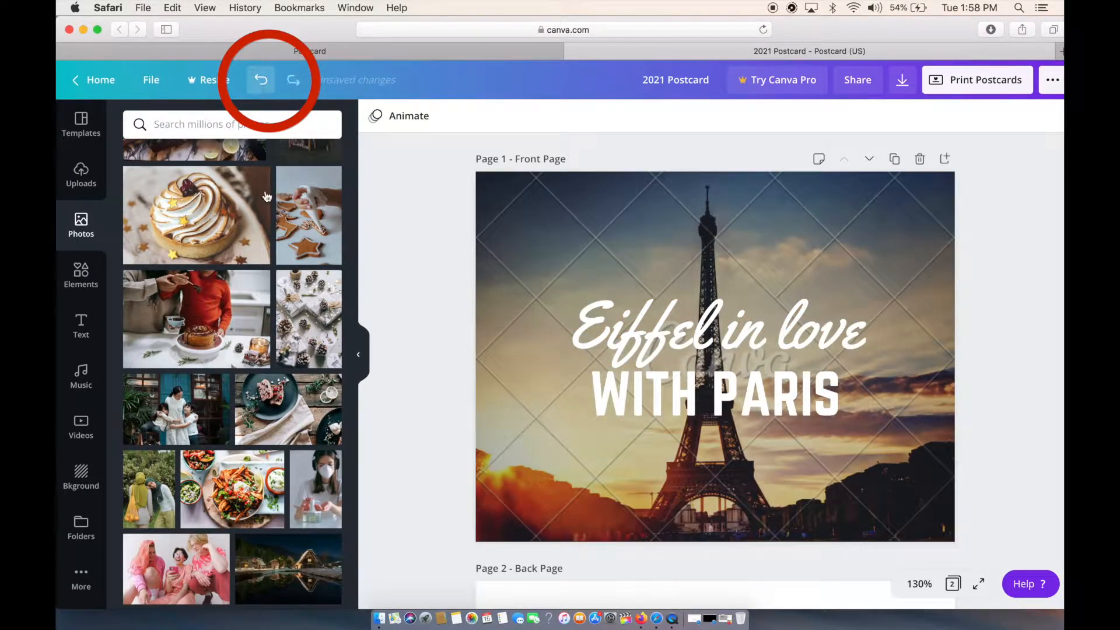
Replace the front page's Eiffel Tower background with the recently used blurred fireworks photo.
scroll(212, 434, down, 5)
scroll(210, 435, down, 10)
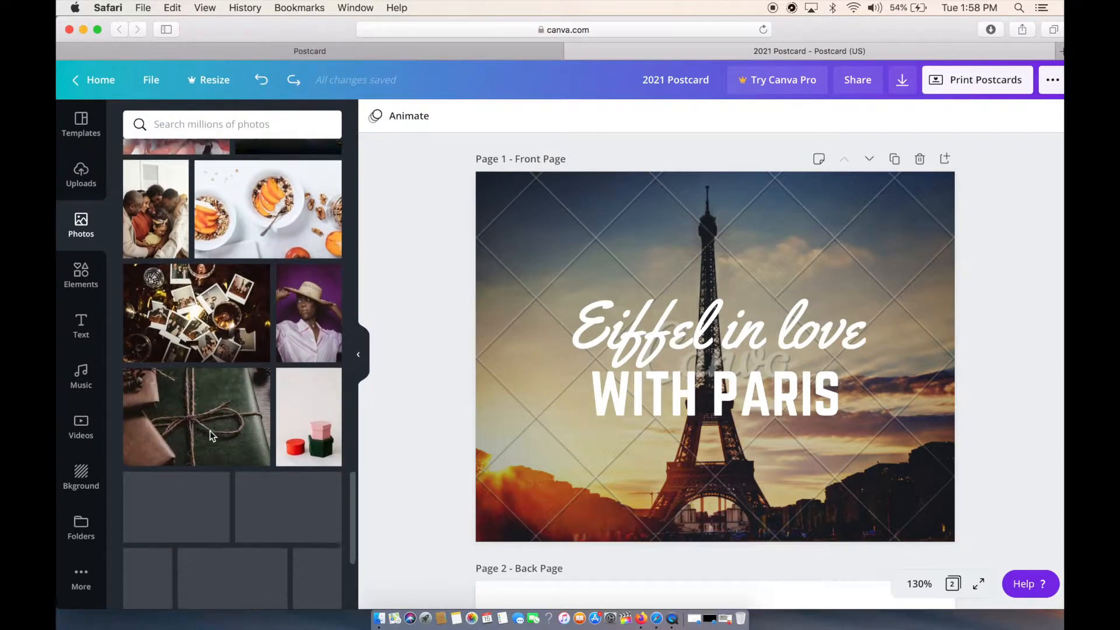
scroll(211, 436, up, 15)
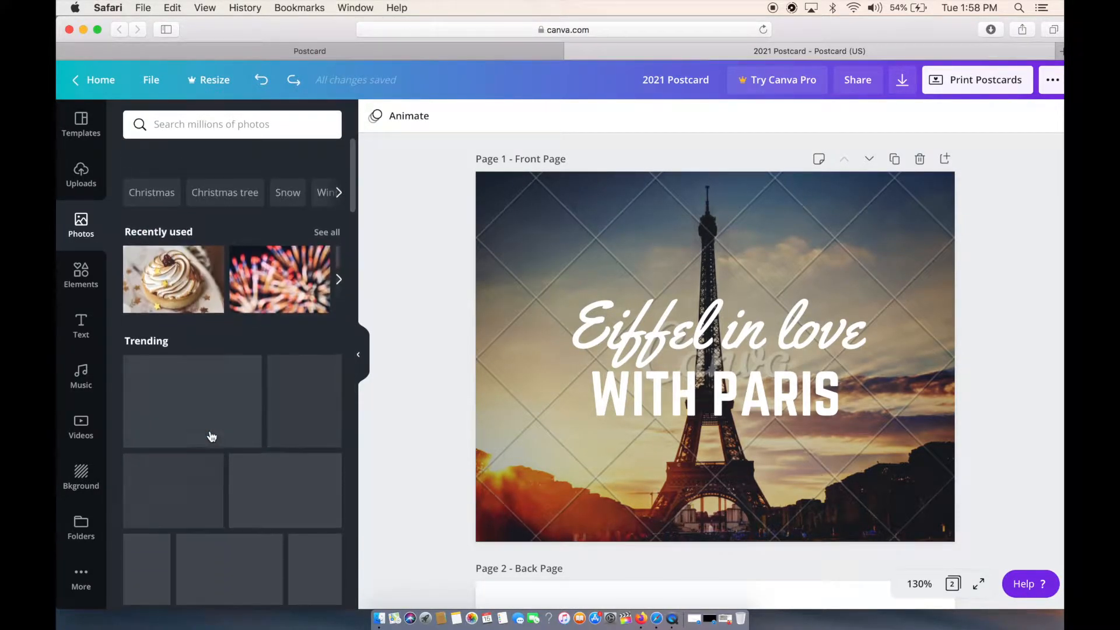
drag(266, 255, 526, 206)
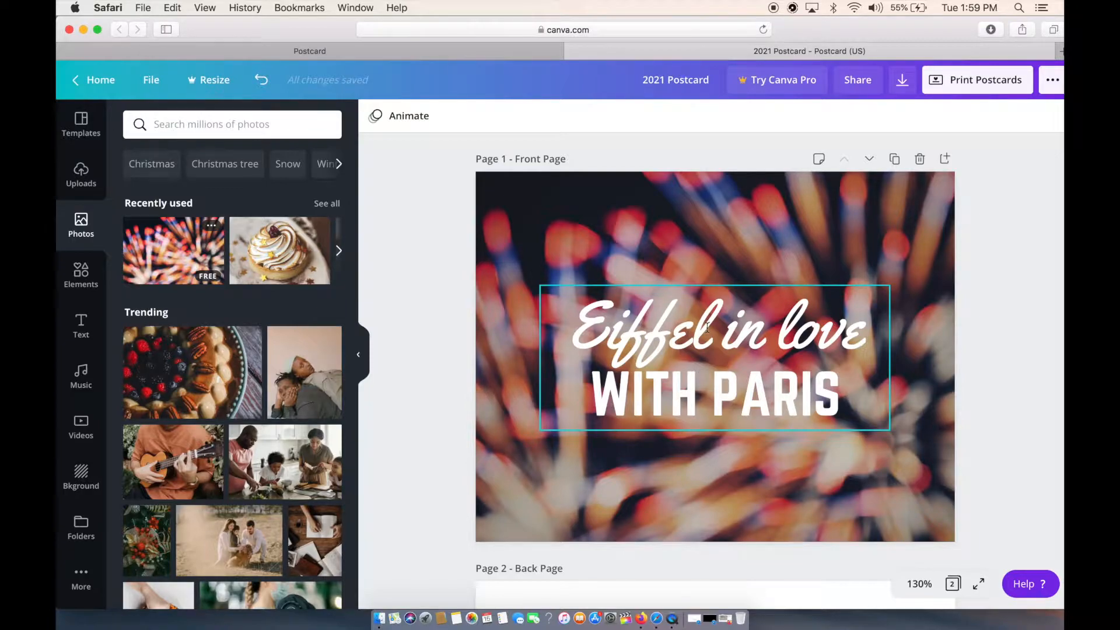
Change the two front page text lines to "Goodbye 2020" and "HELLO 2021.".
click(626, 332)
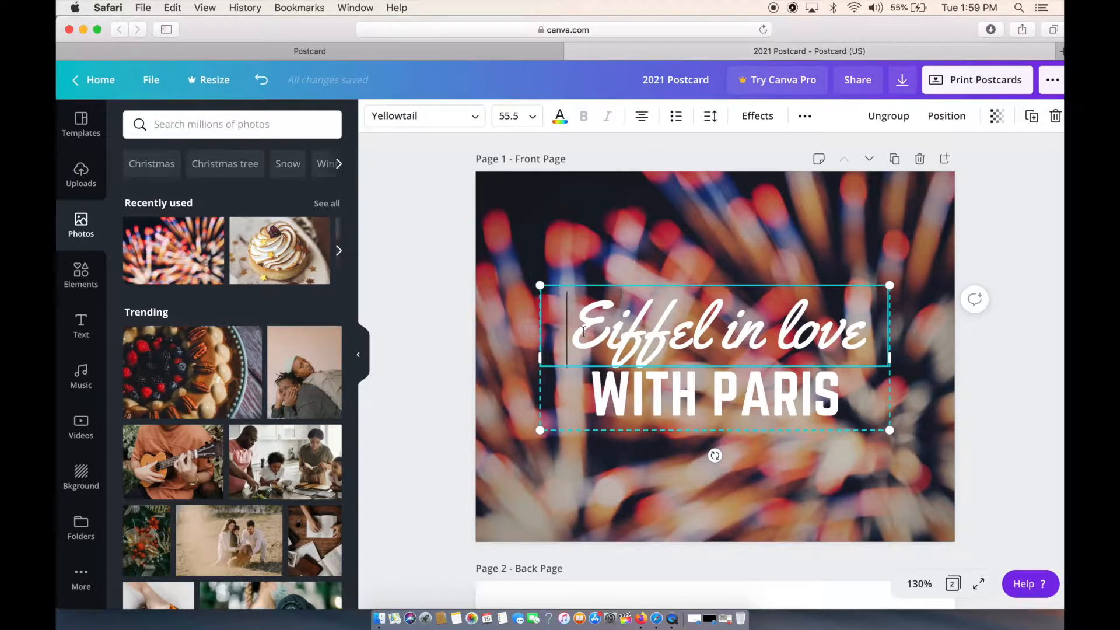
key(super+a)
text(Goodbye 2020)
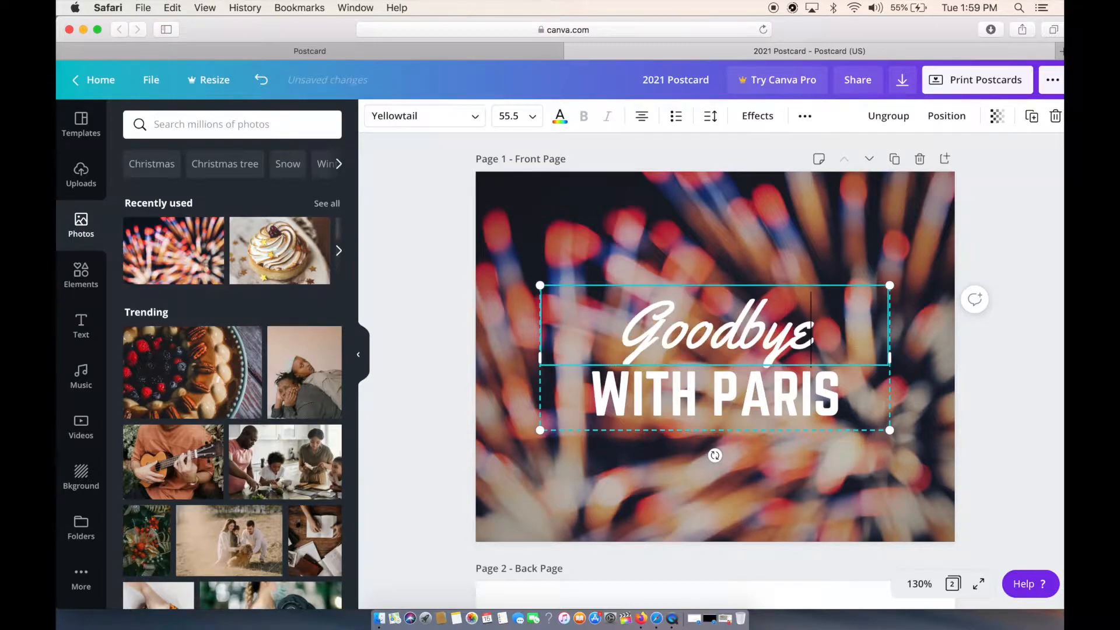
text(HELLO 2021)
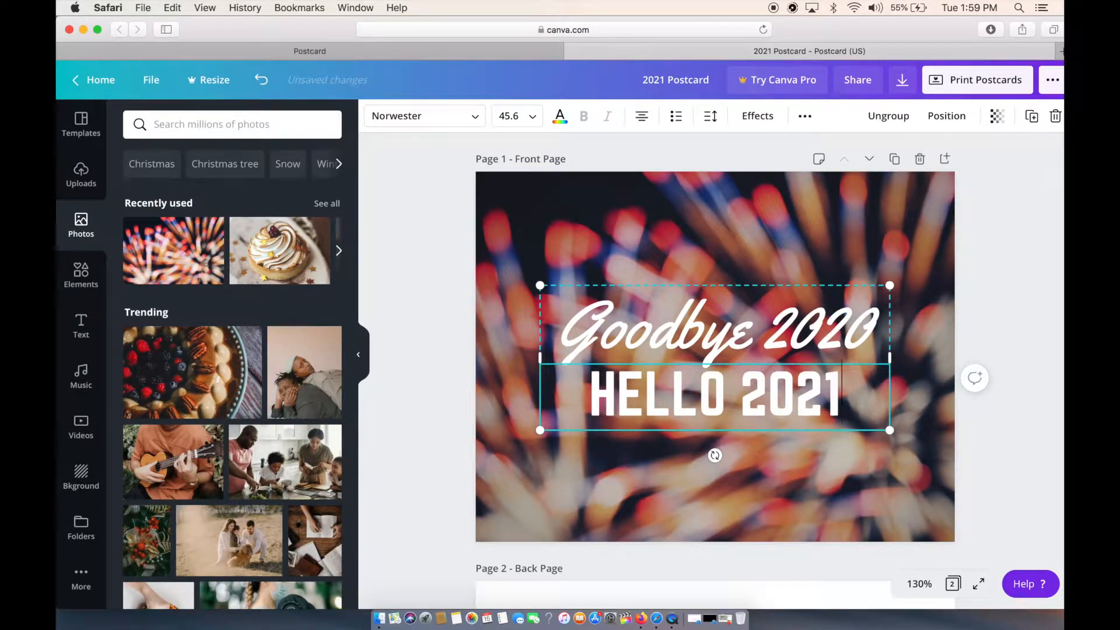
text(.)
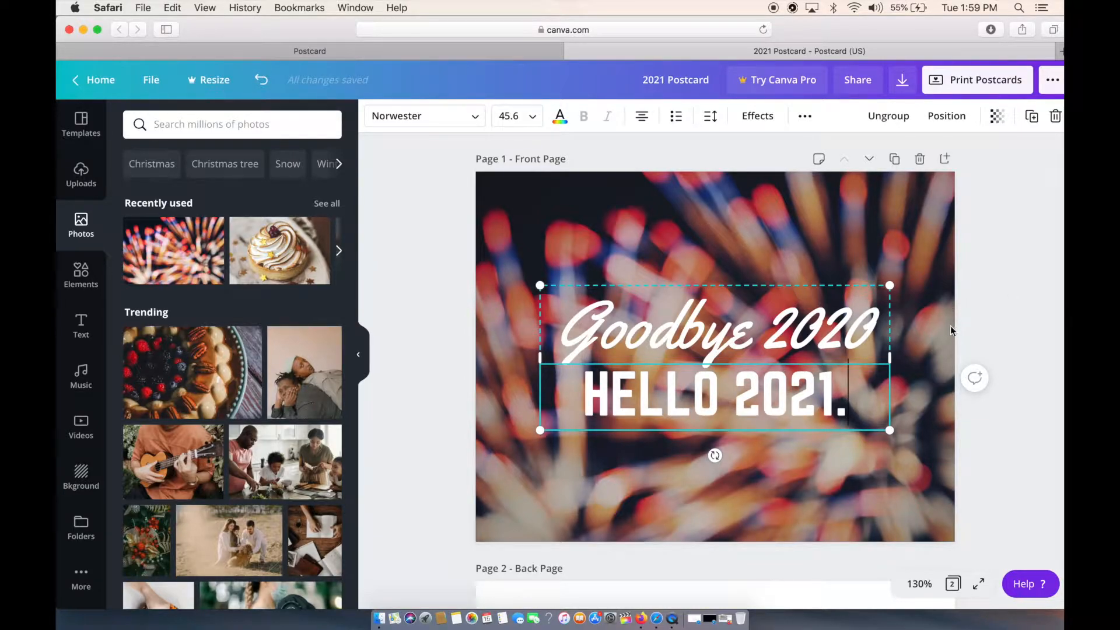
Move the grouped "Goodbye 2020" and "HELLO 2021." text to the lower-right corner of the front page.
click(929, 327)
click(818, 330)
drag(818, 330, 877, 433)
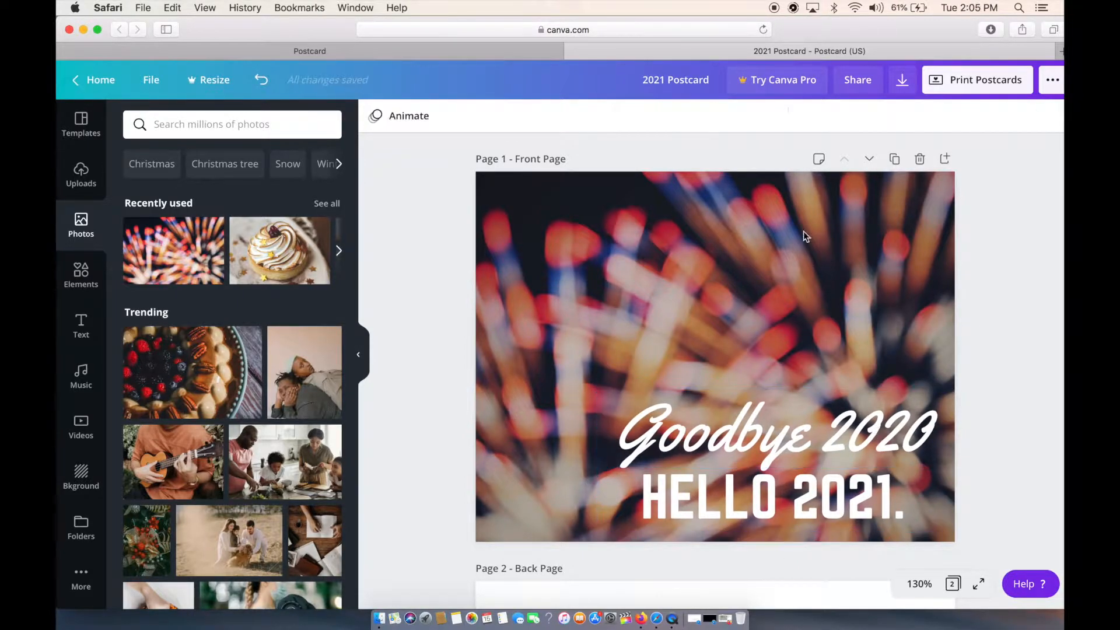
Replace the sunset strip along the bottom of the back page with the blurred fireworks photo.
scroll(690, 277, down, 10)
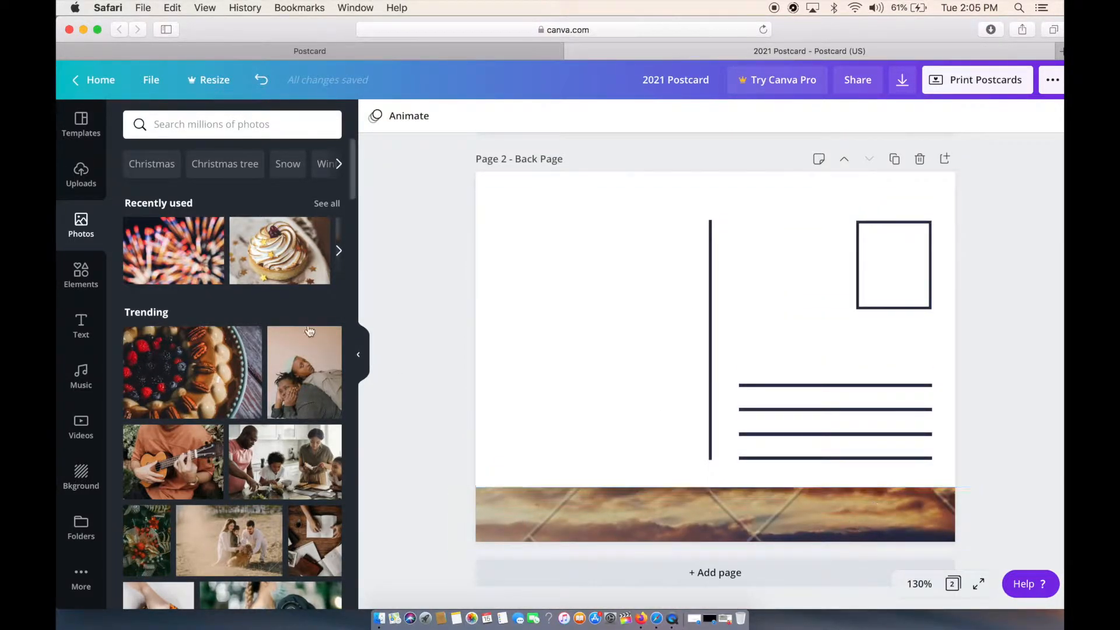
drag(172, 245, 573, 503)
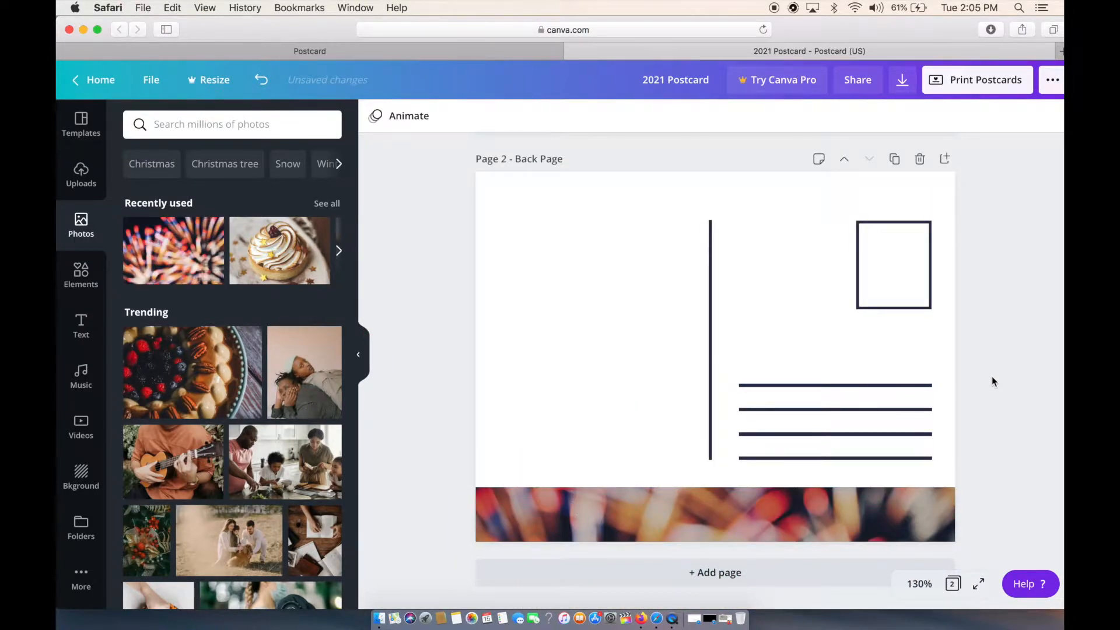
scroll(992, 378, up, 8)
scroll(992, 377, down, 8)
scroll(992, 378, up, 8)
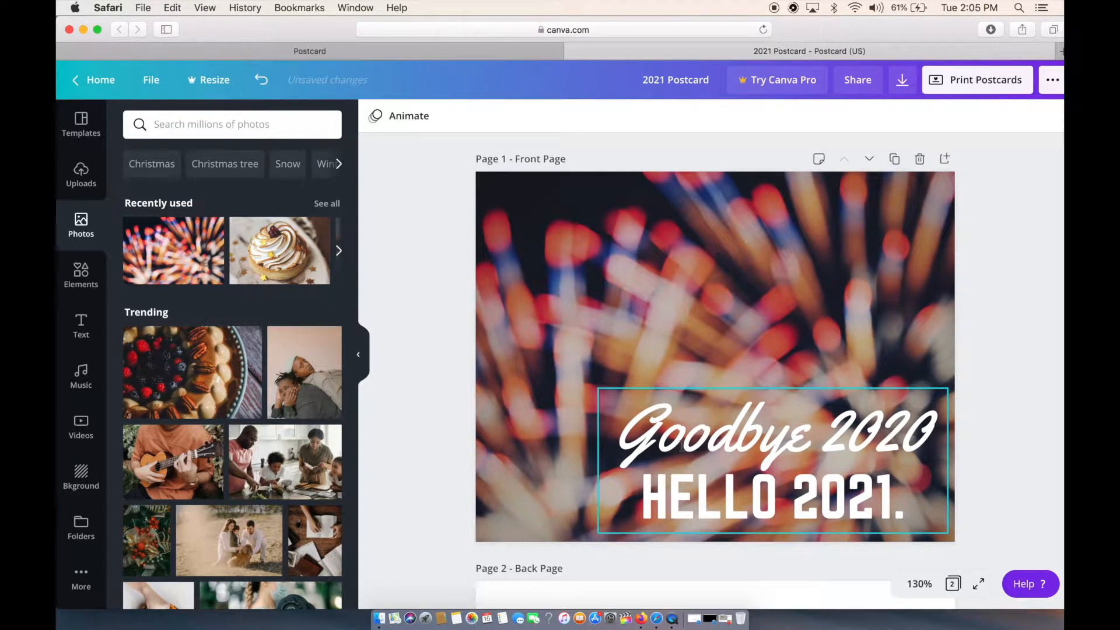
Set the font of the "Goodbye 2020" text on the front page to Amsterdam One.
click(703, 423)
double_click(707, 423)
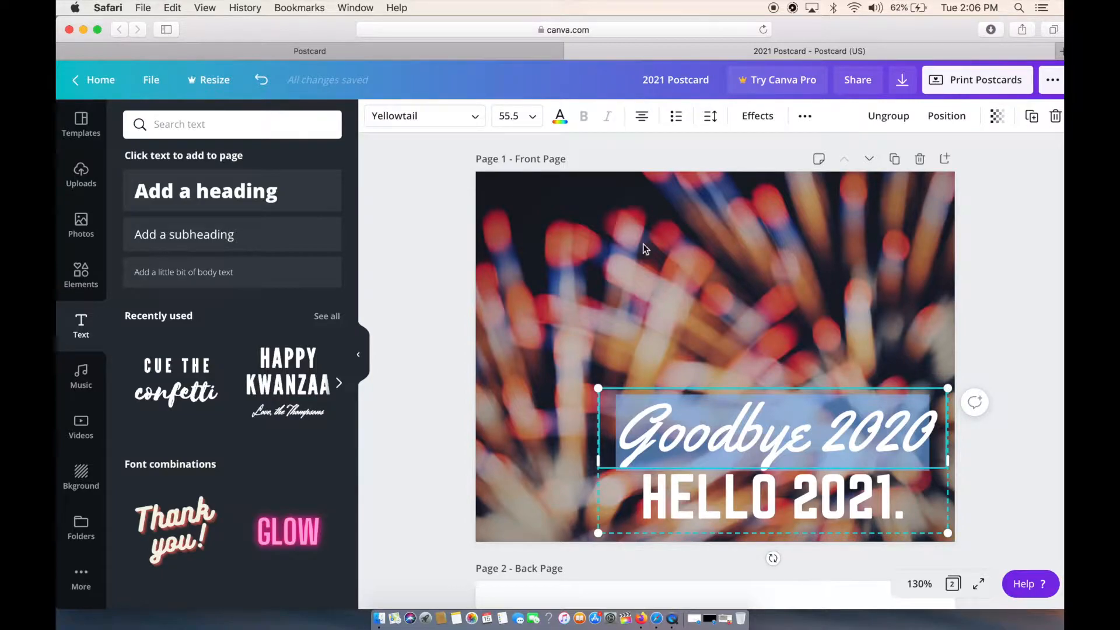
click(441, 118)
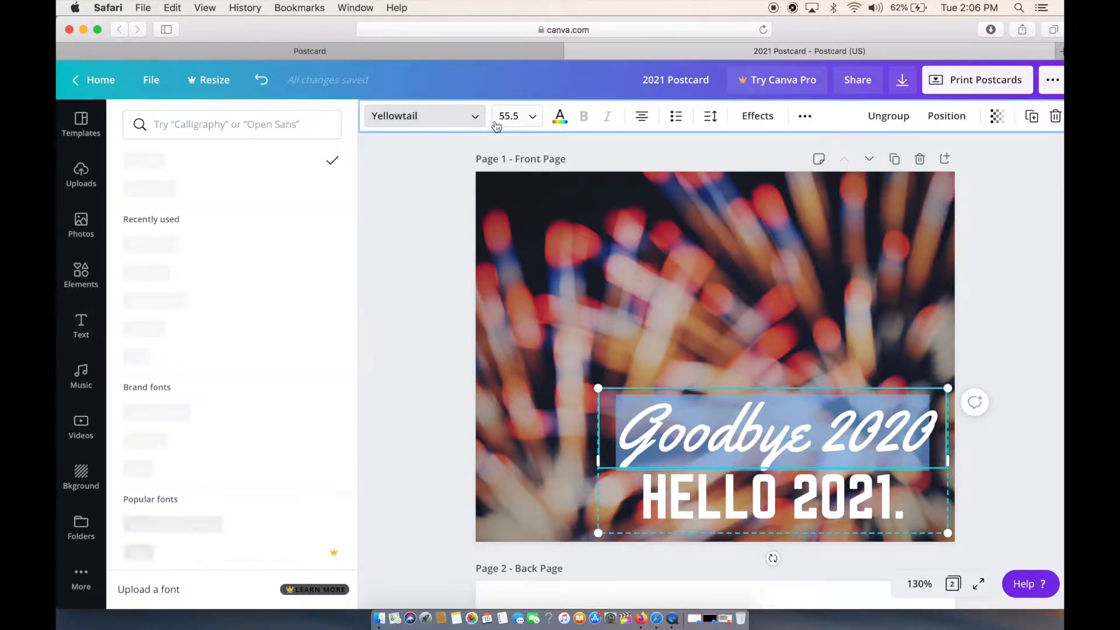
click(320, 133)
text(Ame)
text(ter)
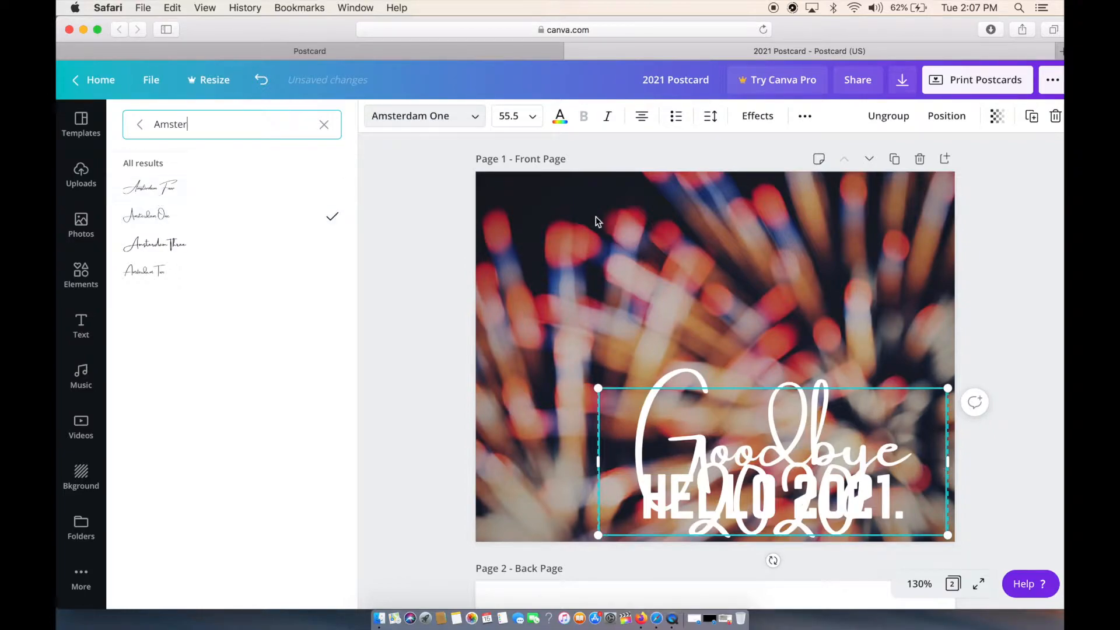
Shrink "Goodbye 2020" to fit on one line above "HELLO 2021." at size 48, and shift the text group slightly left.
click(521, 117)
scroll(537, 381, down, 1)
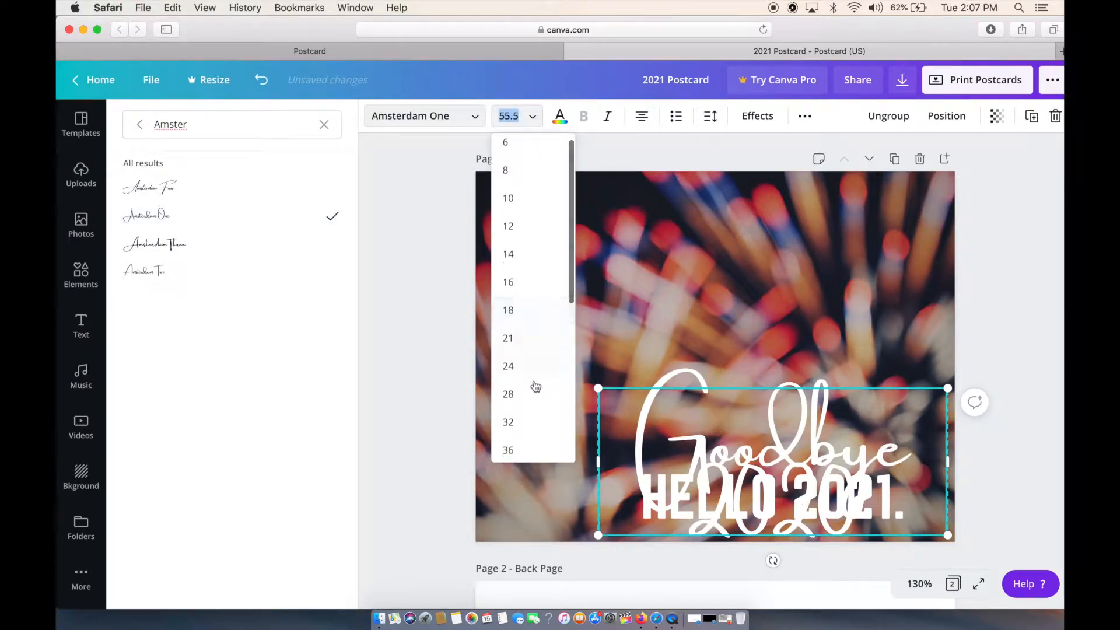
click(516, 420)
drag(855, 456, 810, 462)
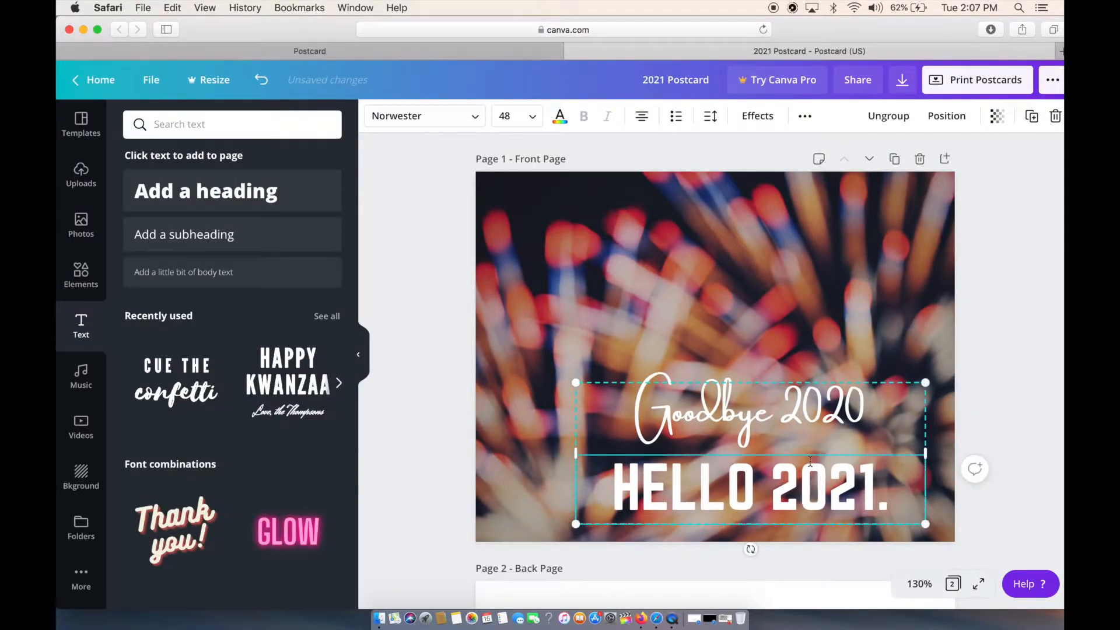
click(748, 547)
Search the elements for "2021" and add the free gold "Cheers!" graphic to the front page.
click(88, 284)
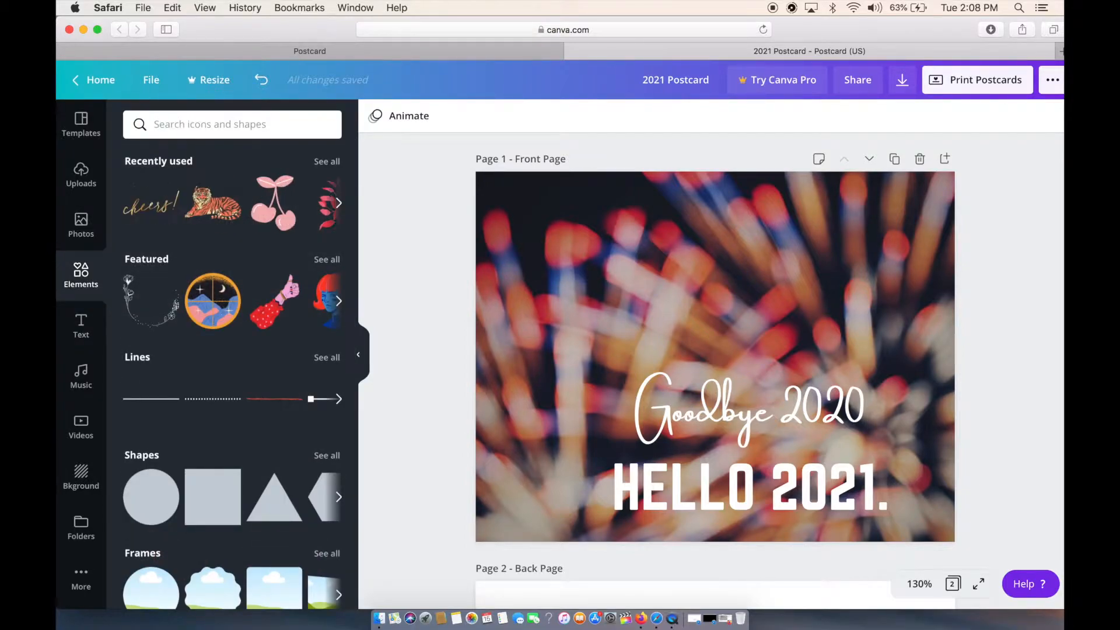
key(Return)
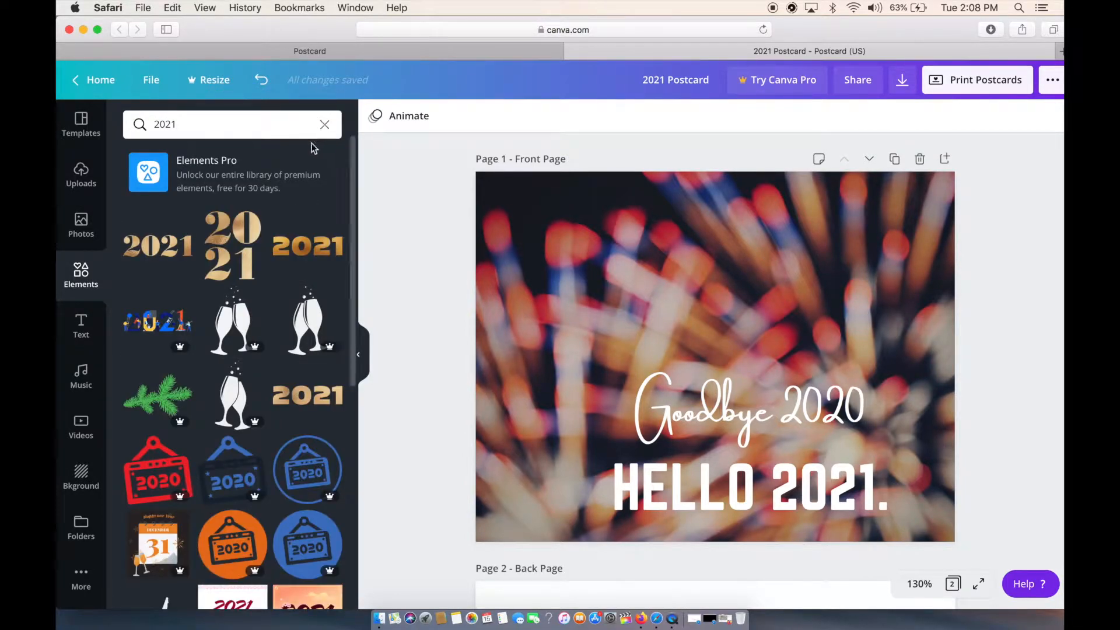
scroll(307, 163, down, 5)
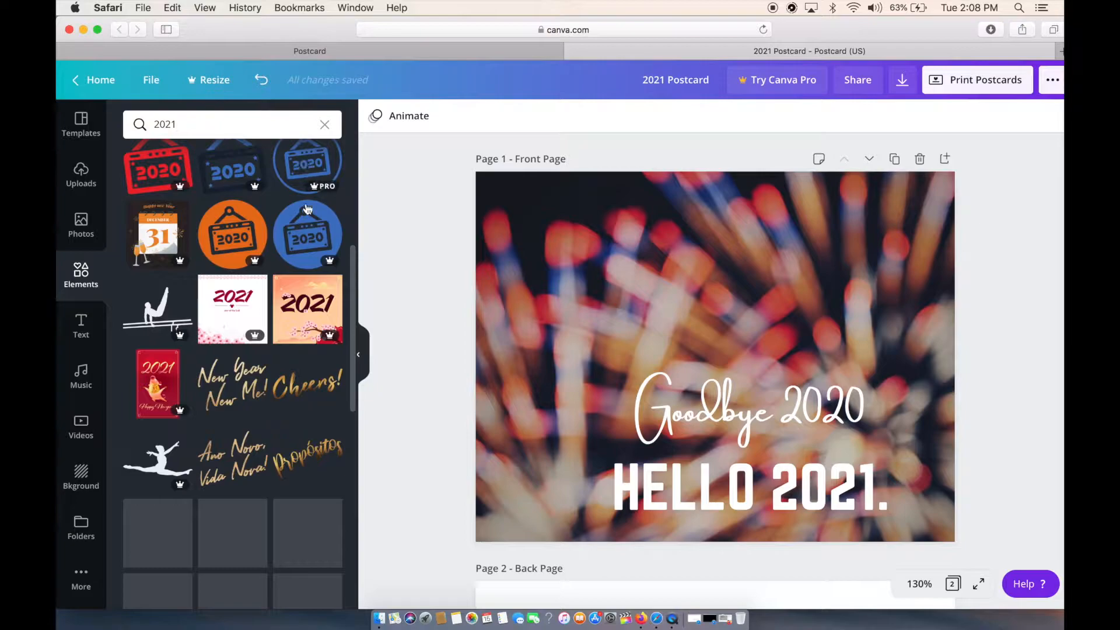
click(308, 402)
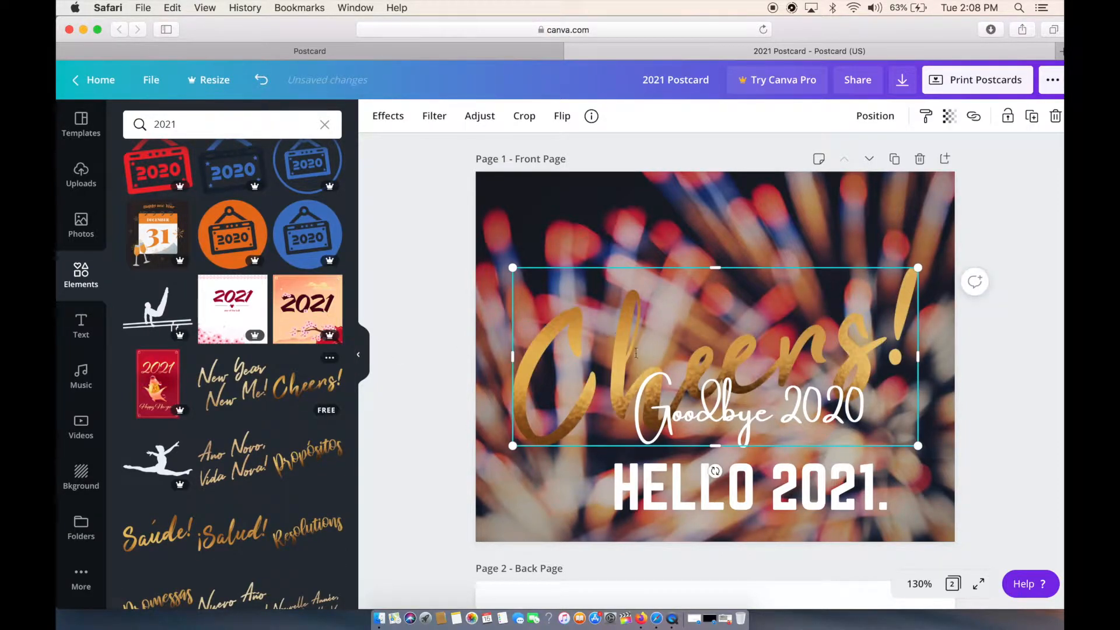
Move the "Cheers!" graphic to the upper right of the front page and shrink it to about 3.2 by 1.4.
drag(567, 394, 587, 298)
drag(532, 350, 654, 296)
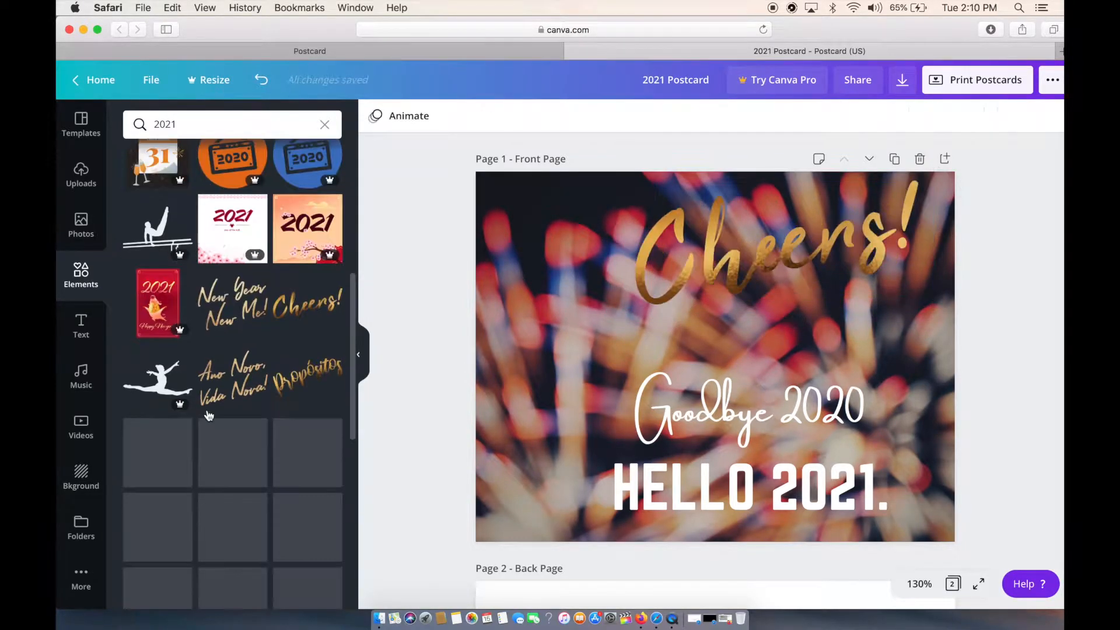
Add the free fox-with-sparkler graphic from the 2021 element results and place it in the lower-left part of the front page.
scroll(208, 409, down, 10)
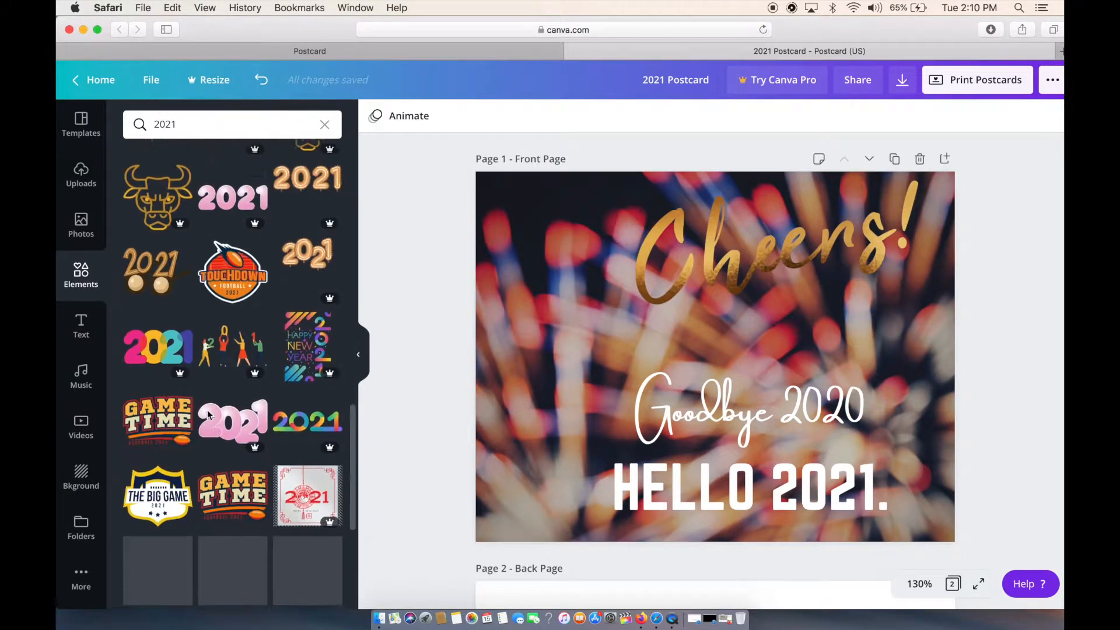
scroll(207, 409, down, 5)
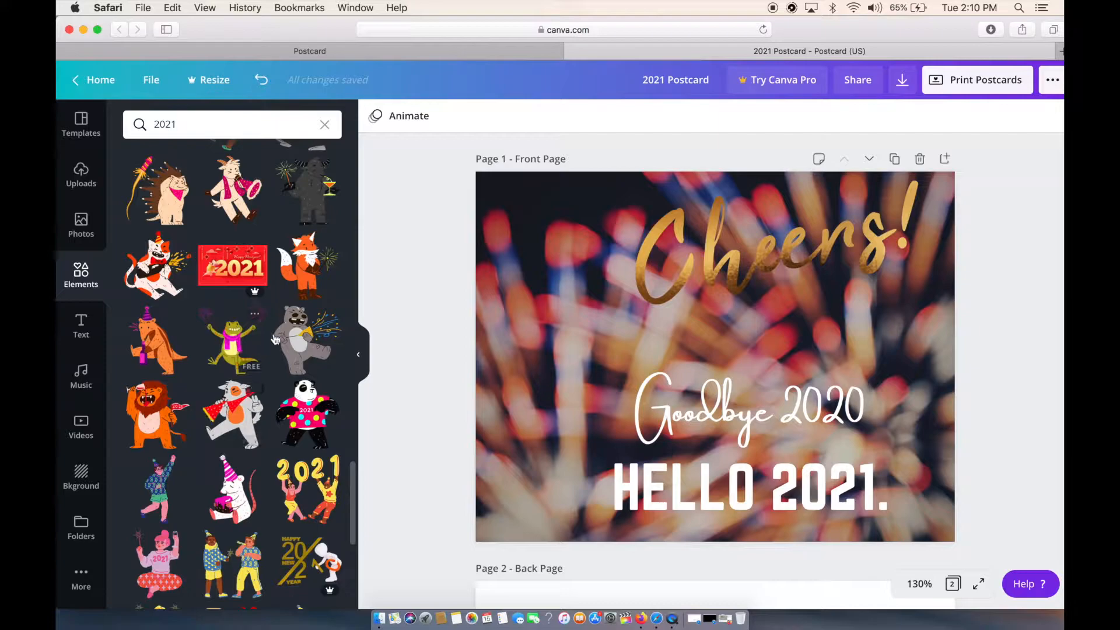
click(311, 260)
drag(776, 420, 676, 524)
drag(589, 455, 578, 465)
Shift and slightly resize "Goodbye 2020" and "HELLO 2021." to fit beside the fox, with "Goodbye 2020" at about size 32.1.
click(821, 494)
mouse_move(926, 474)
mouse_down()
mouse_move(951, 481)
mouse_move(942, 469)
mouse_up()
drag(894, 378, 914, 386)
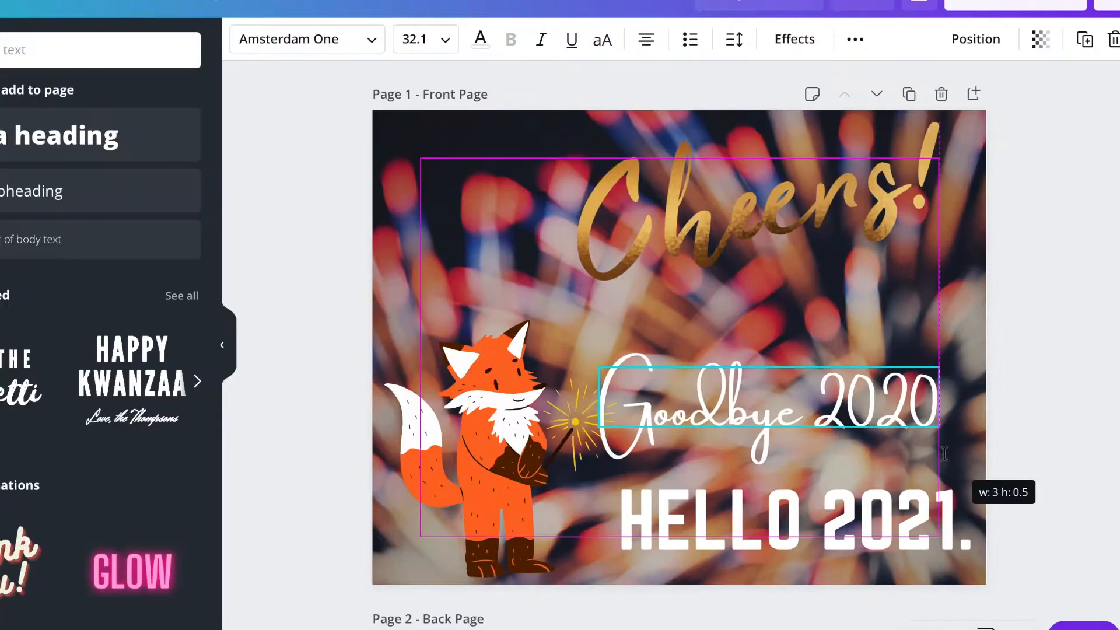
drag(930, 444, 931, 445)
click(883, 499)
drag(894, 530, 873, 526)
drag(996, 566, 1018, 570)
click(866, 426)
drag(866, 427, 866, 441)
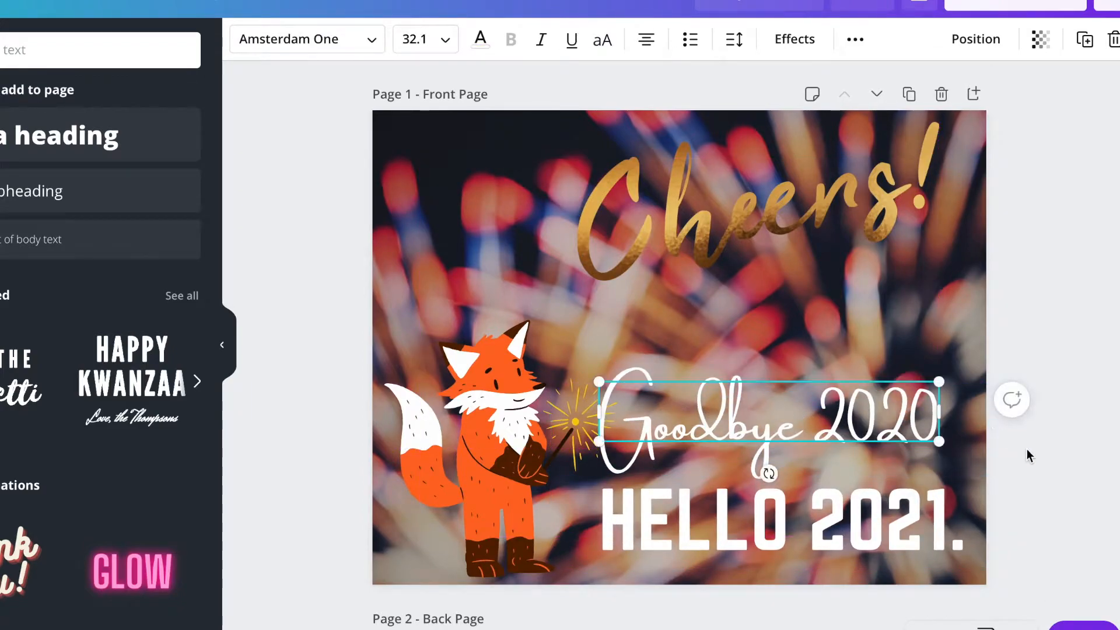
Enlarge the fox slightly on the front page and rotate it a little clockwise.
click(590, 509)
click(898, 41)
click(702, 92)
click(1089, 250)
click(589, 362)
drag(613, 318, 642, 300)
drag(501, 428, 501, 429)
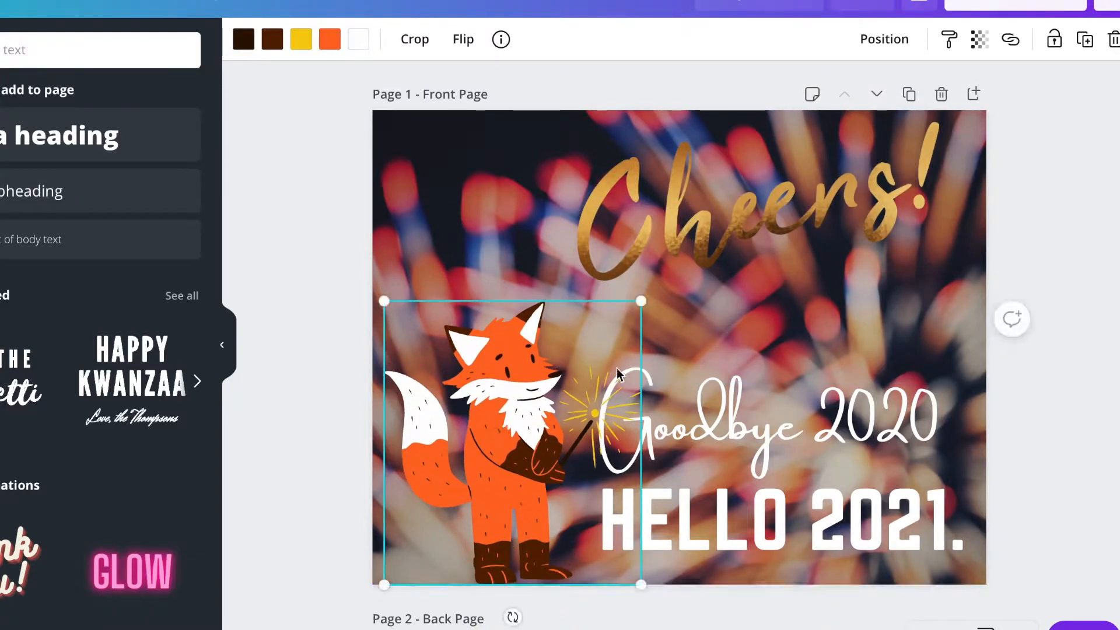
drag(512, 617, 508, 541)
drag(499, 621, 504, 551)
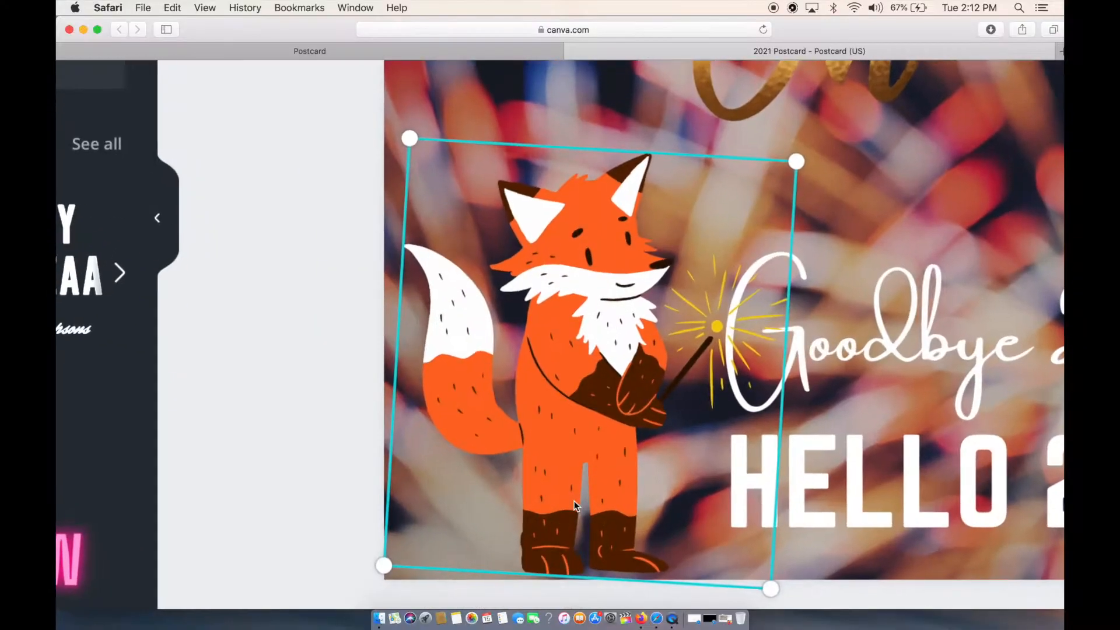
Fine-tune the fox's placement at the front page's lower edge and nudge "Goodbye 2020" slightly up and left.
scroll(574, 501, down, 1)
drag(592, 454, 590, 479)
drag(579, 601, 594, 601)
drag(613, 490, 610, 481)
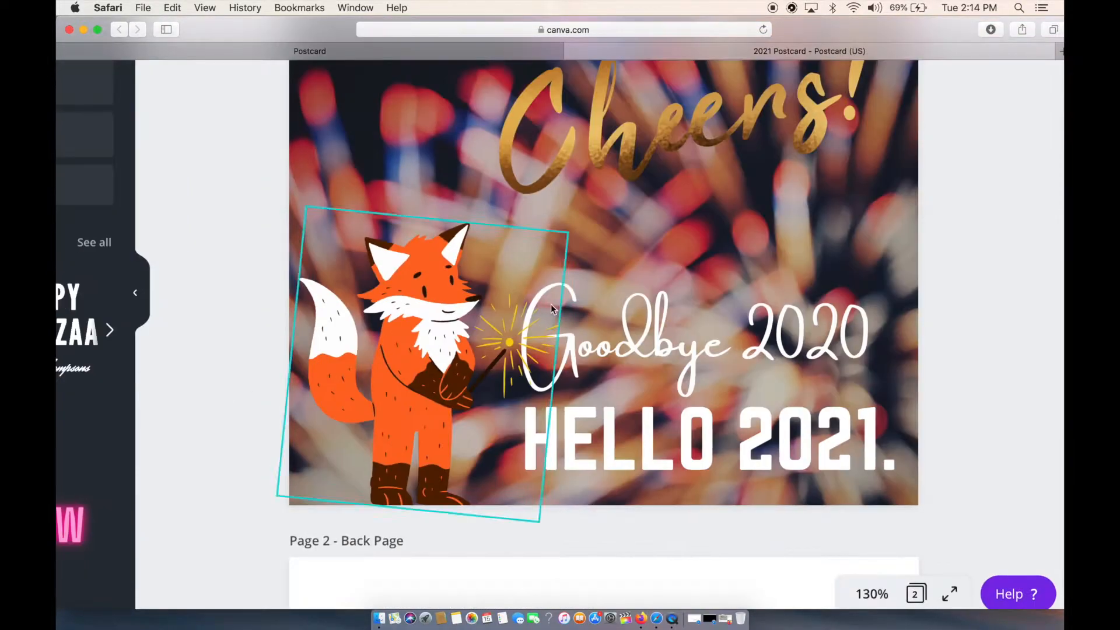
drag(759, 345, 747, 334)
scroll(753, 354, down, 3)
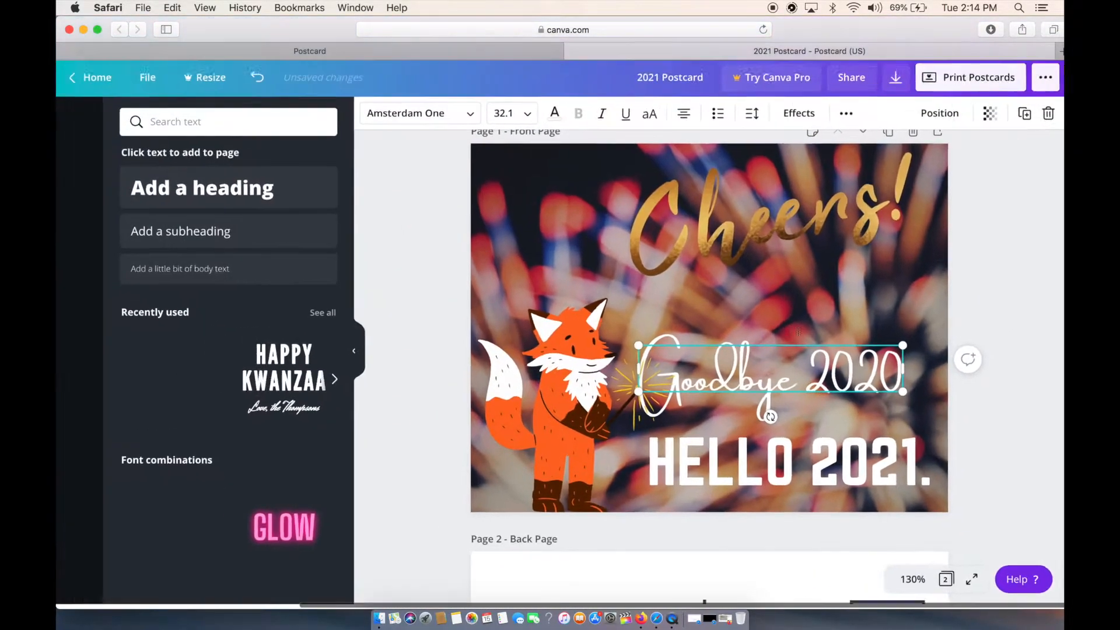
click(890, 243)
drag(570, 428, 574, 429)
click(974, 351)
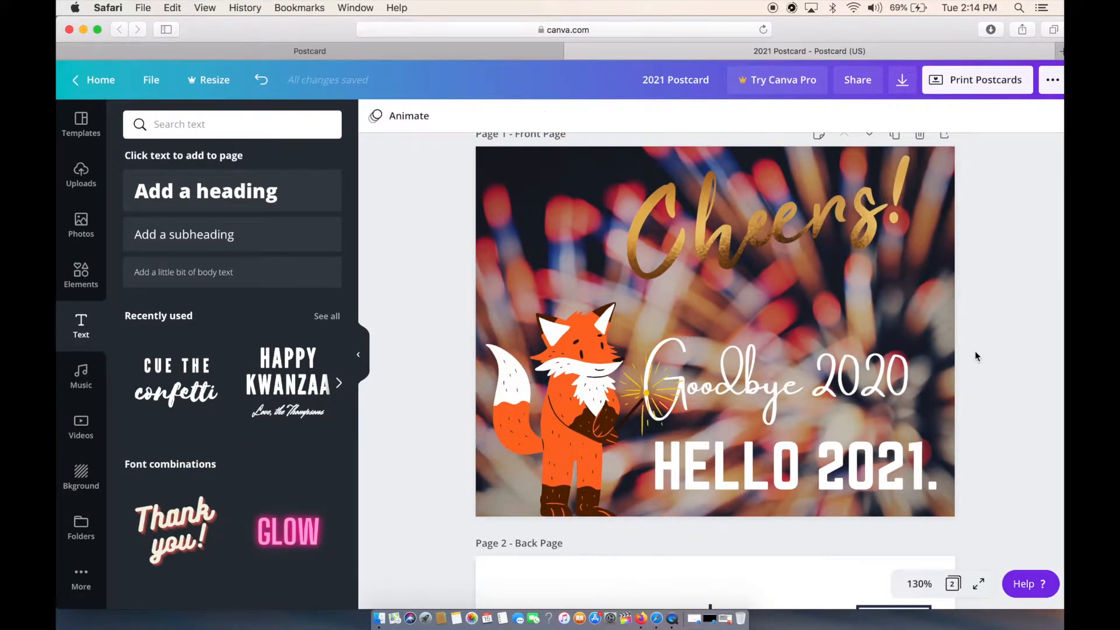
Reposition the "Cheers!" graphic along the top of the front page, settling it in the upper right.
drag(795, 249, 699, 250)
click(1013, 275)
drag(790, 231, 916, 225)
click(997, 254)
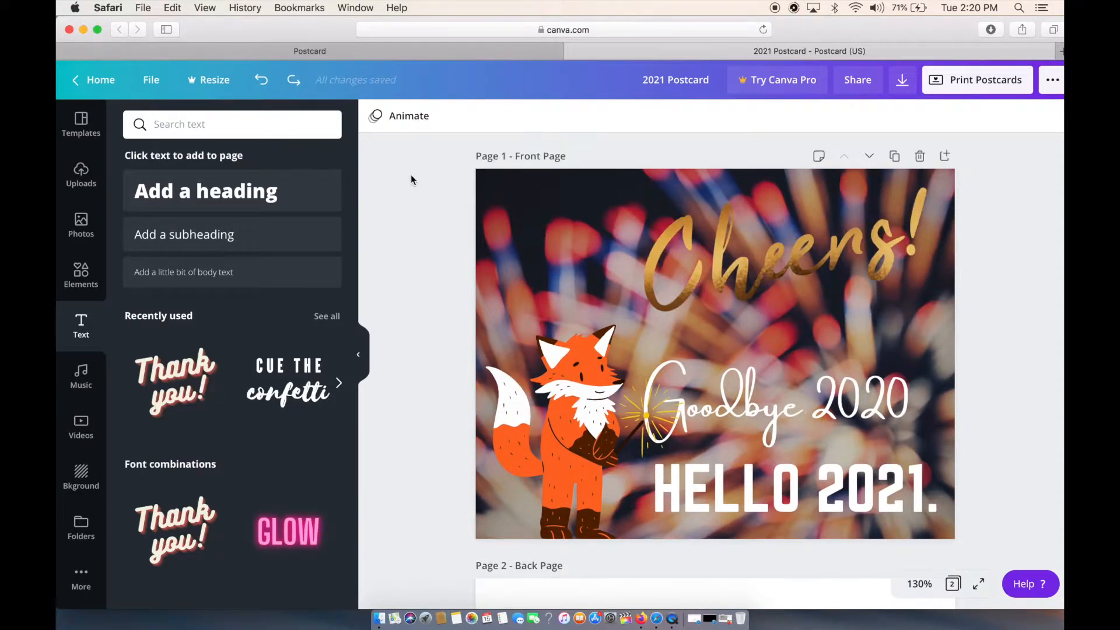
Add the "CUE THE confetti" text combination to the back page.
scroll(410, 174, down, 1)
scroll(411, 174, up, 1)
scroll(410, 174, down, 6)
click(288, 382)
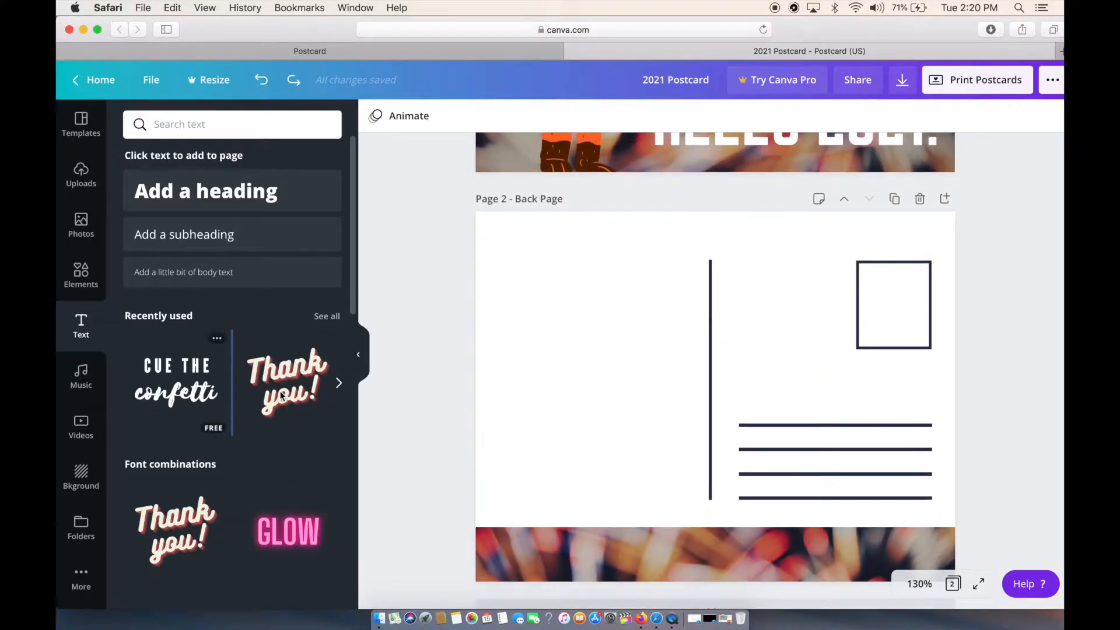
Replace the script word "confetti" with "Happy New Years!" and clear the "CUE THE" line above it.
double_click(651, 429)
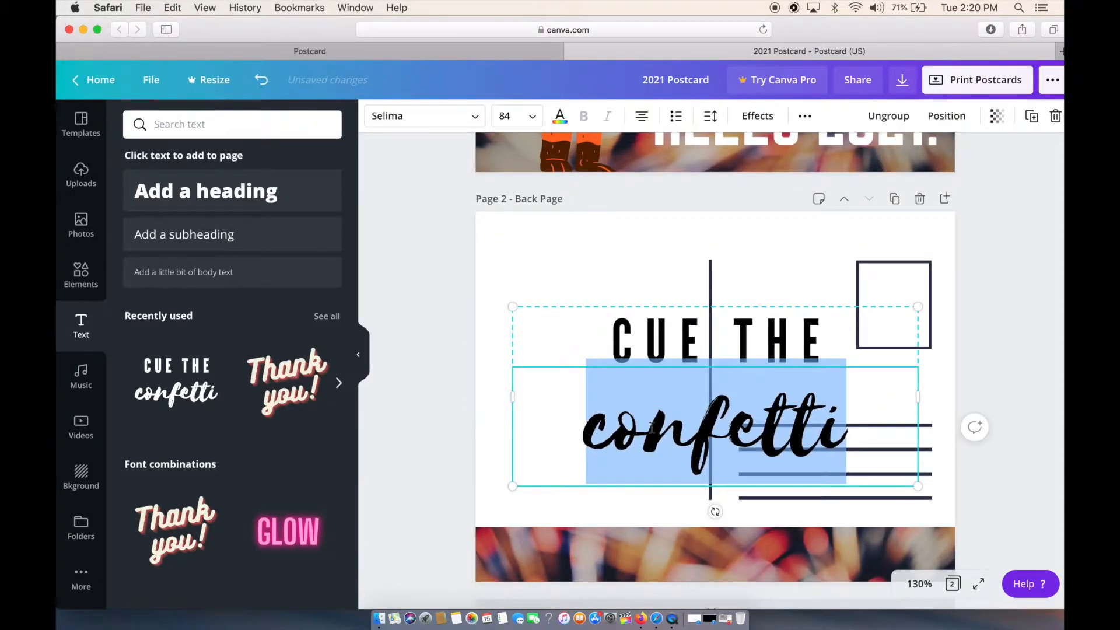
text(Happy)
click(676, 345)
key(ctrl+a)
key(BackSpace)
text(N)
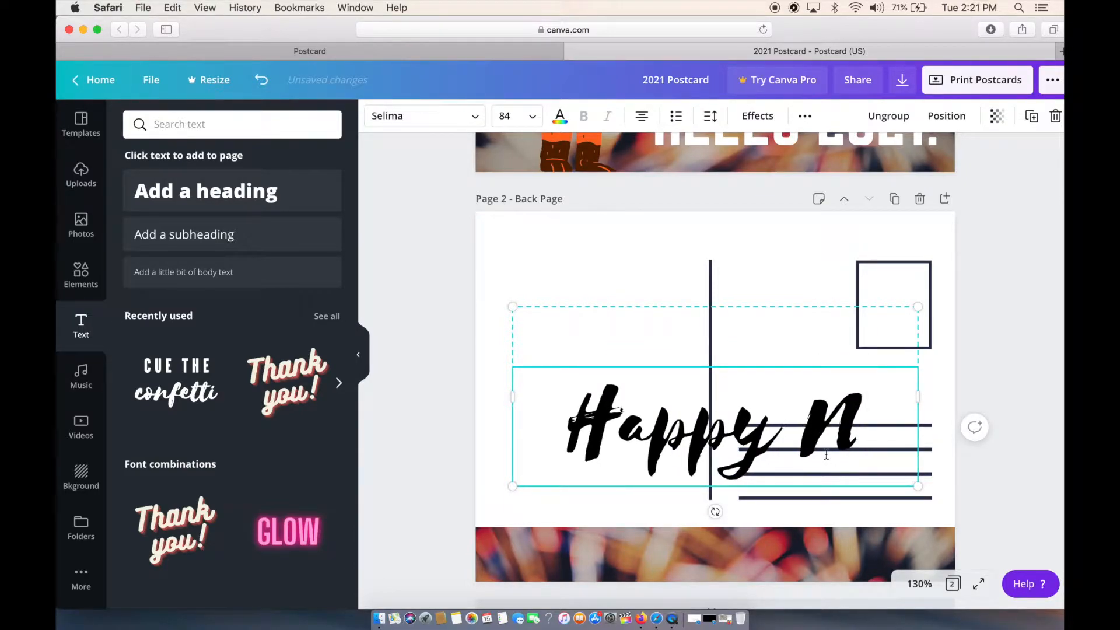
text(ew Years!)
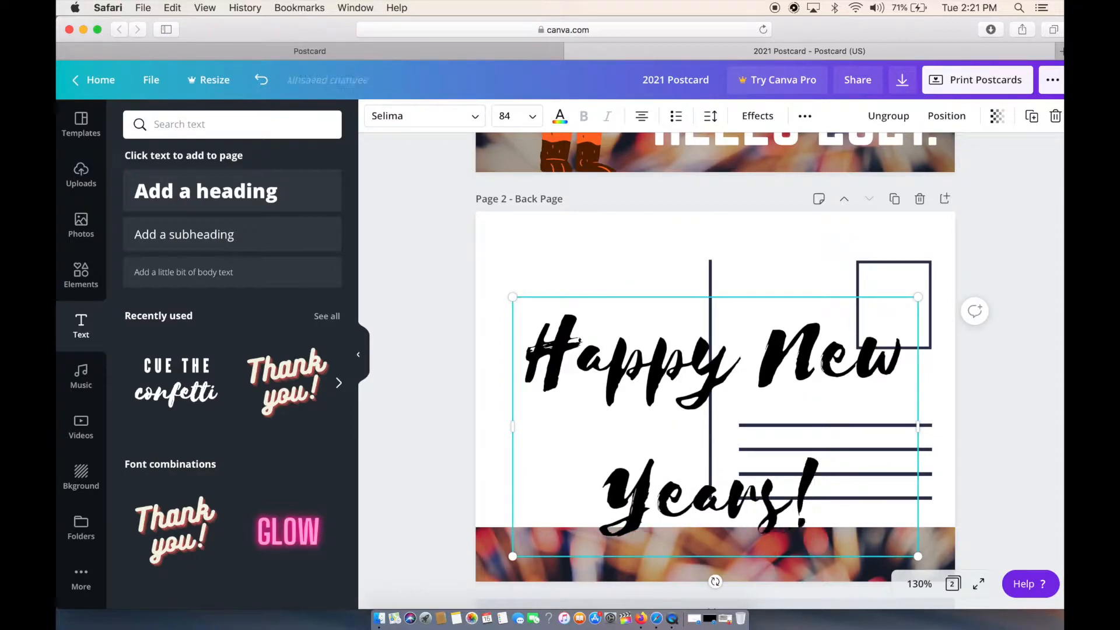
Shrink "Happy New Years!" to one small line and place it at the top left of the back page.
drag(919, 300, 623, 232)
click(766, 243)
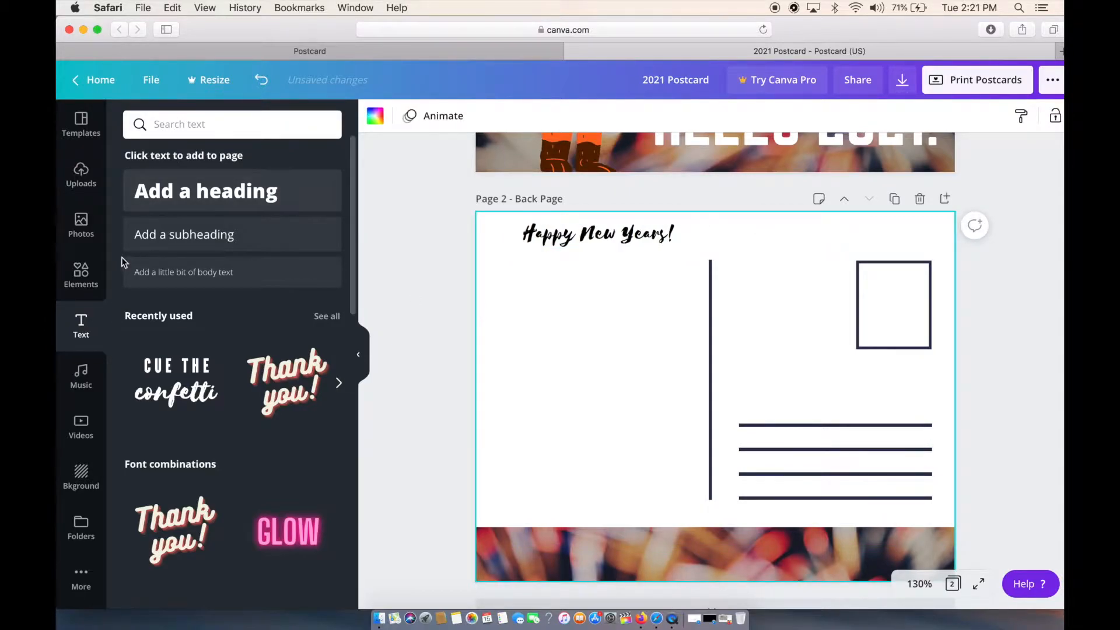
Search the elements for "hearts" and place the free scattered outline hearts, shrunk, in the lower-left corner above the photo strip.
click(88, 268)
click(325, 124)
text(hearts)
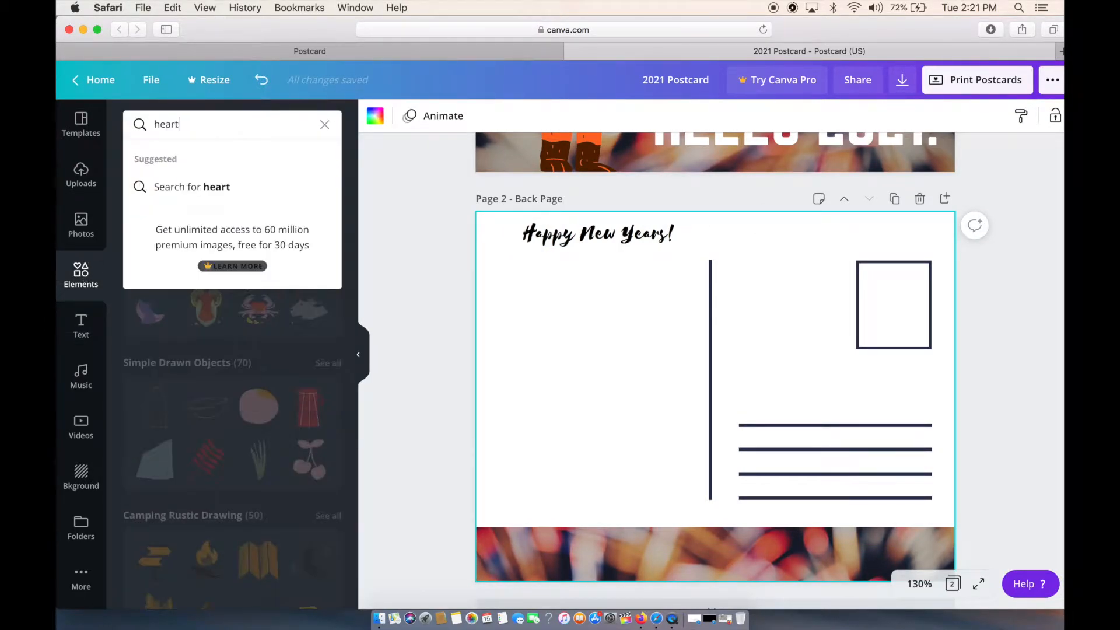
key(Return)
click(288, 268)
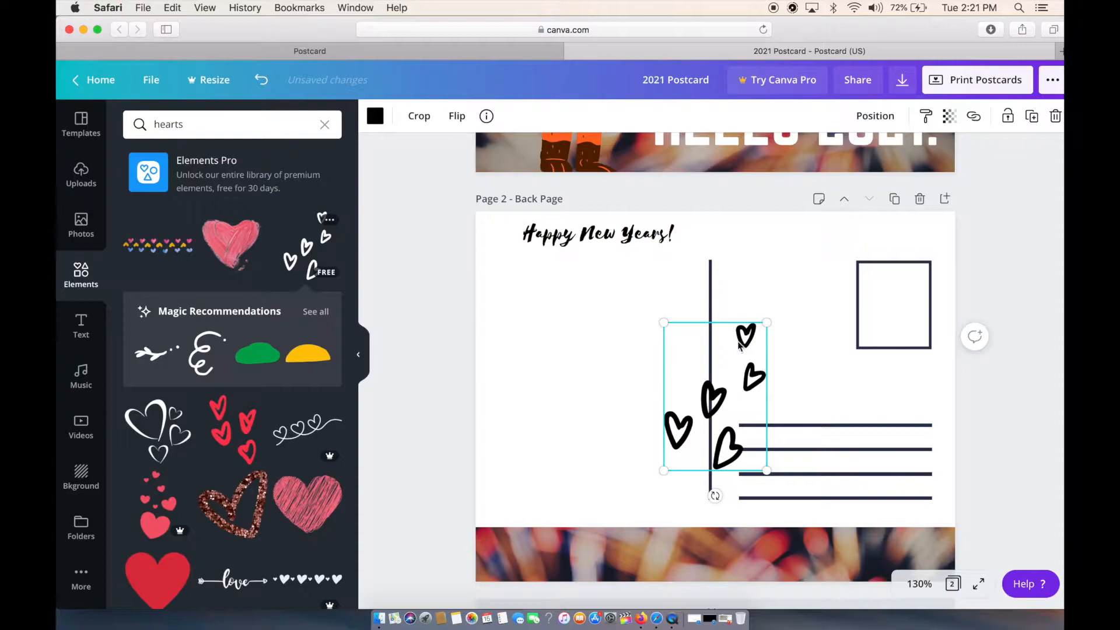
drag(767, 320, 701, 404)
drag(687, 458, 512, 501)
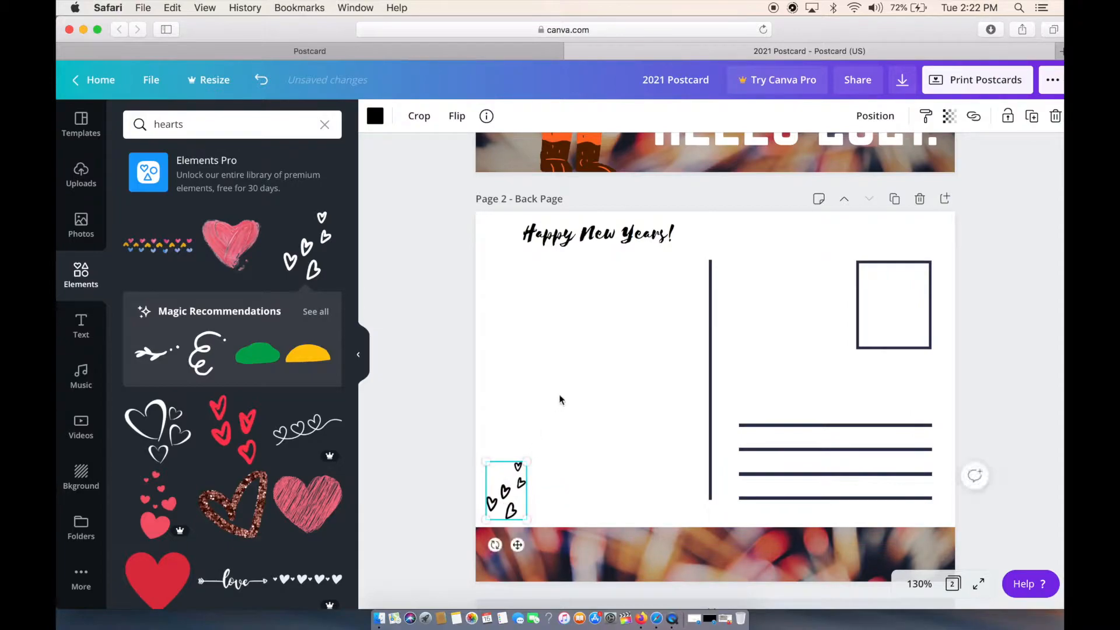
Enlarge "Happy New Years!" slightly to about size 23.9 and move it a little up and left.
click(631, 237)
drag(687, 250, 718, 266)
drag(656, 236, 634, 232)
click(641, 195)
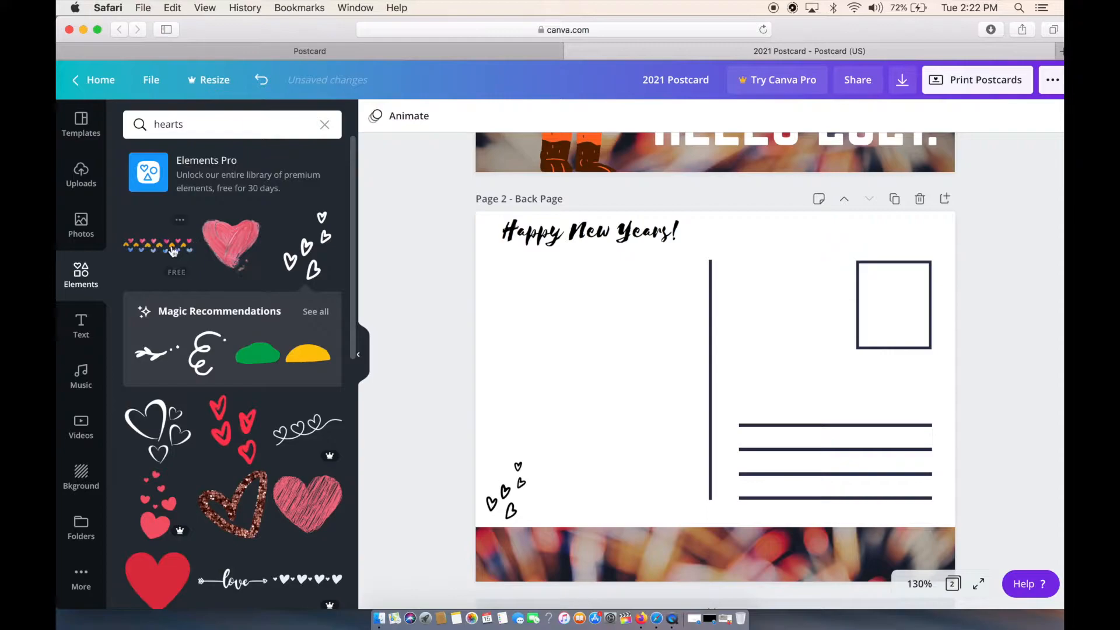
Add another "CUE THE confetti" text combination to the back page and delete its "confetti" line.
click(98, 345)
click(176, 382)
click(720, 429)
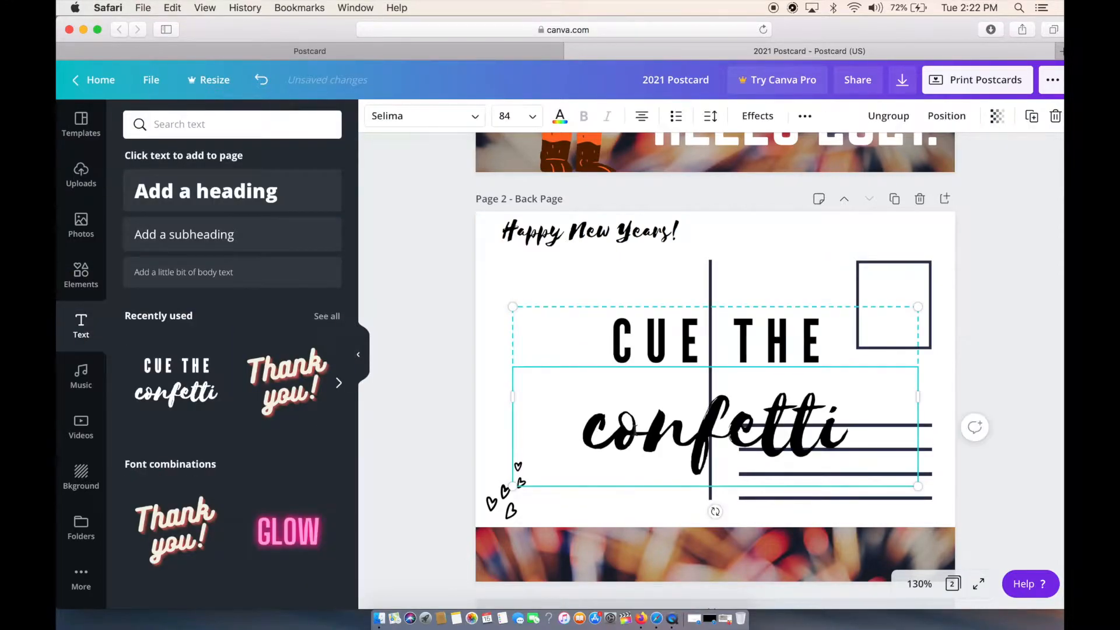
key(BackSpace)
Replace "CUE THE" with the sender's name and widen its text box so the name fits on one line.
triple_click(667, 325)
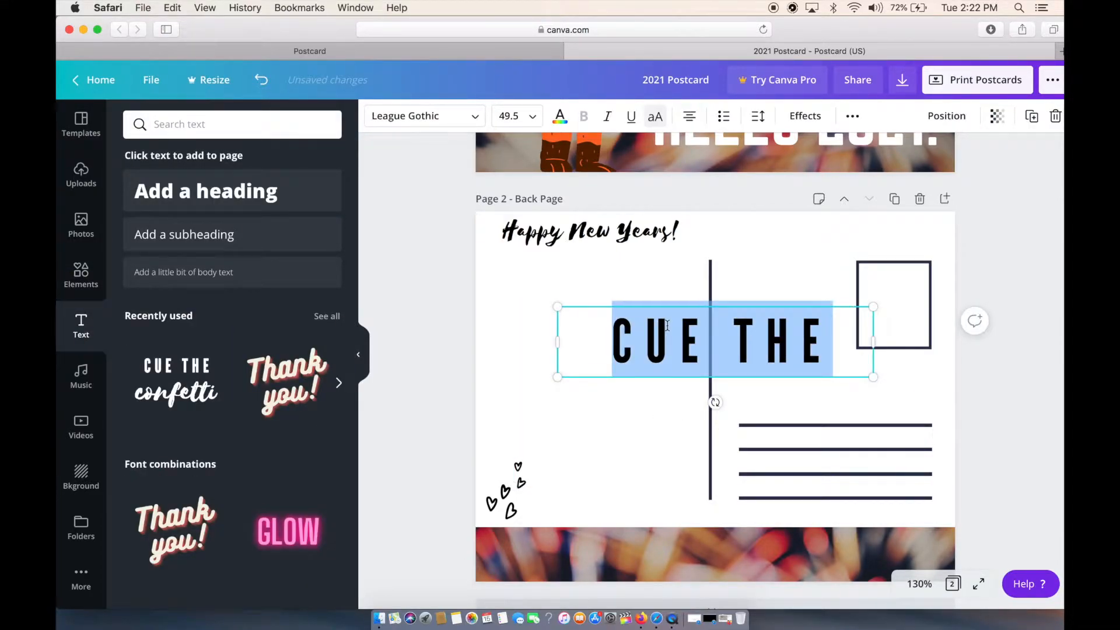
text(TONEE SEVEN)
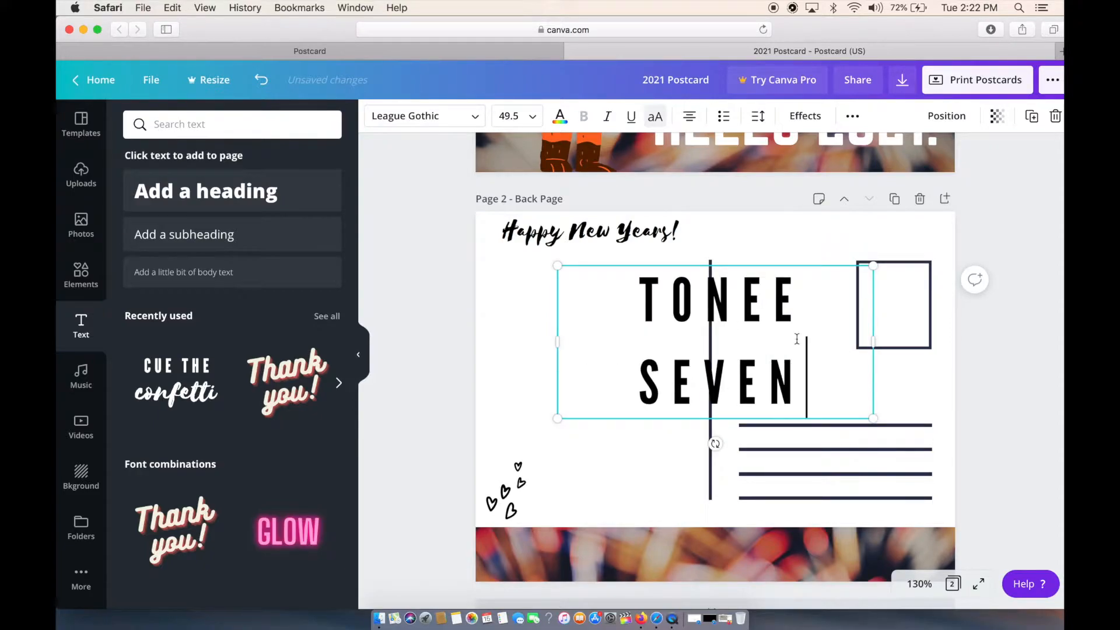
drag(880, 343, 966, 350)
triple_click(875, 341)
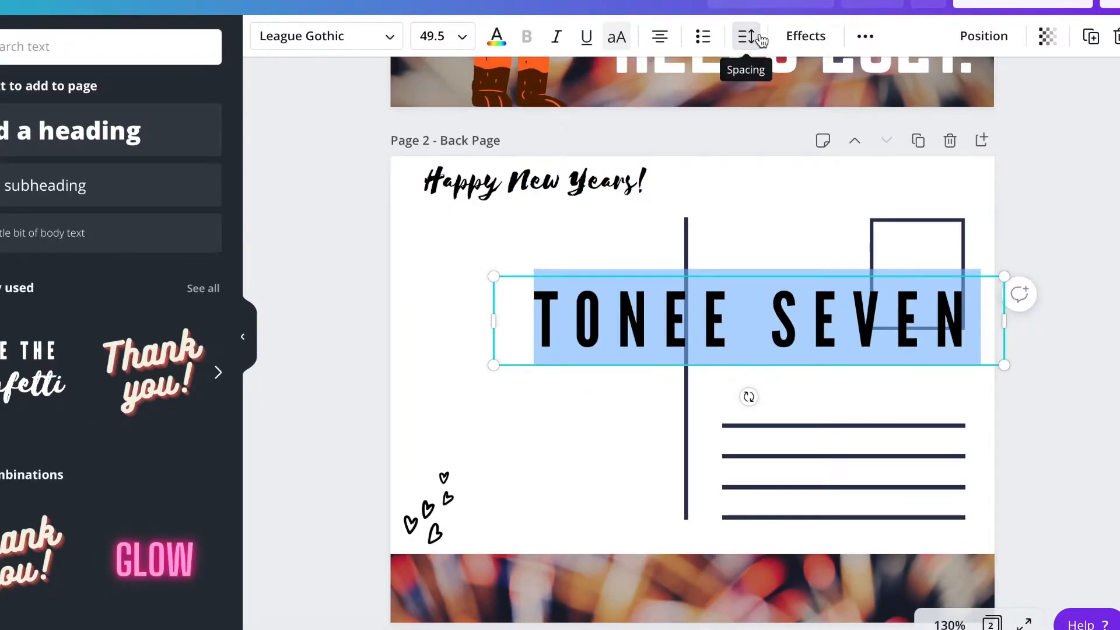
Set the sender name's letter spacing to 38 and its font size to 14.
click(747, 36)
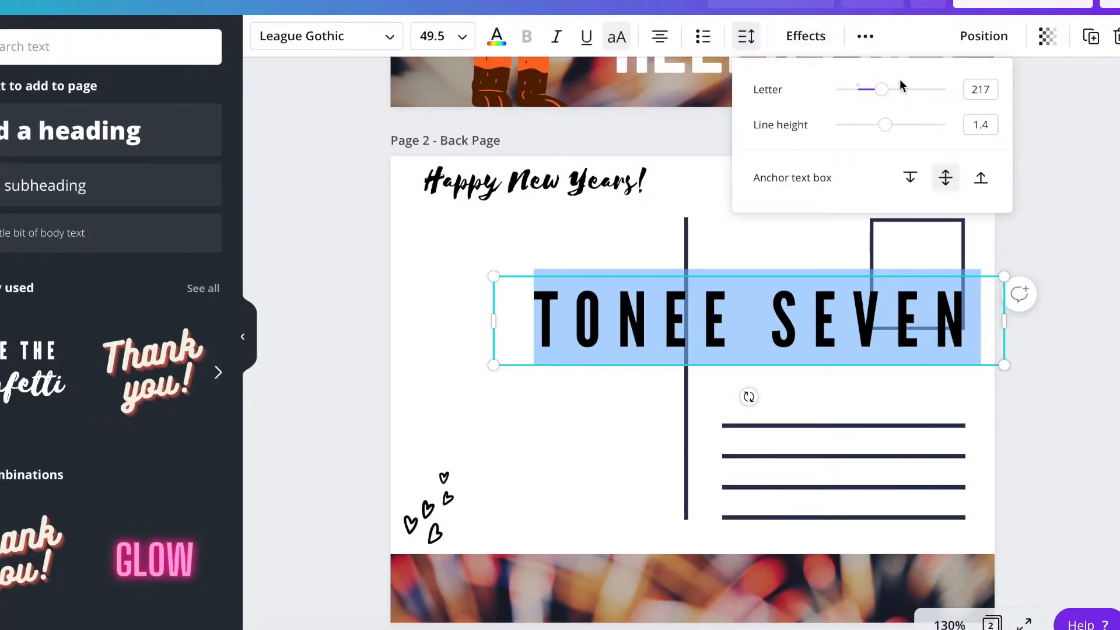
drag(886, 93, 864, 88)
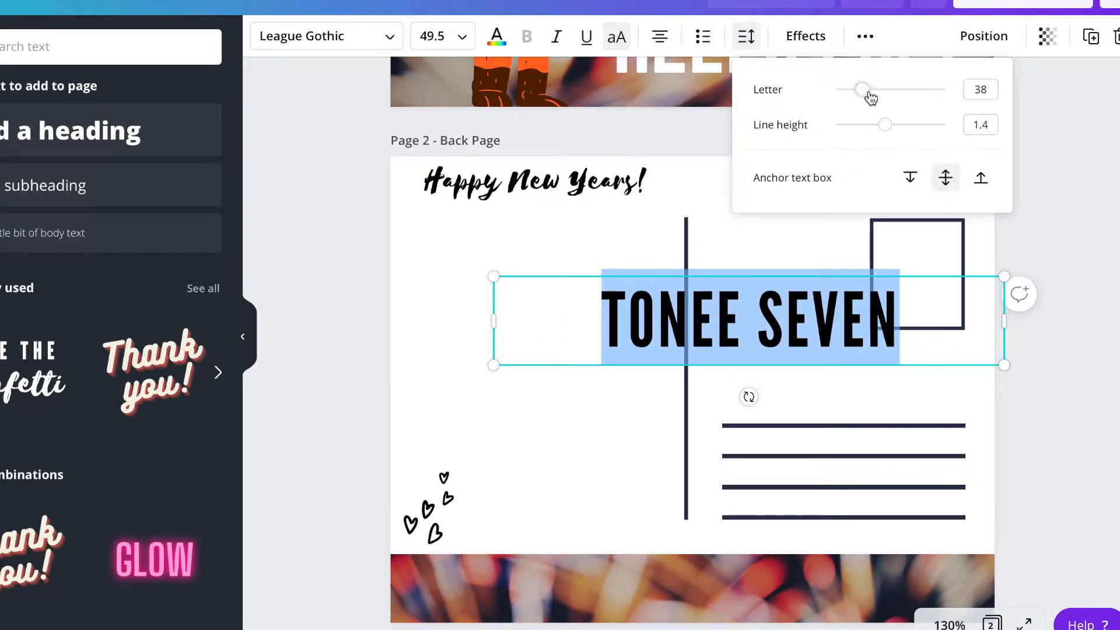
click(457, 38)
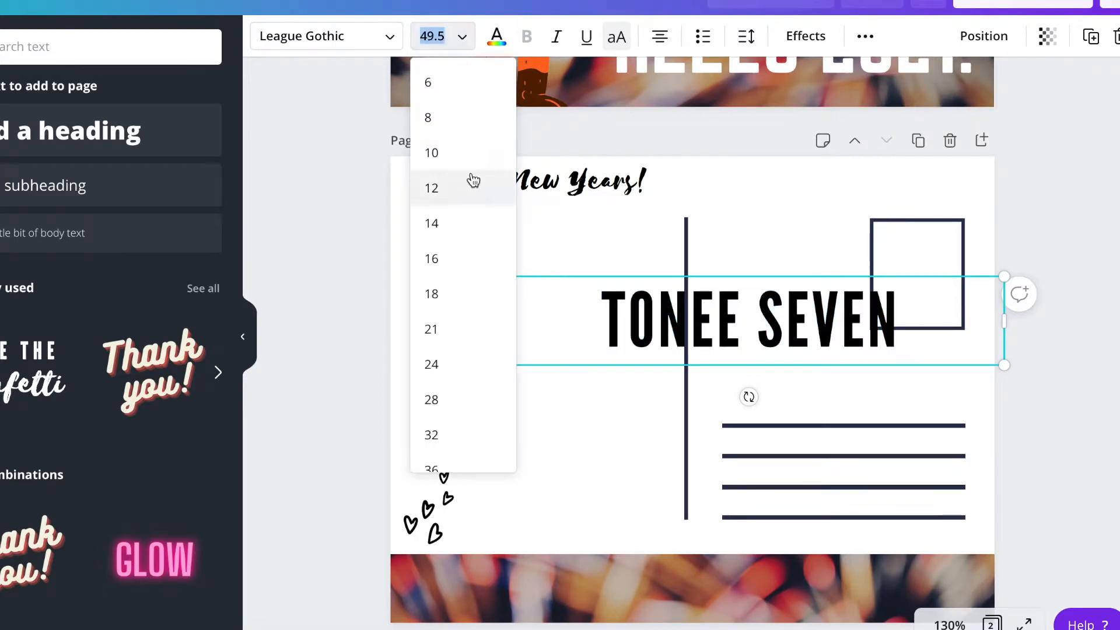
click(459, 222)
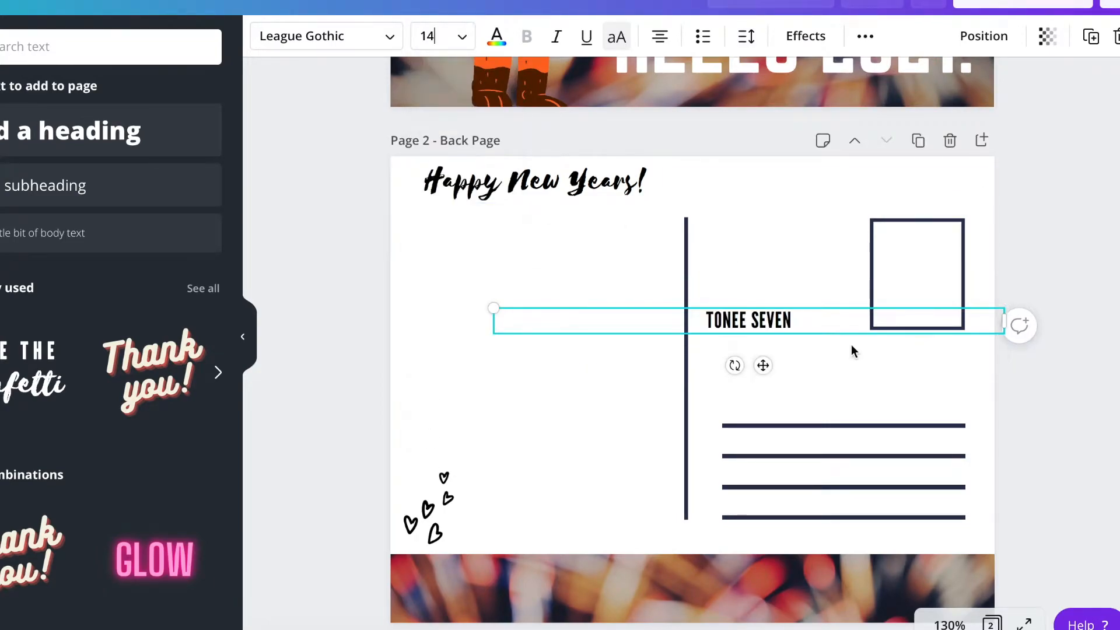
Move the sender's name beside the hearts just above the photo strip and set its font size to 18.
click(790, 289)
drag(772, 332, 579, 531)
click(555, 518)
key(super+c)
click(463, 40)
click(458, 257)
click(443, 37)
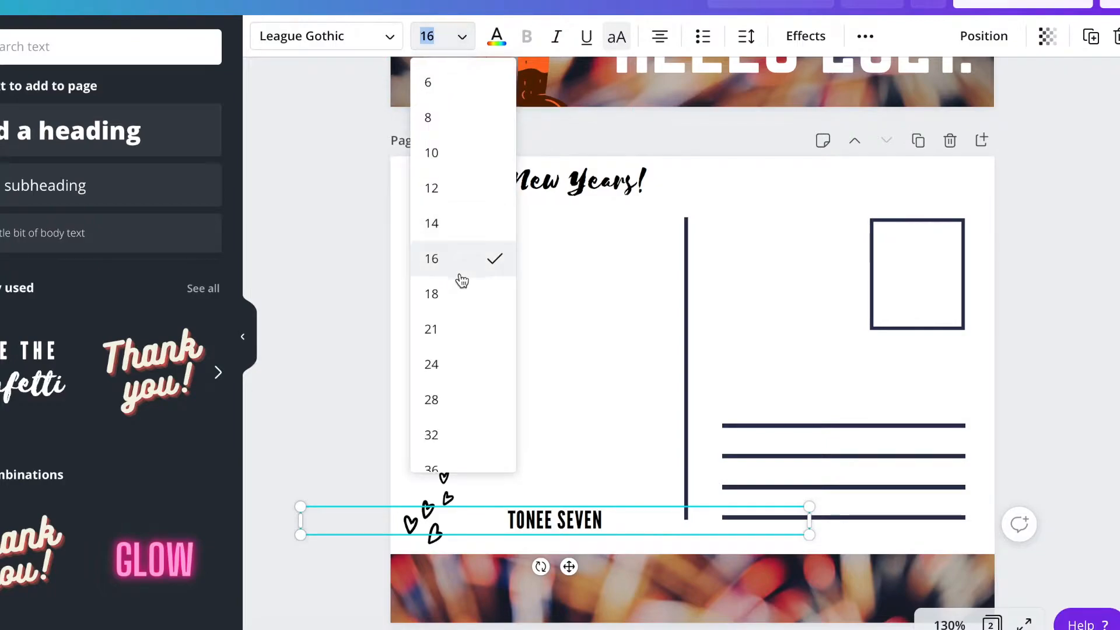
click(458, 292)
click(578, 488)
drag(575, 517, 570, 534)
Duplicate the sender's name, change the copy's text to "TO:" and place it just above and left of the address lines.
click(763, 272)
key(super+v)
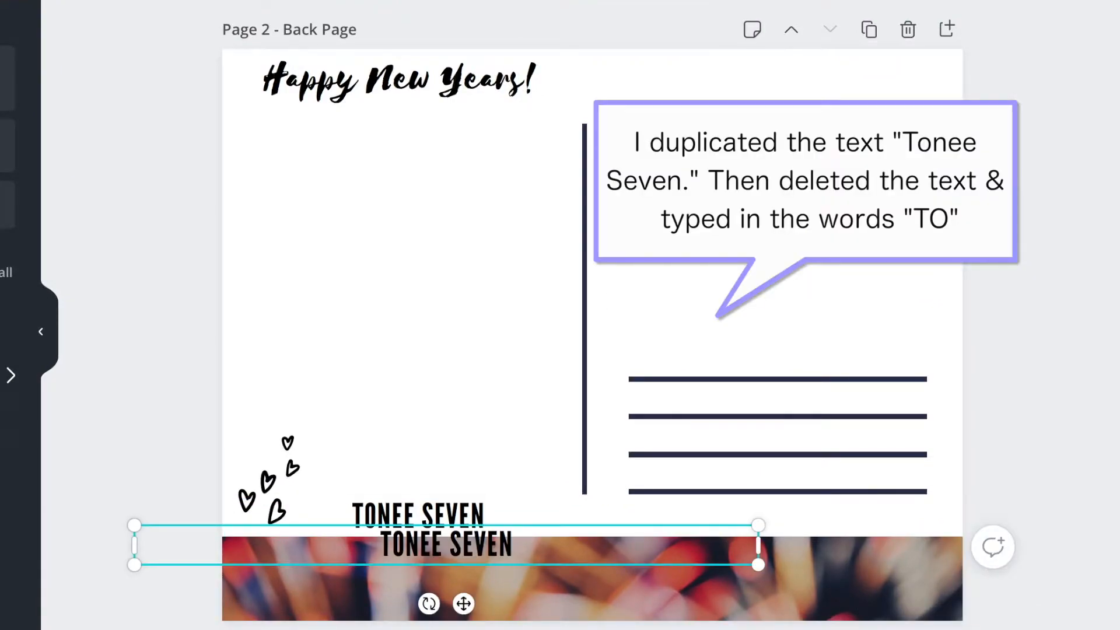
drag(476, 547, 698, 331)
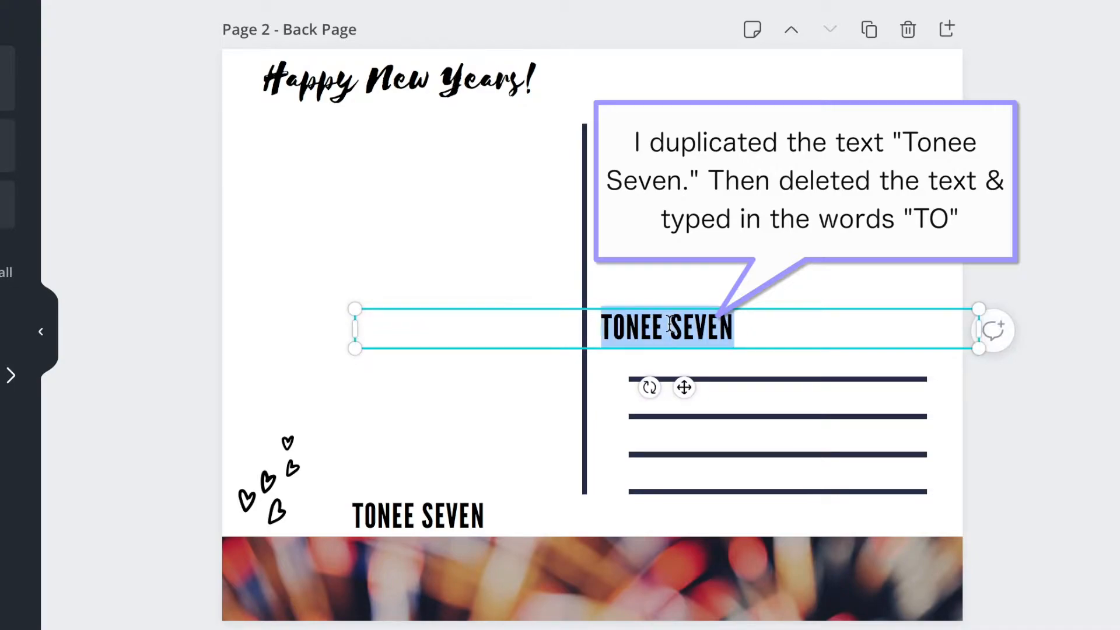
text(TO:)
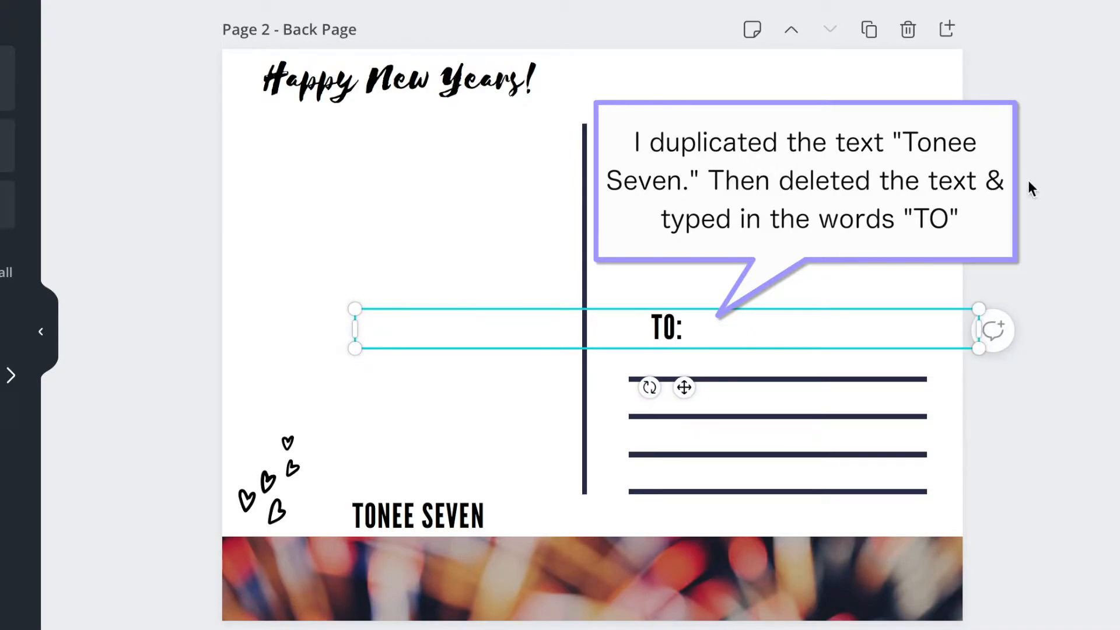
click(1077, 251)
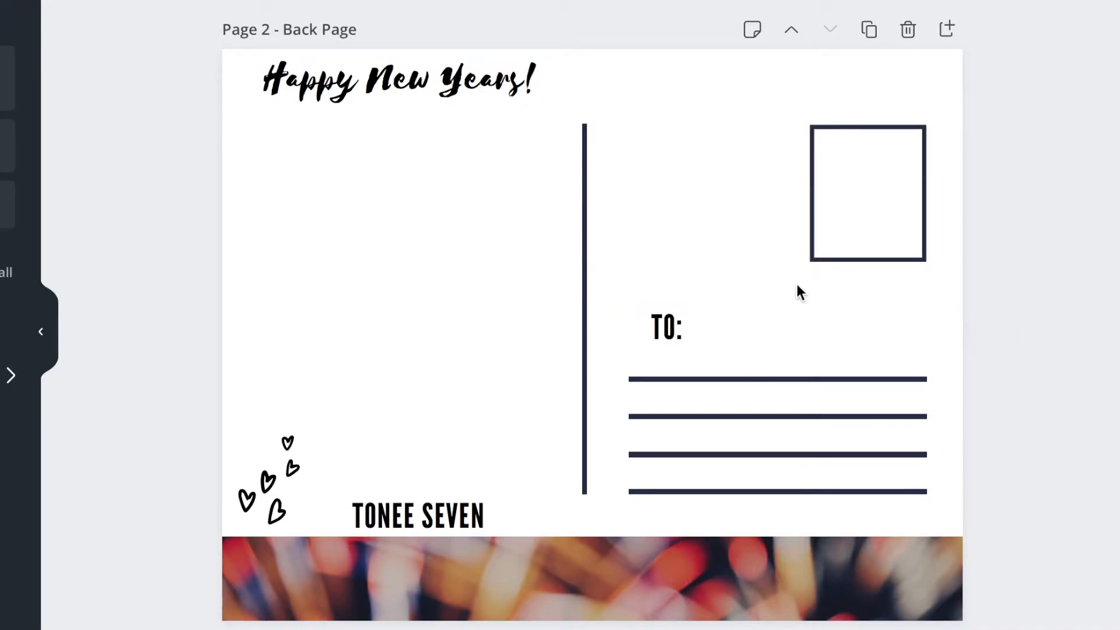
drag(637, 335, 620, 327)
click(648, 265)
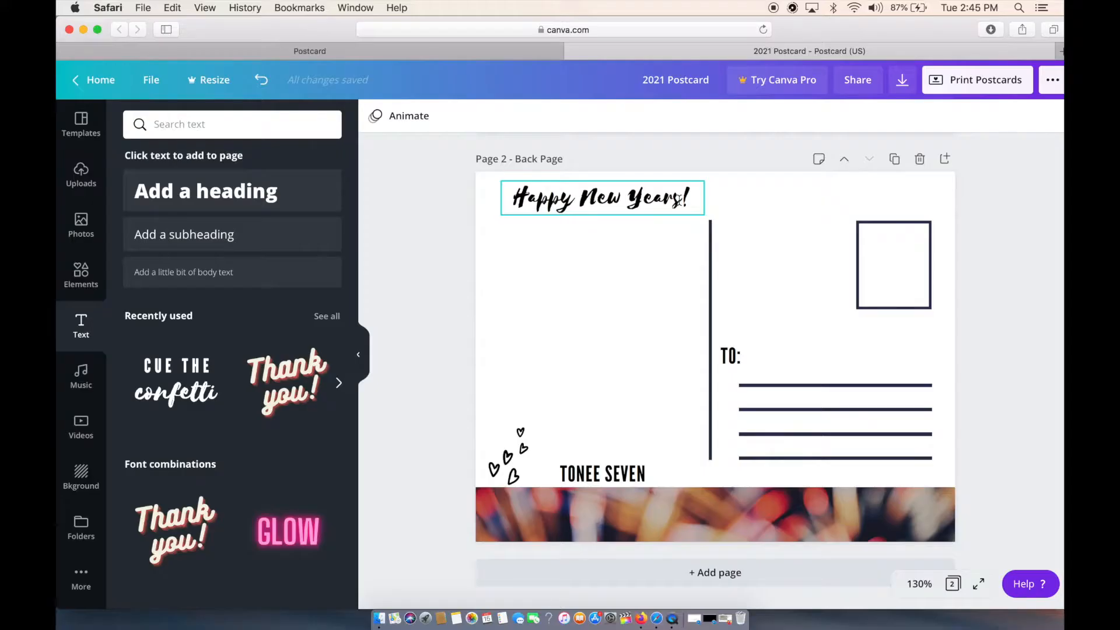
Correct the back page greeting to read "Happy New Year!".
click(679, 199)
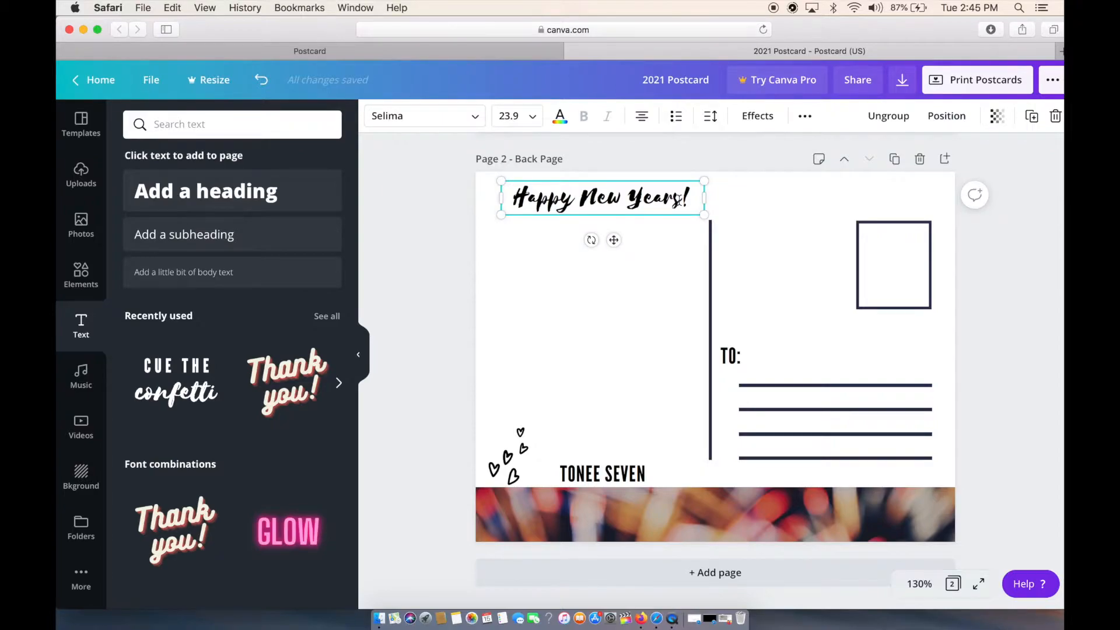
click(678, 199)
key(BackSpace)
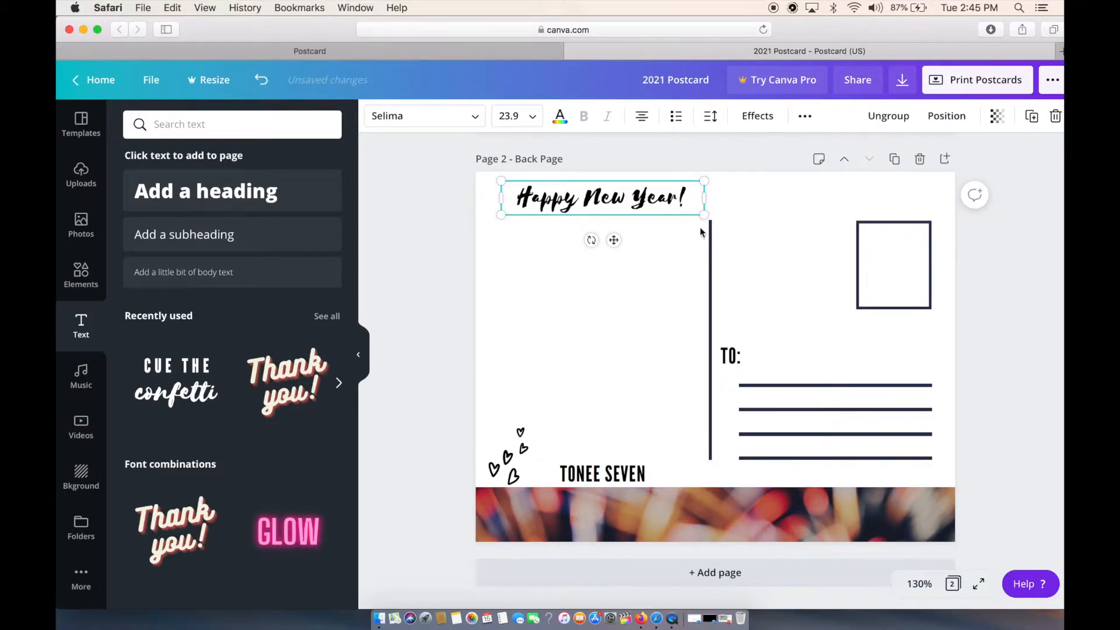
click(677, 279)
Recolor the hearts on the back page with the teal brand color.
click(512, 476)
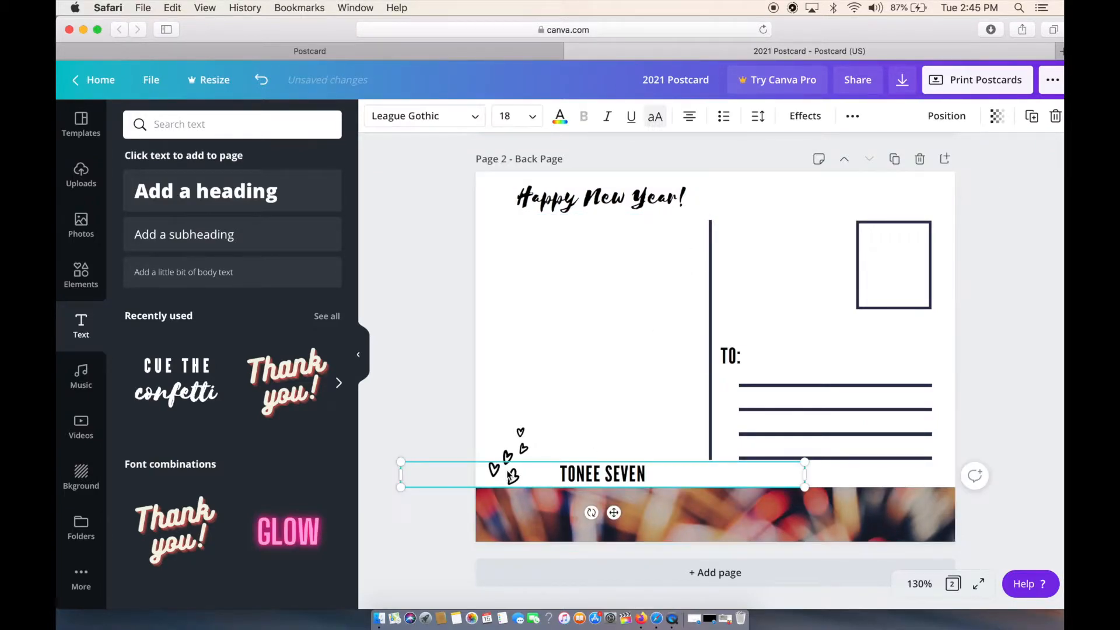
click(512, 451)
click(375, 116)
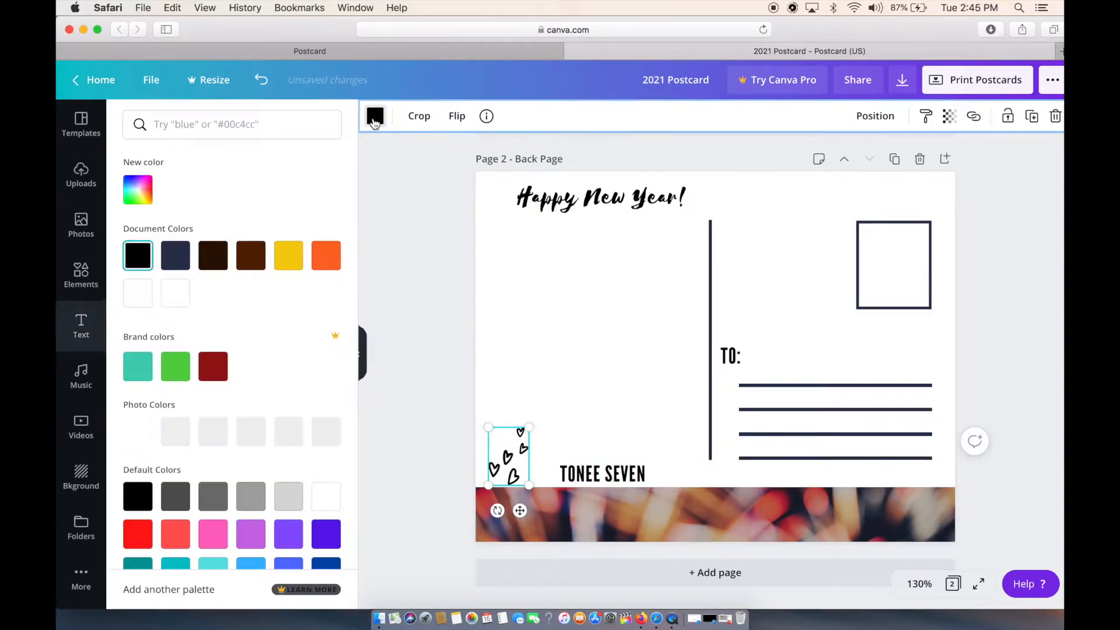
click(140, 368)
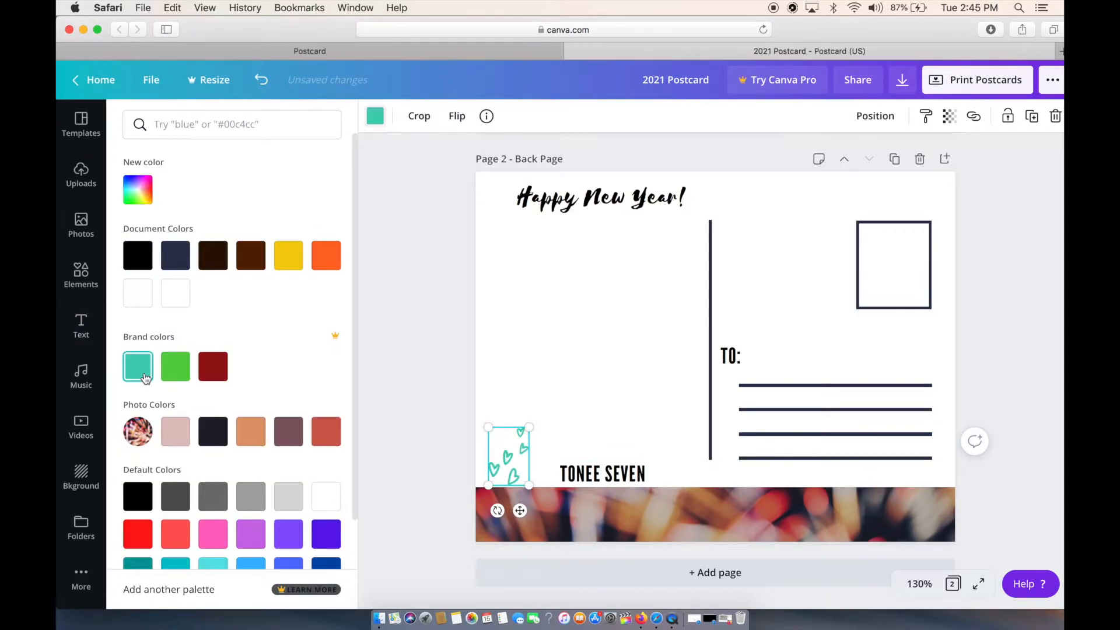
click(437, 391)
scroll(453, 415, up, 10)
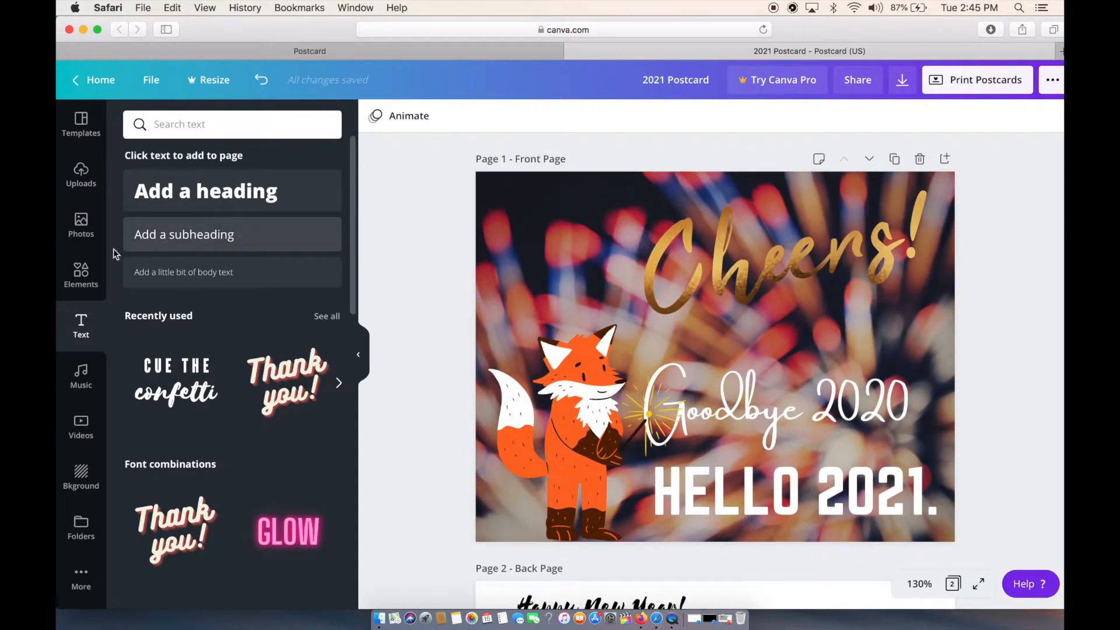
Add the row-of-fireworks graphic from the recently used elements and enlarge it across the upper part of the front page.
click(88, 279)
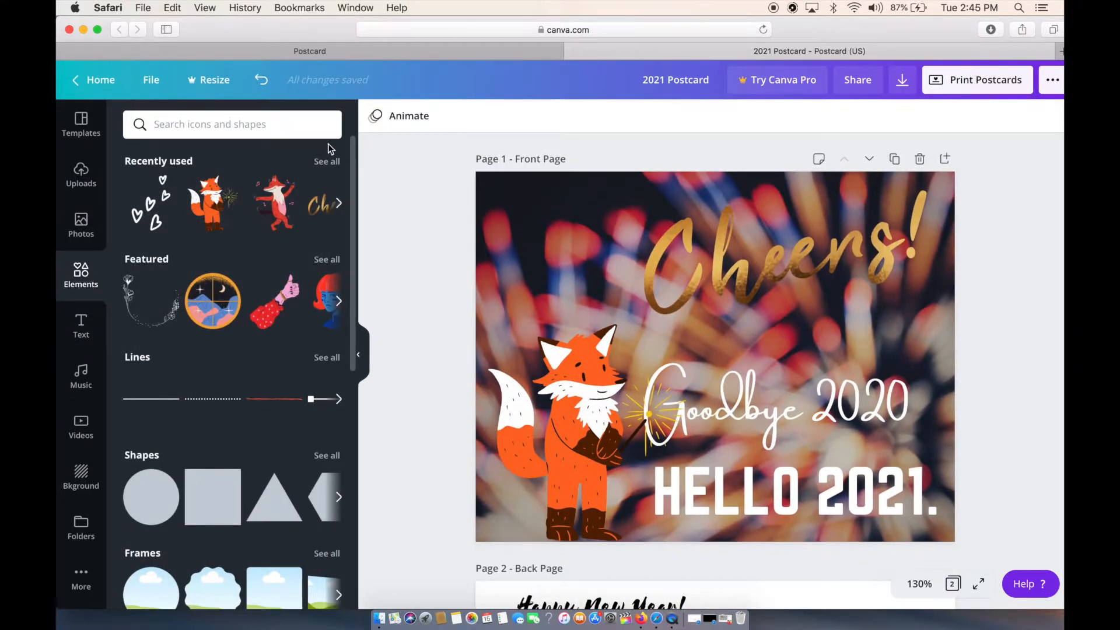
click(328, 162)
scroll(306, 373, down, 8)
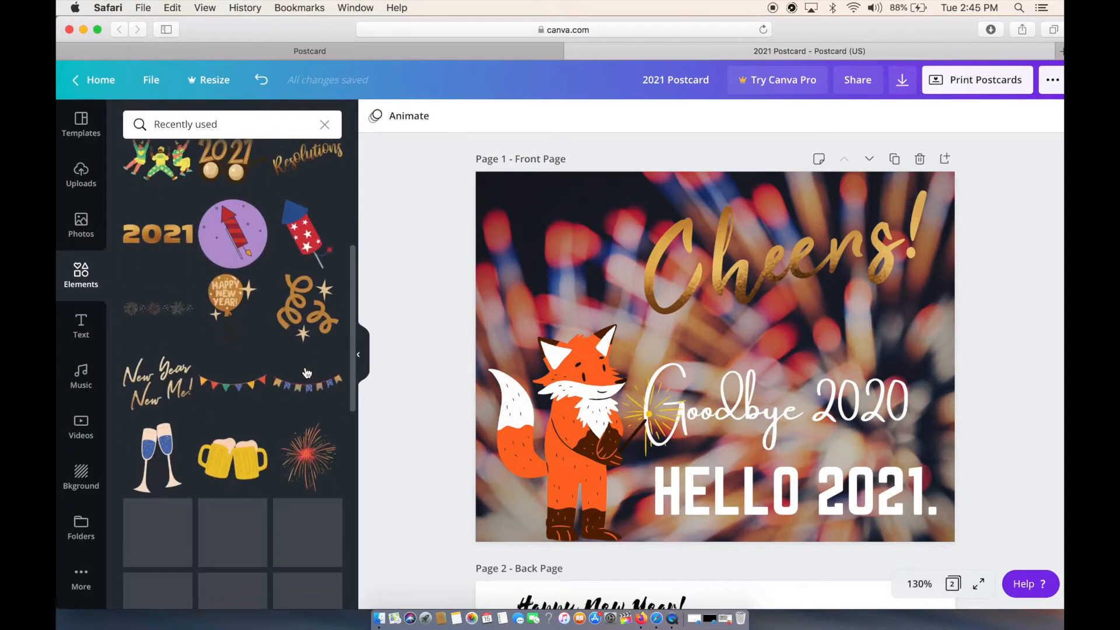
scroll(307, 373, down, 3)
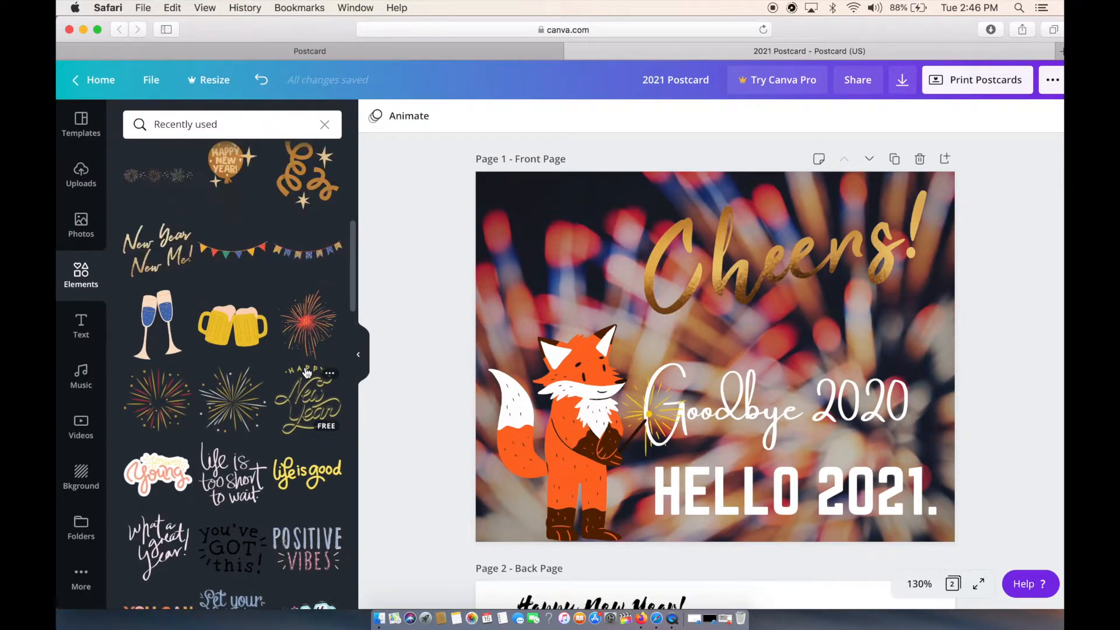
click(164, 184)
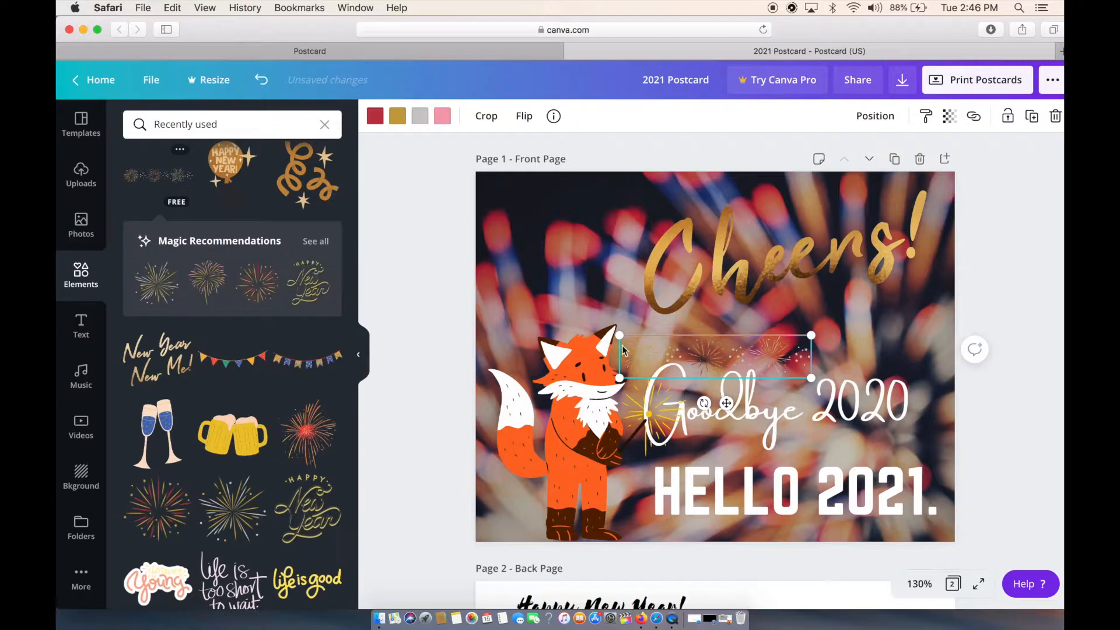
drag(706, 345, 581, 193)
drag(685, 221, 932, 378)
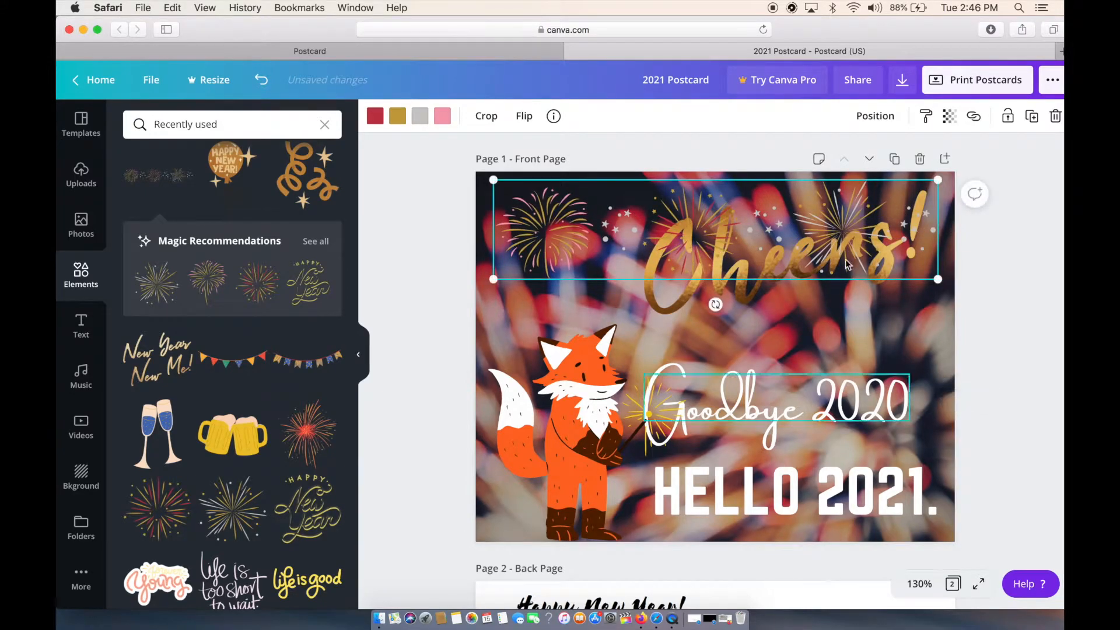
drag(787, 219, 783, 213)
Delete the gold "Cheers!" graphic from the front page.
click(784, 287)
drag(928, 191, 767, 261)
drag(703, 289, 729, 300)
key(Delete)
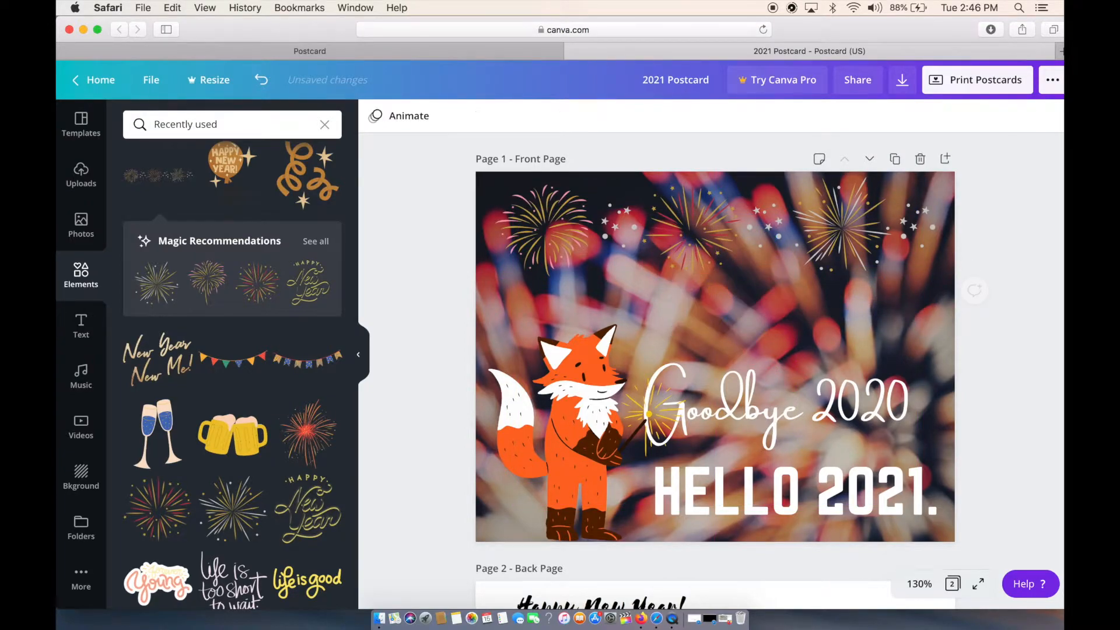
Enlarge the fireworks graphic slightly beyond the front page's width and position it across the upper edge.
click(742, 234)
drag(938, 277, 1007, 350)
drag(882, 250, 862, 249)
drag(965, 298, 995, 330)
mouse_move(874, 245)
mouse_down()
mouse_move(864, 244)
mouse_move(875, 244)
mouse_up()
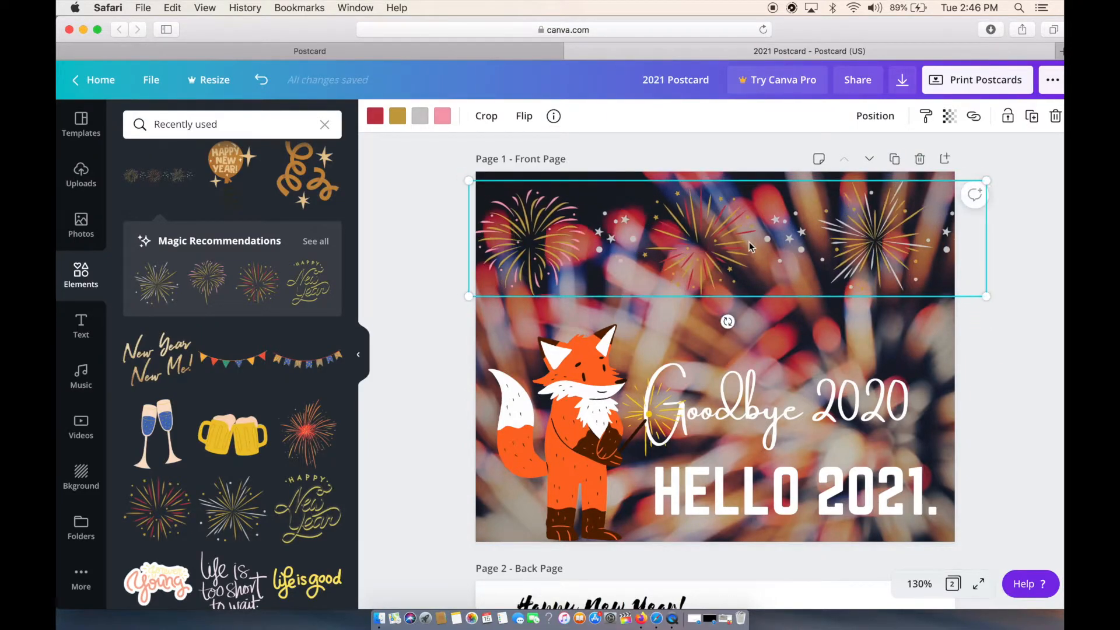
Paste a copy of the fireworks graphic on the back page, shrink it and place it over the "Happy New Year!" greeting.
click(1007, 393)
scroll(1007, 393, down, 6)
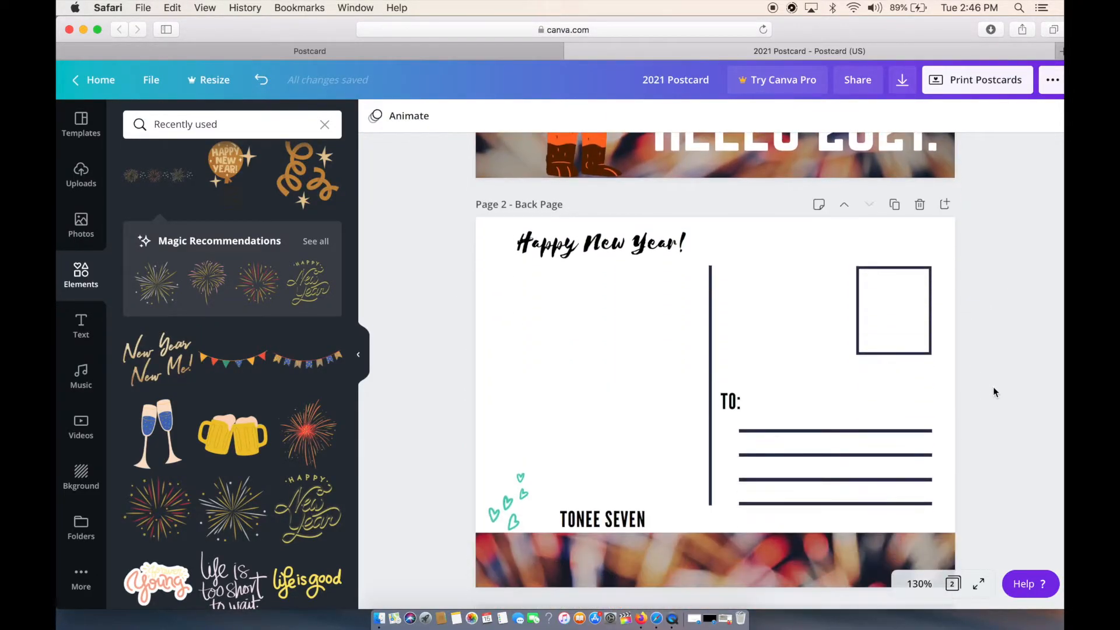
key(ctrl+v)
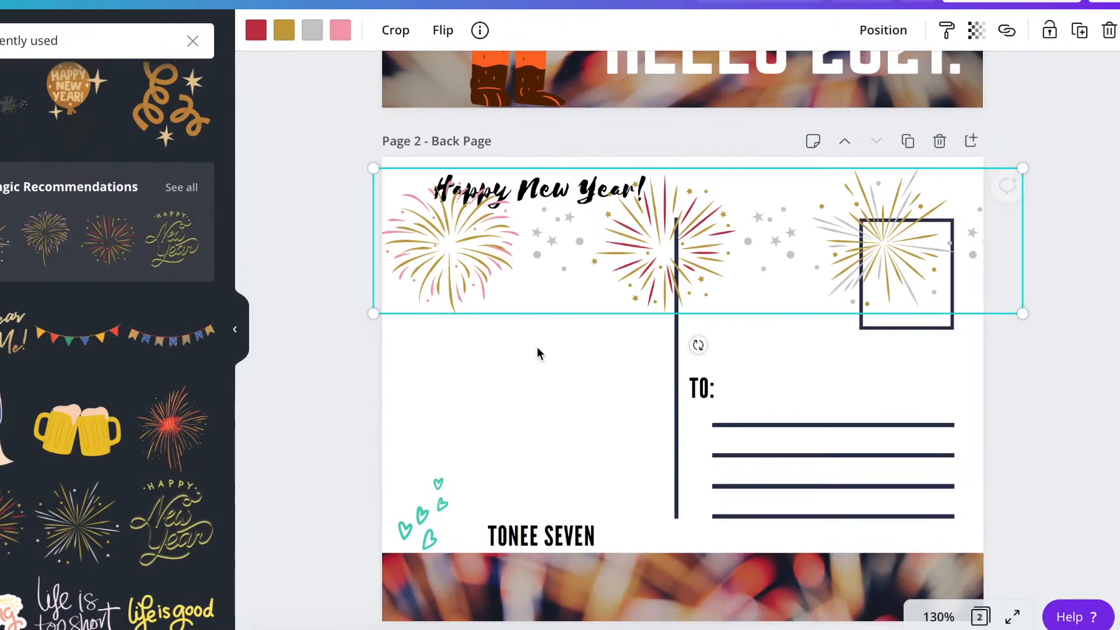
drag(1022, 168, 572, 269)
drag(487, 290, 554, 195)
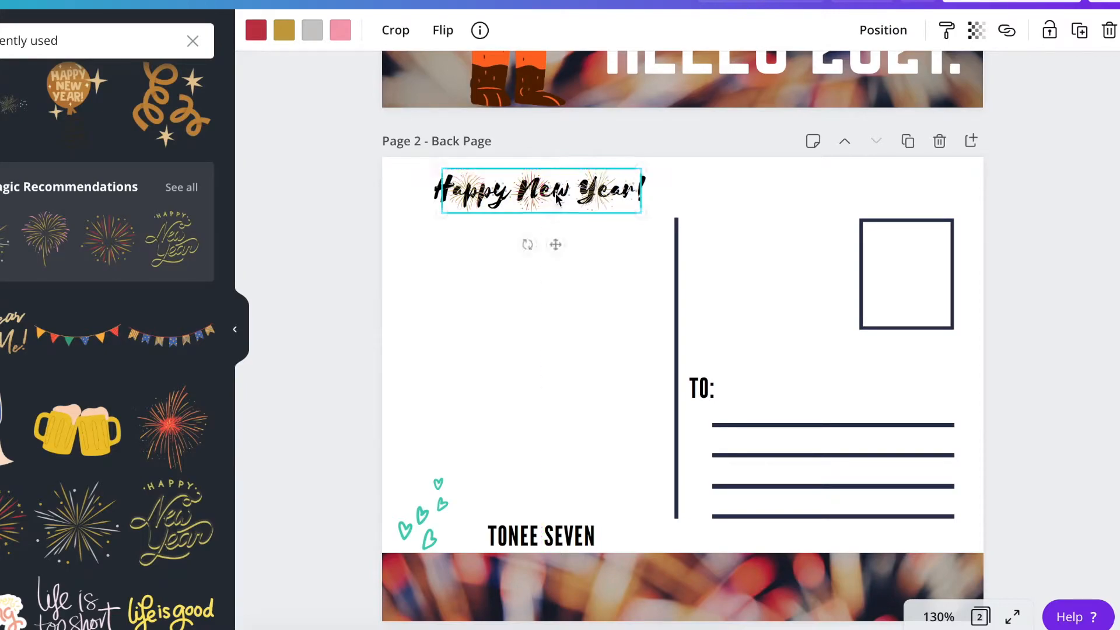
Bring the "Happy New Year!" greeting in front of the fireworks on the back page.
click(437, 197)
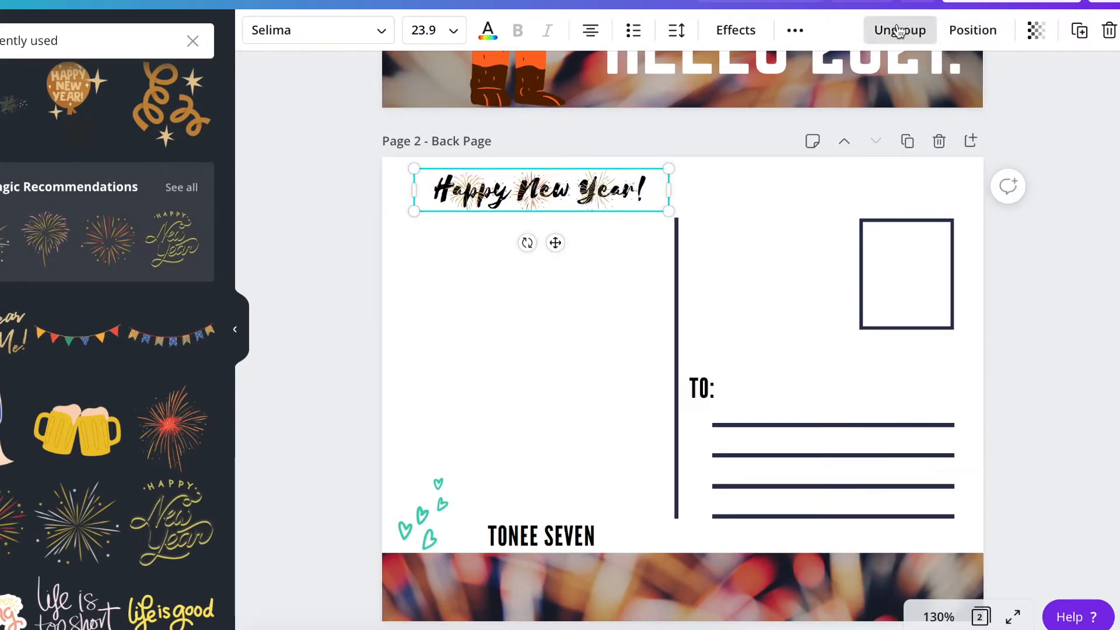
click(969, 32)
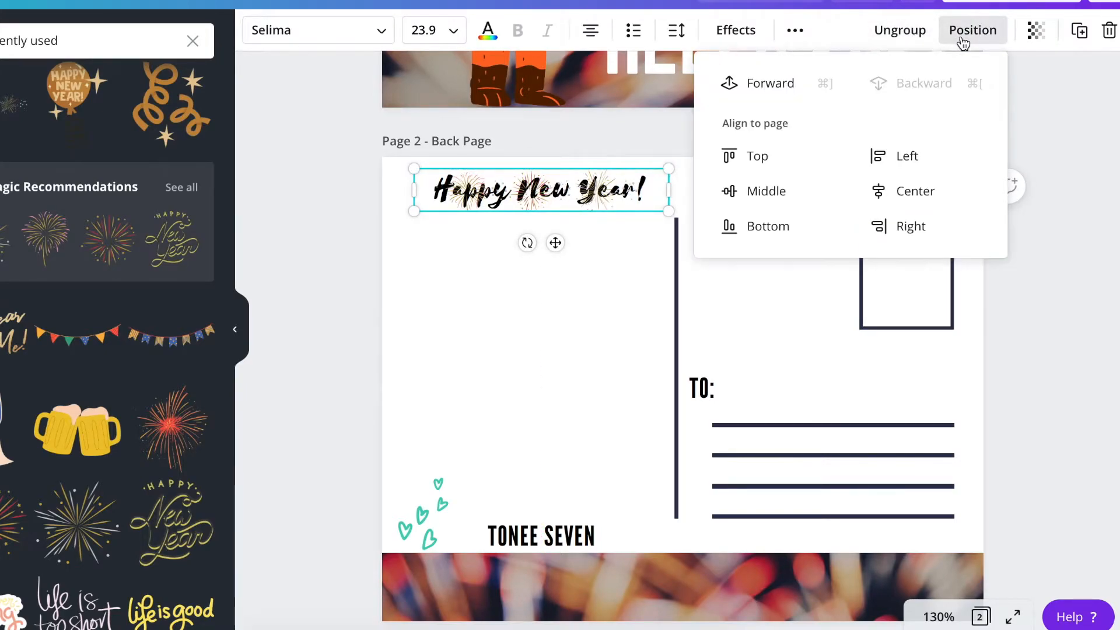
click(1102, 308)
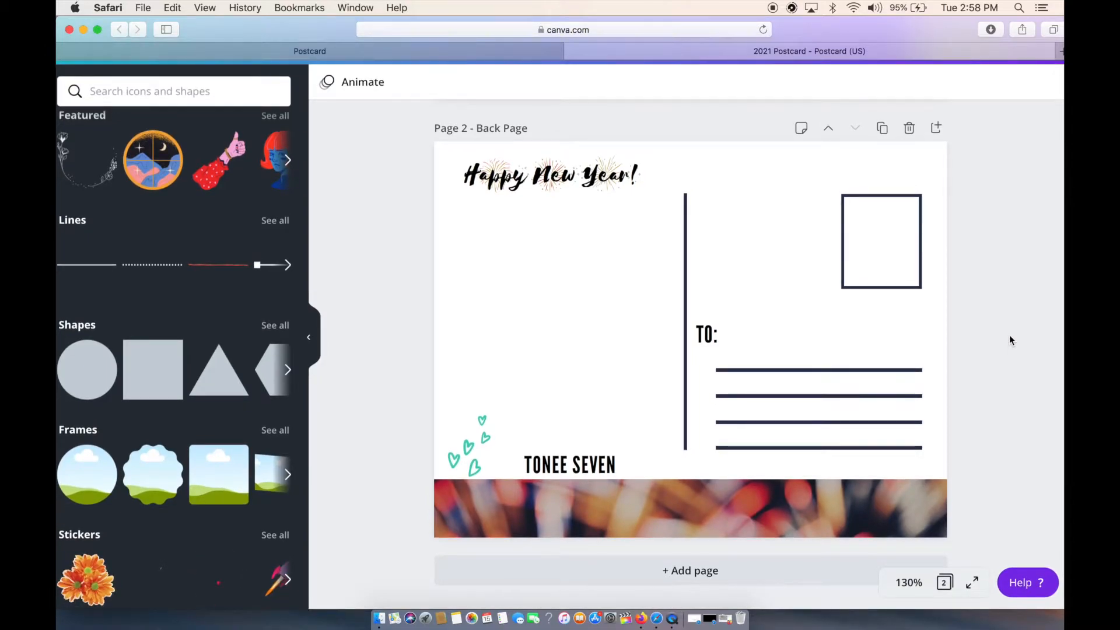
Review both sides of the postcard and open its print order options.
scroll(1010, 339, up, 10)
scroll(1011, 340, down, 3)
scroll(1011, 340, right, 1)
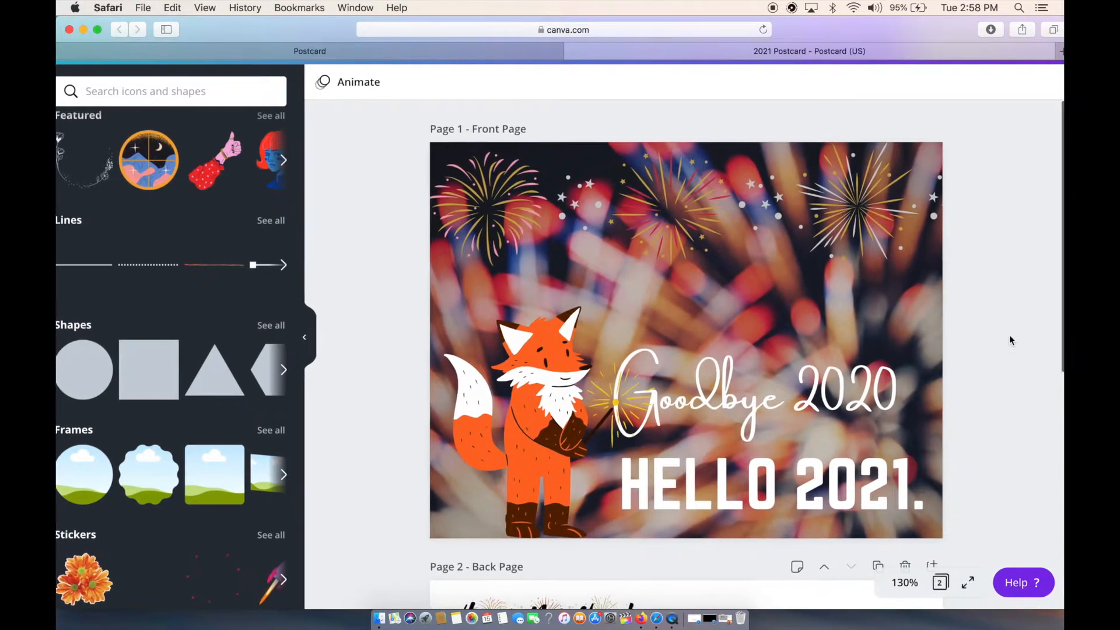
scroll(1009, 335, left, 1)
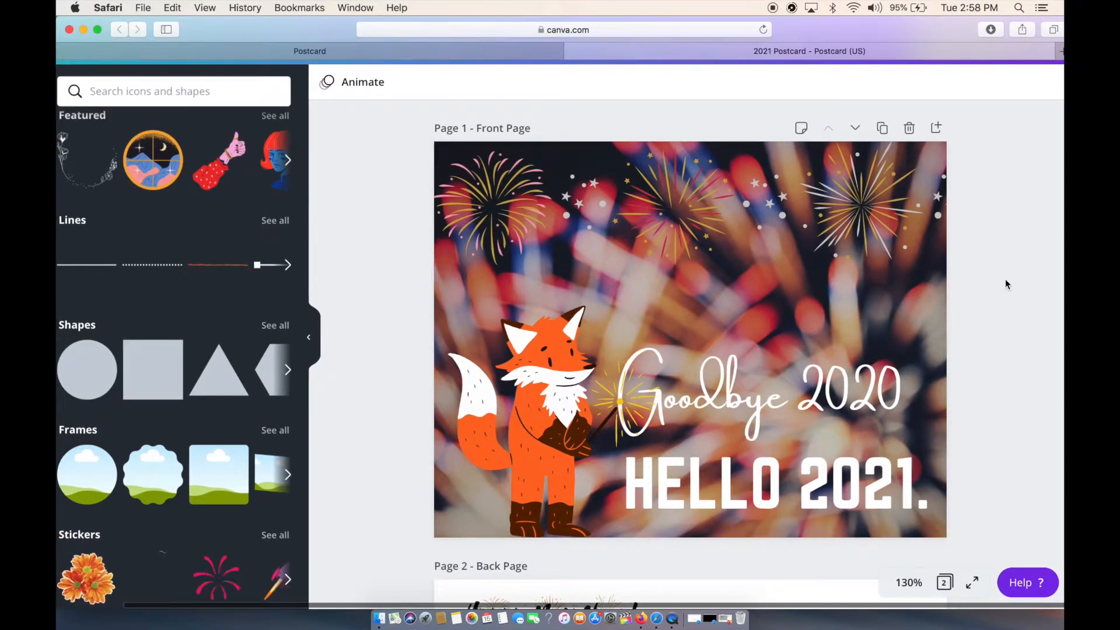
scroll(1005, 279, up, 3)
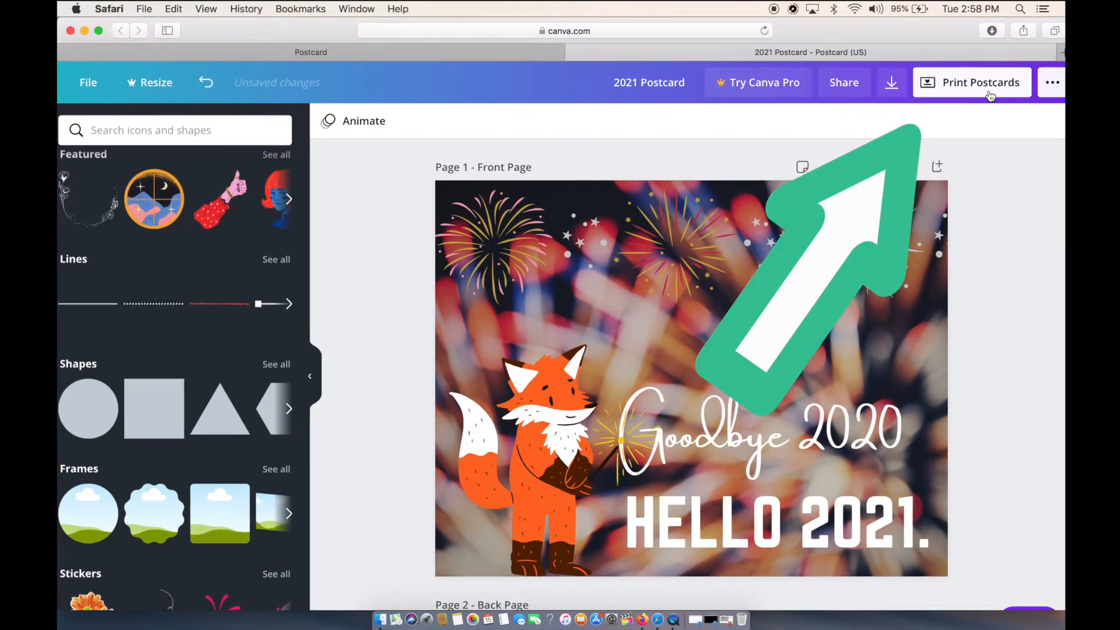
click(990, 92)
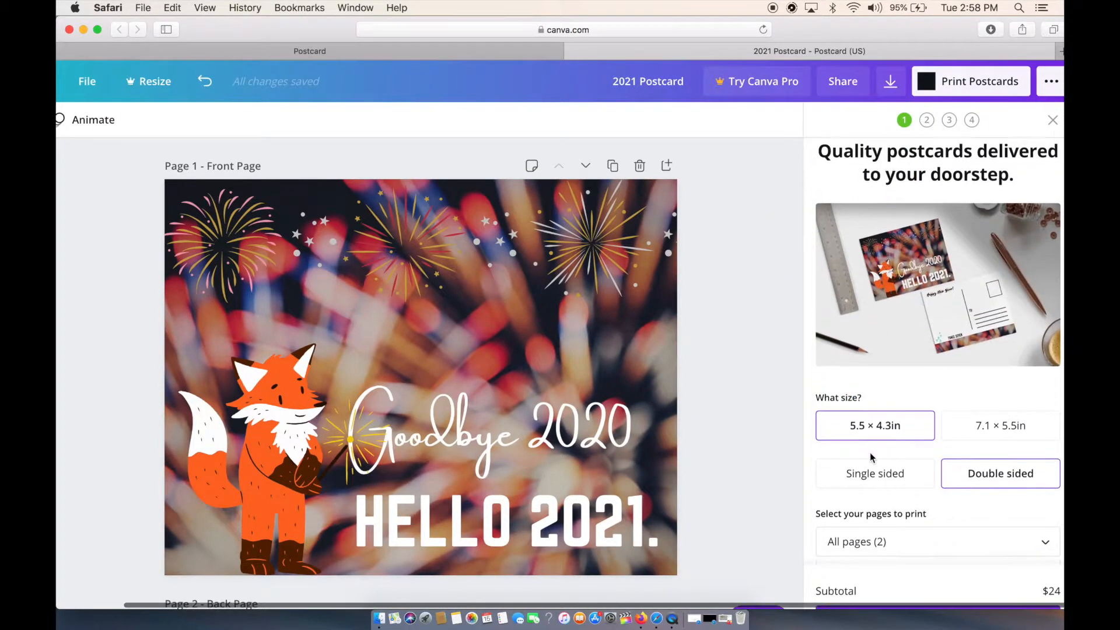
Examine the size, sides and pages-to-print choices for the postcard order.
scroll(872, 457, down, 2)
scroll(871, 457, up, 2)
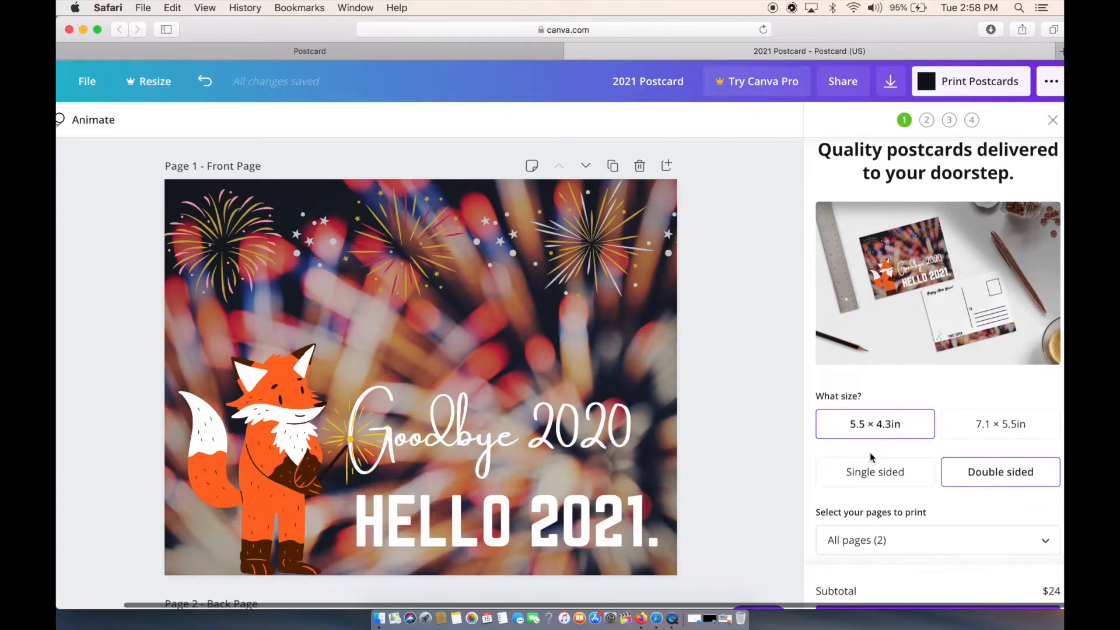
scroll(870, 453, down, 5)
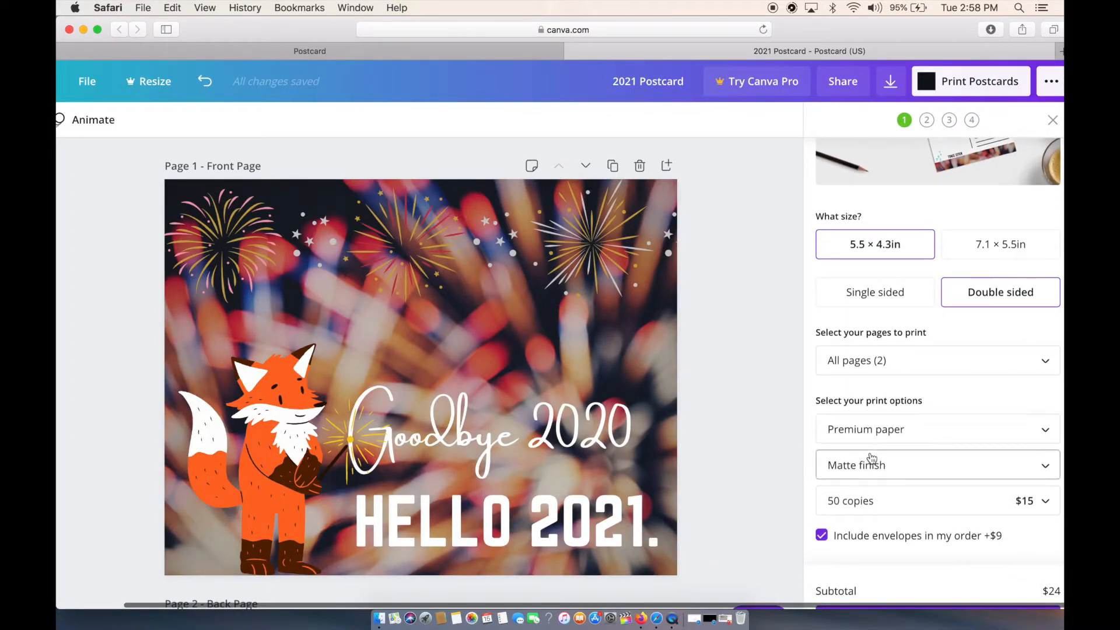
click(889, 373)
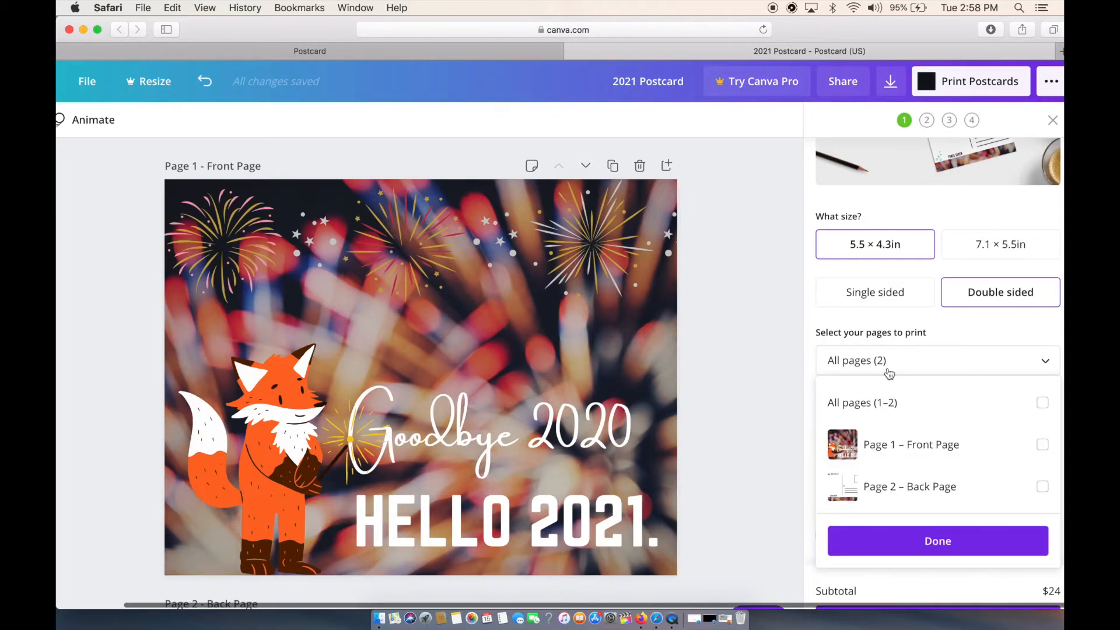
click(889, 373)
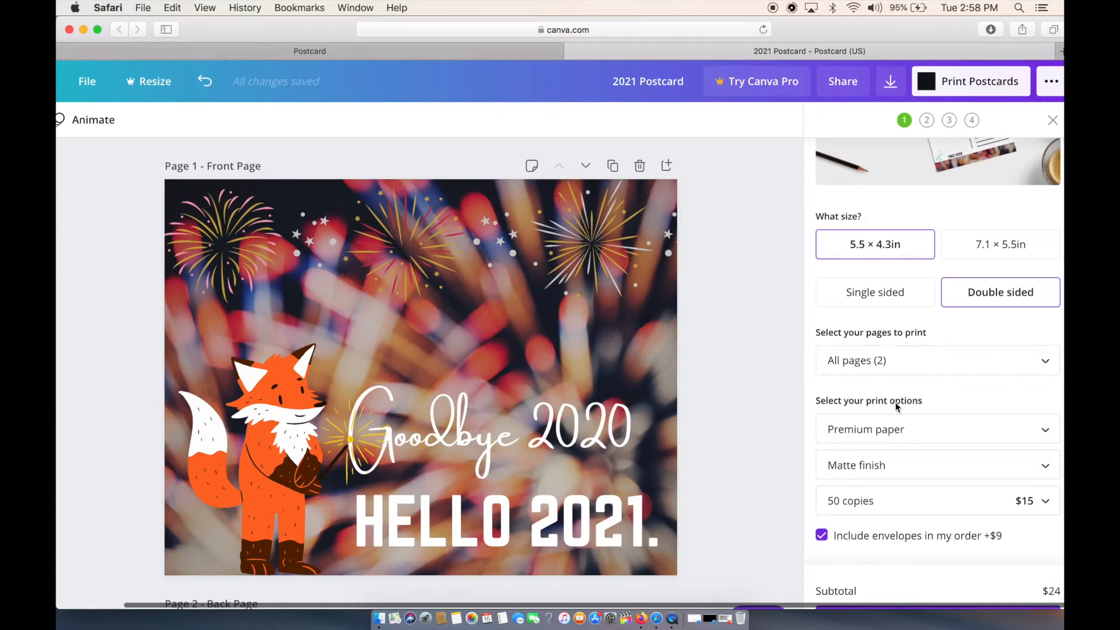
Choose Deluxe paper with a Matte finish for the printed postcards.
scroll(894, 401, down, 3)
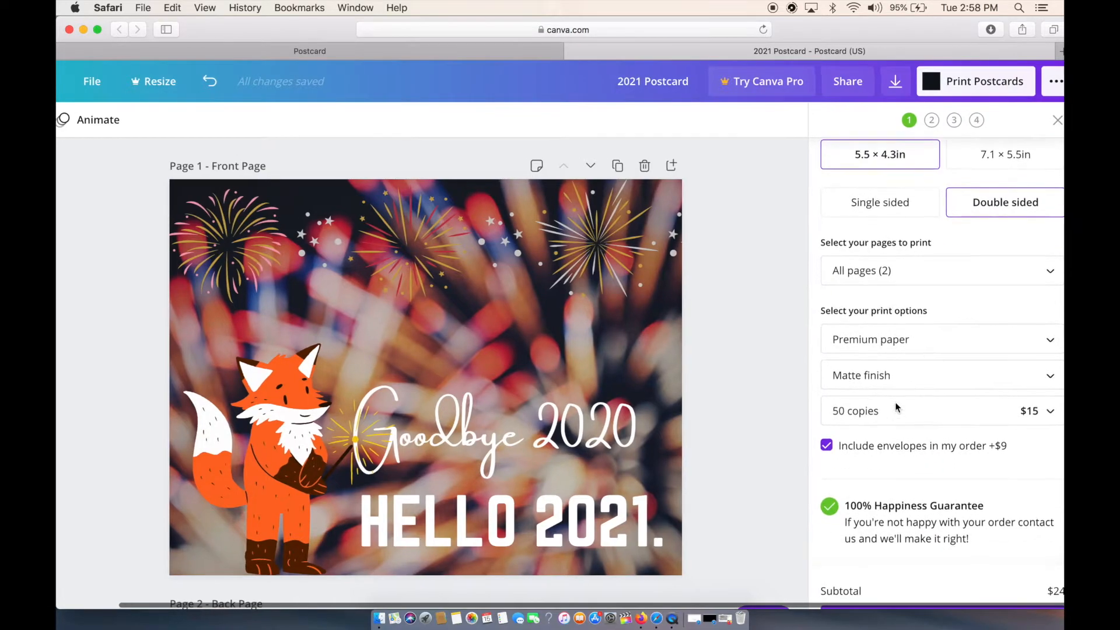
click(930, 345)
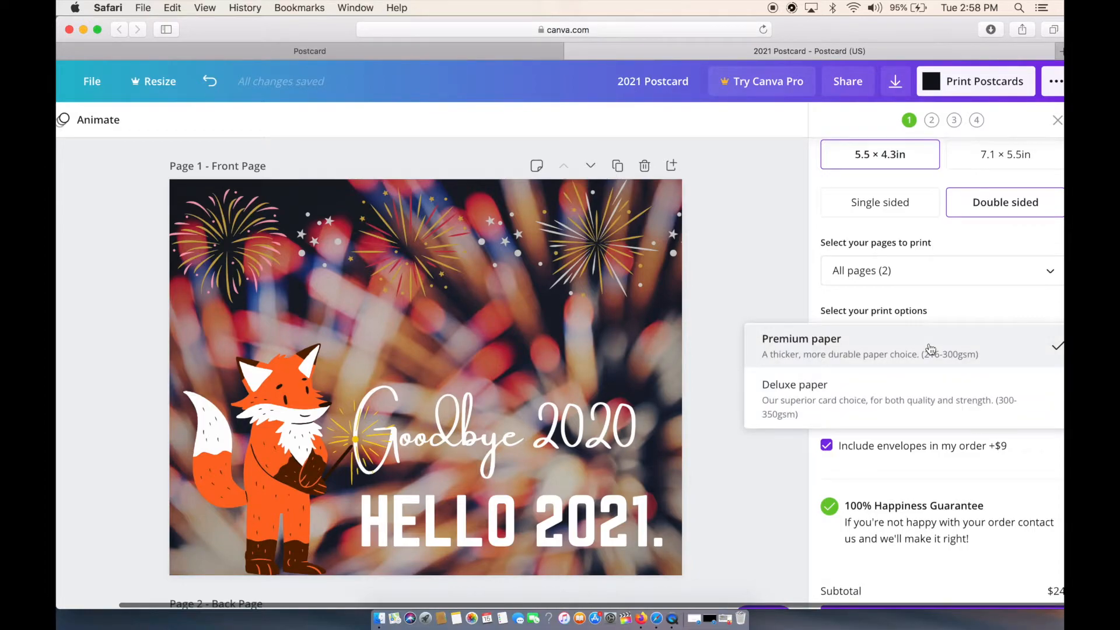
click(959, 397)
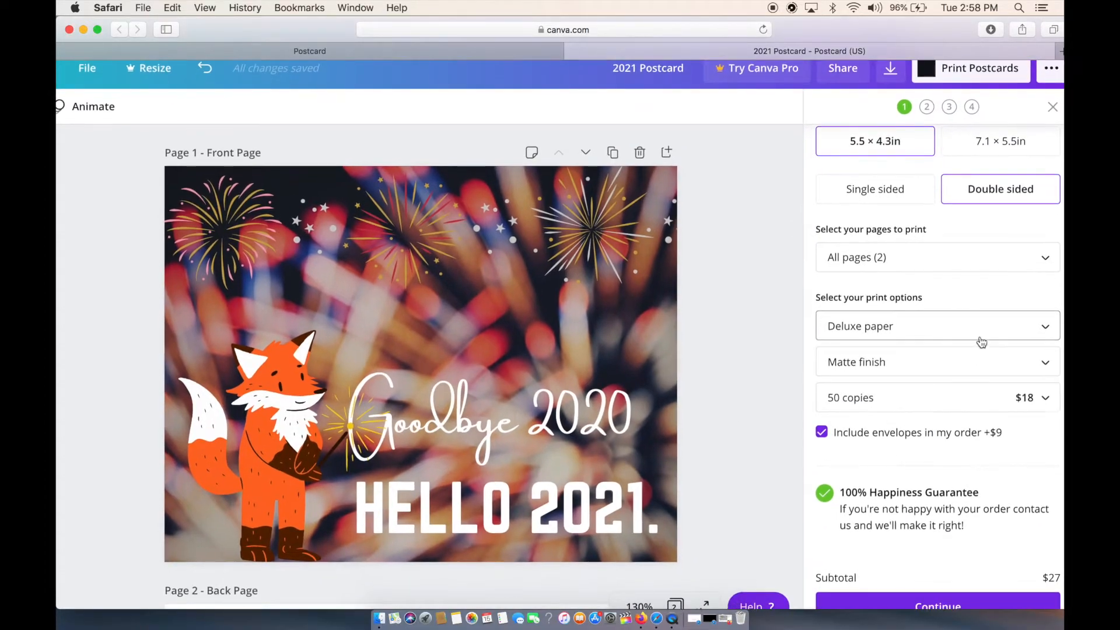
click(981, 366)
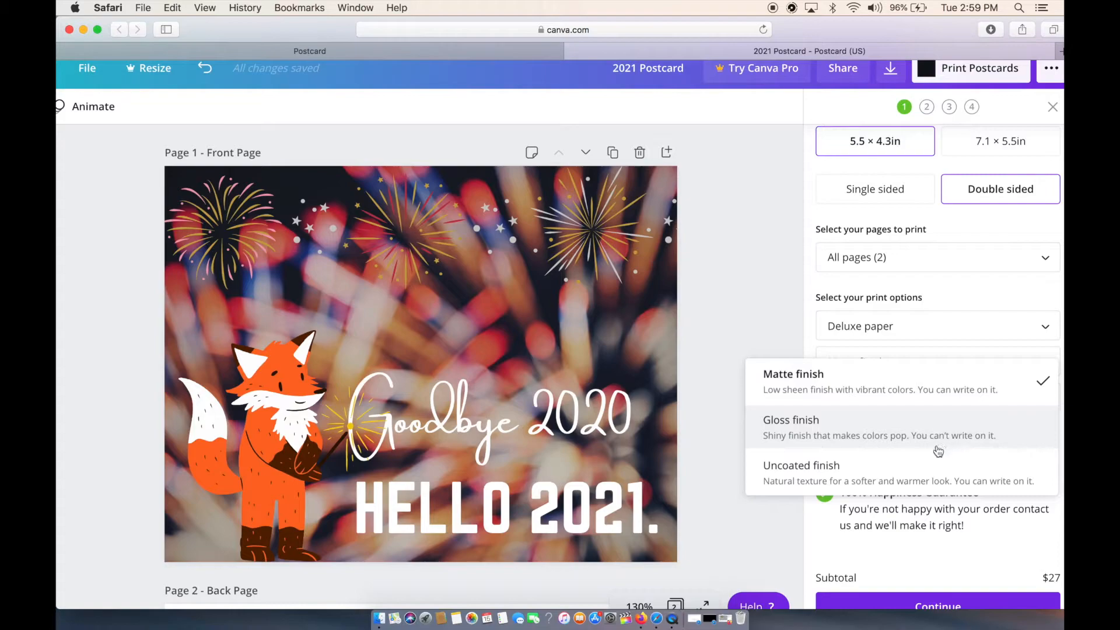
click(971, 391)
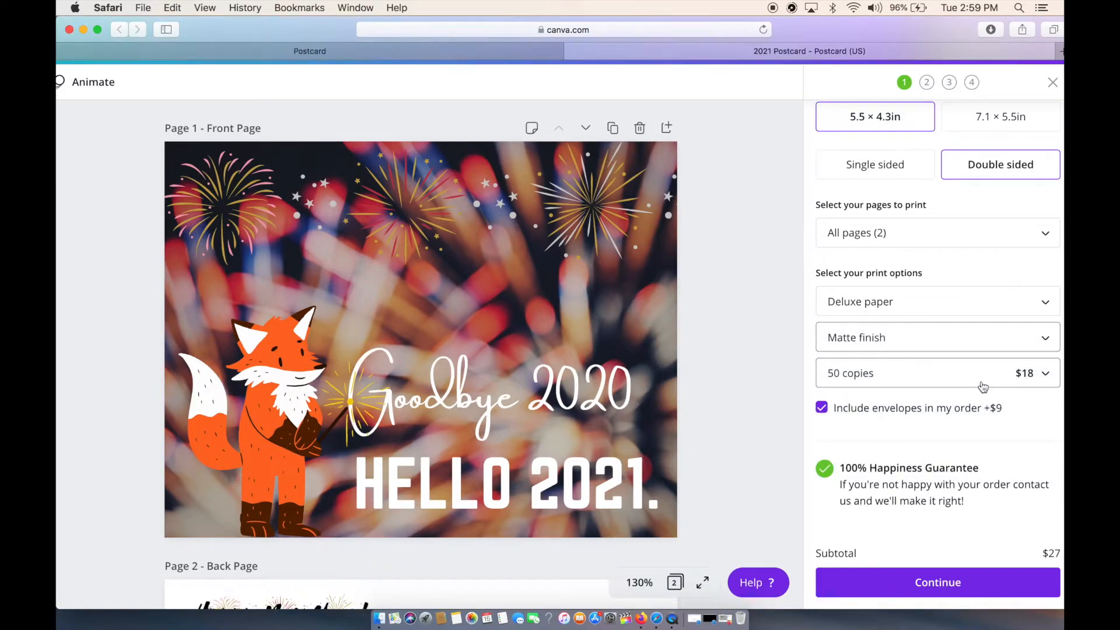
Set the print quantity to 10 copies and continue with the order.
click(983, 387)
scroll(926, 373, up, 3)
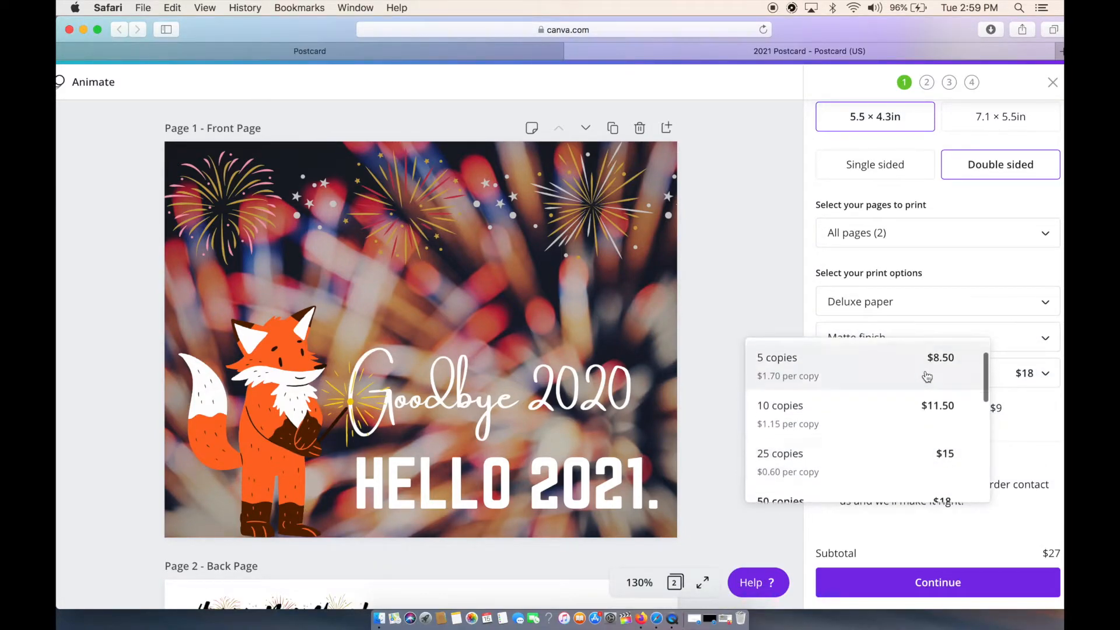
scroll(926, 377, up, 2)
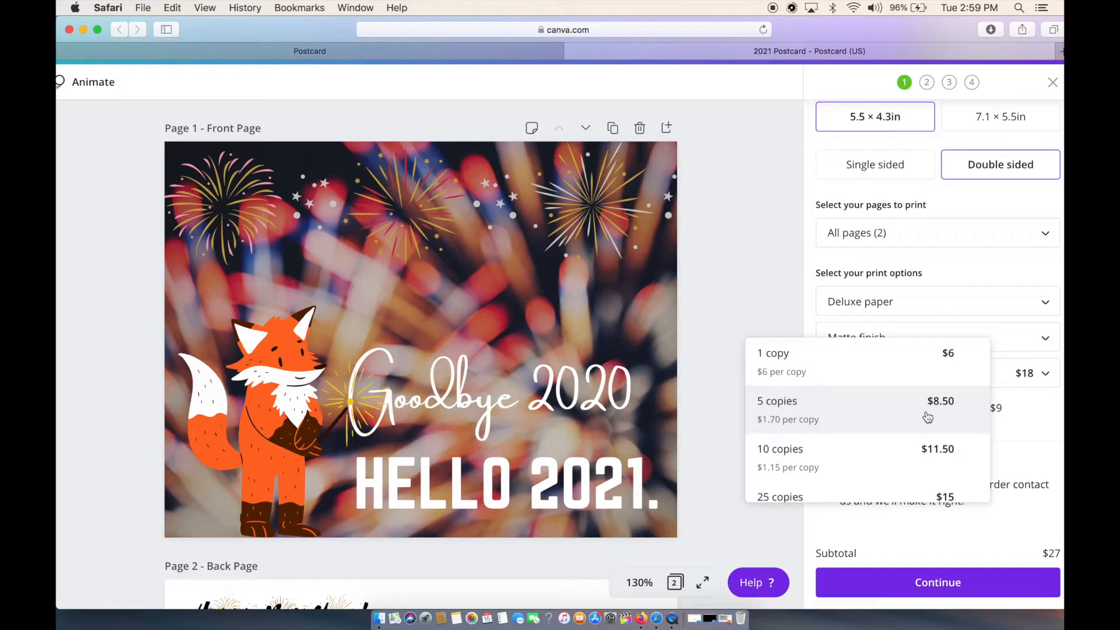
click(928, 455)
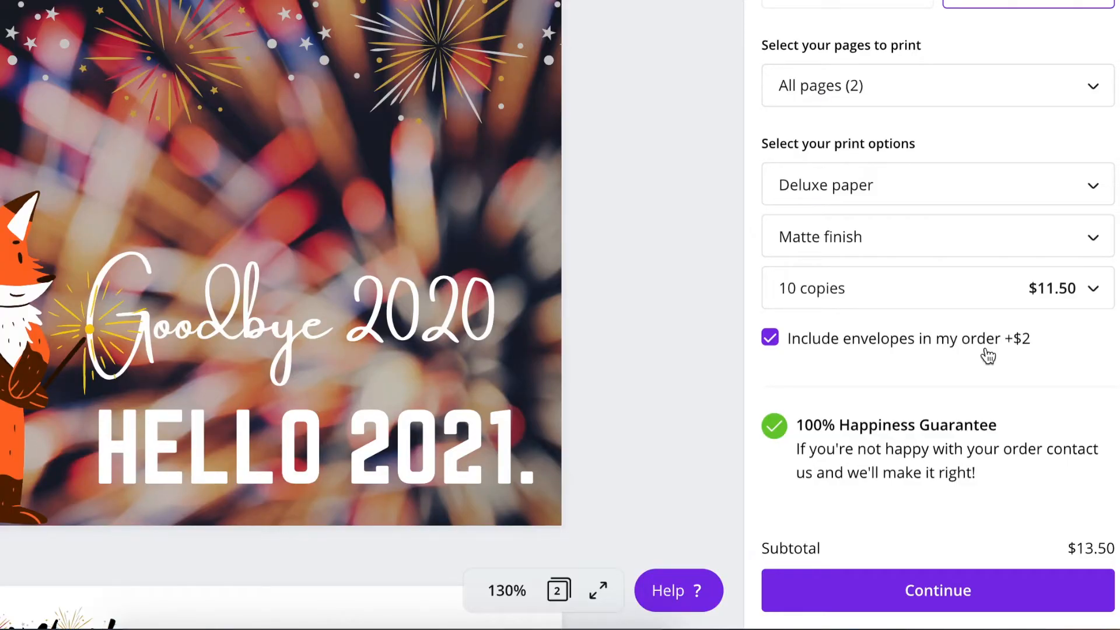
click(997, 598)
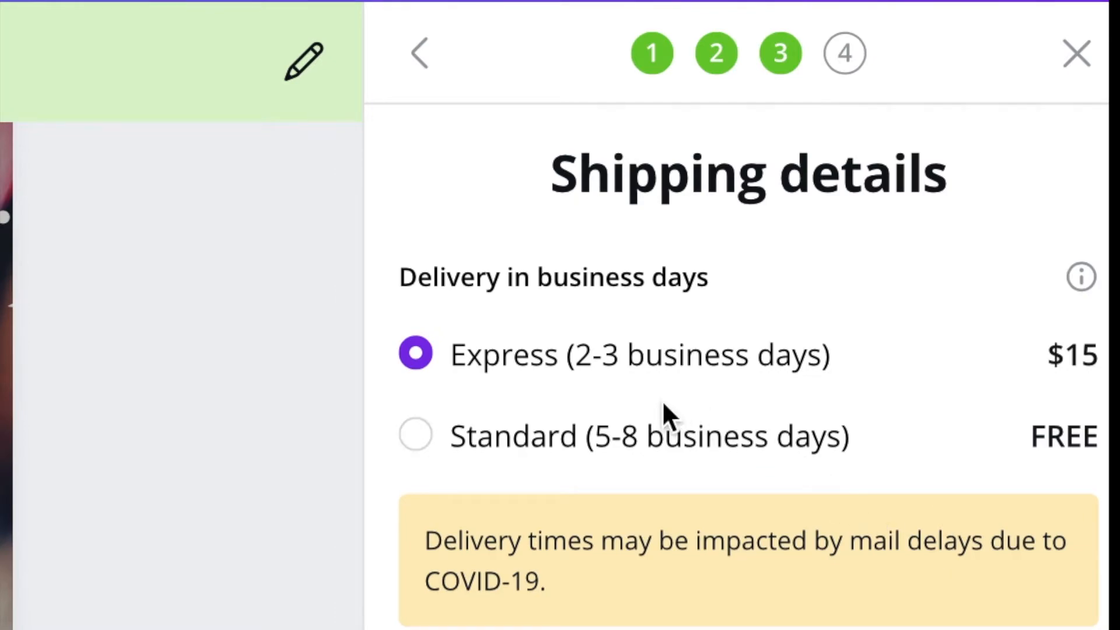
Select Standard (5-8 business days) delivery, place the postcard order and return to the homepage.
click(670, 448)
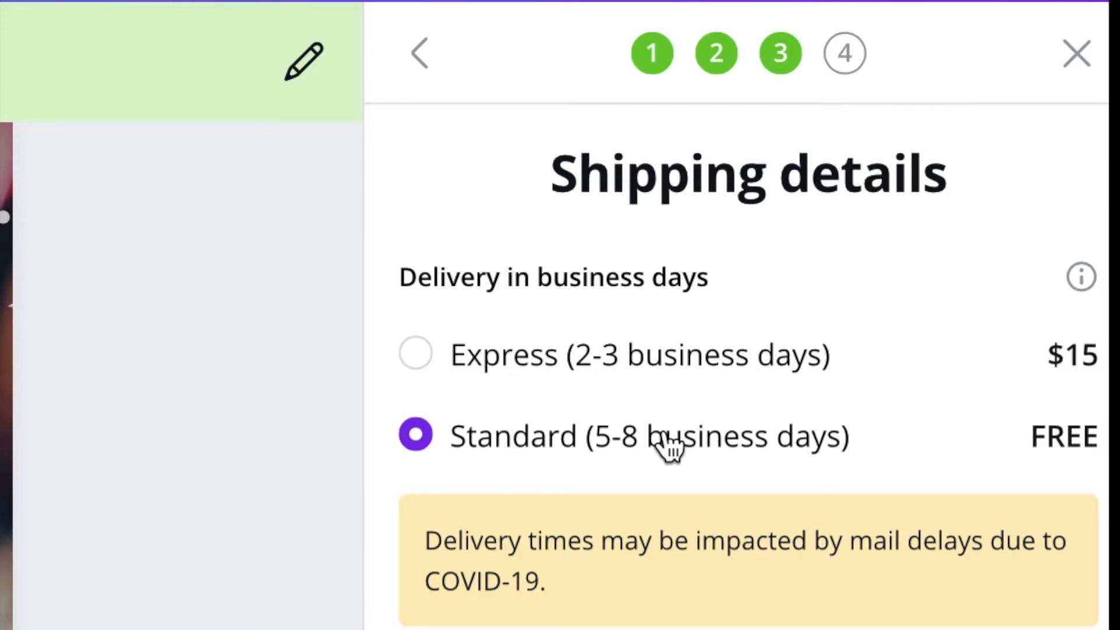
scroll(667, 445, down, 1)
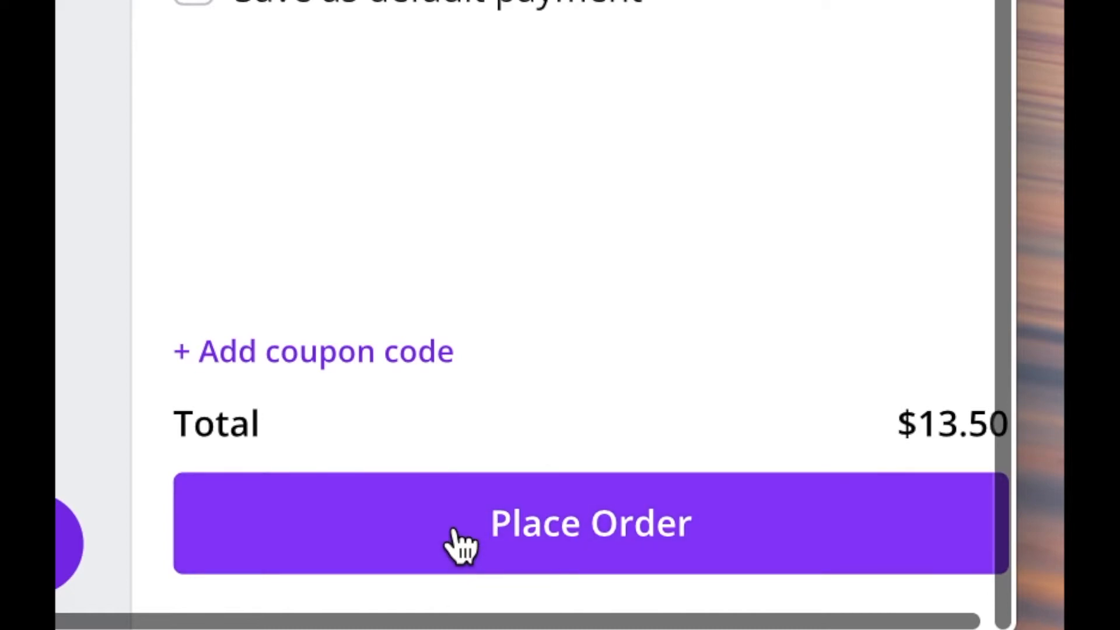
click(460, 545)
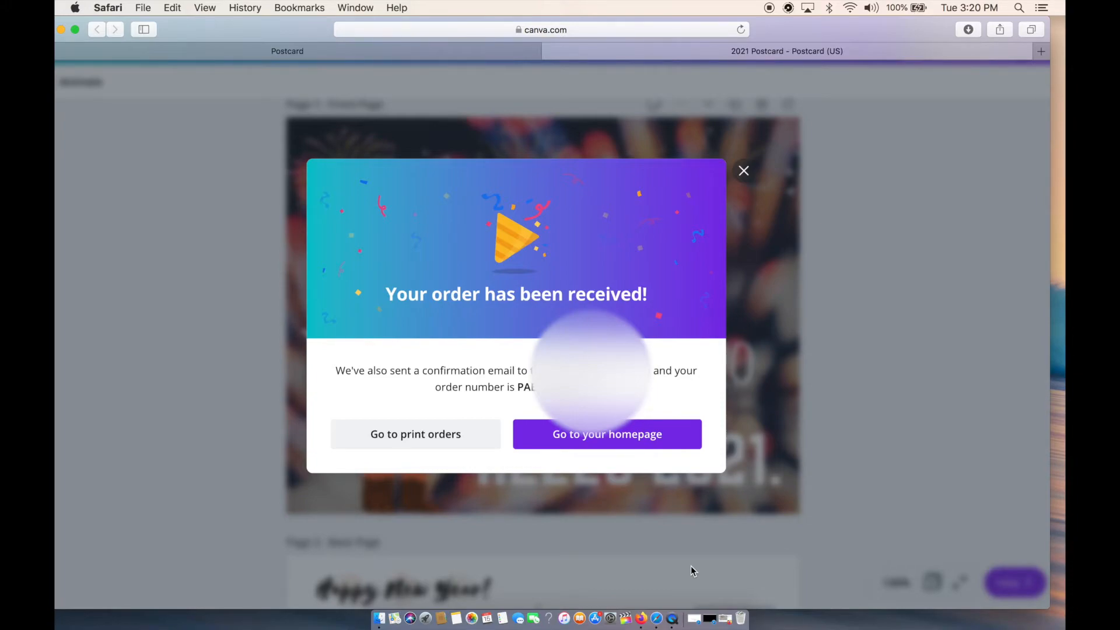
click(666, 443)
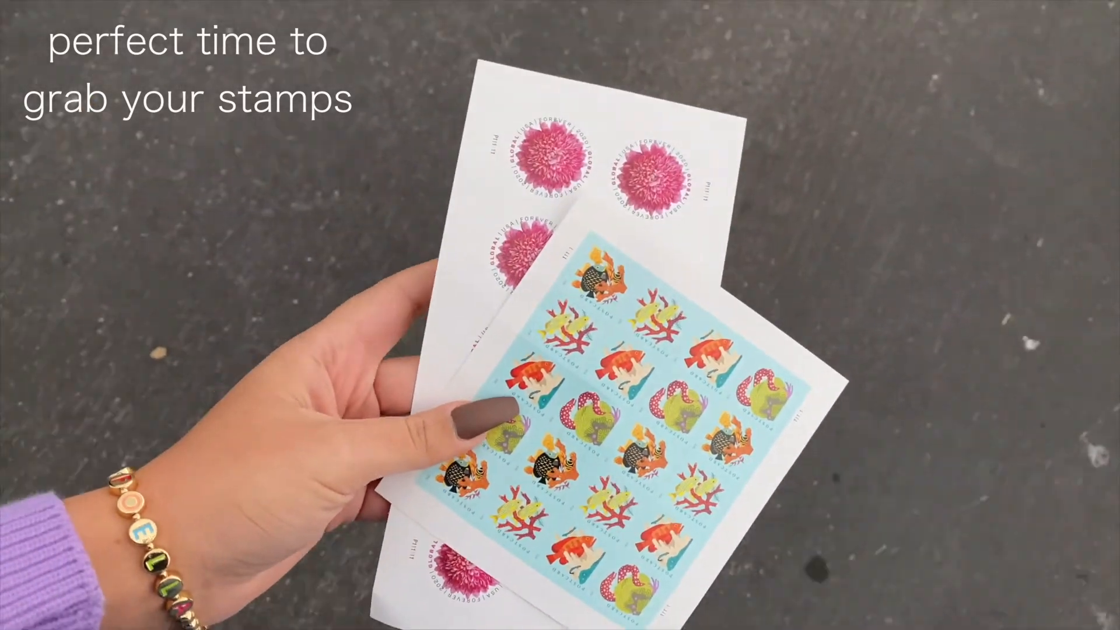